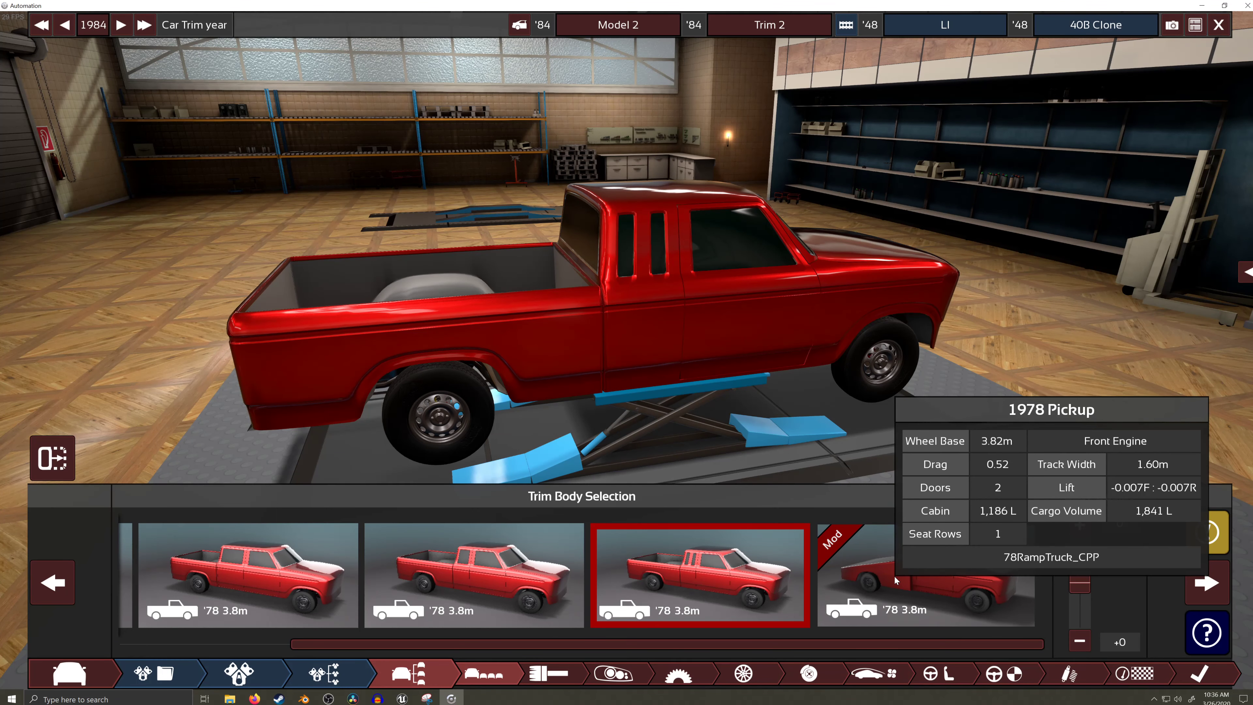
# - Apply the modded ramp-truck body to the 1978 Pickup from Trim Body Selection
pyautogui.click(896, 580)
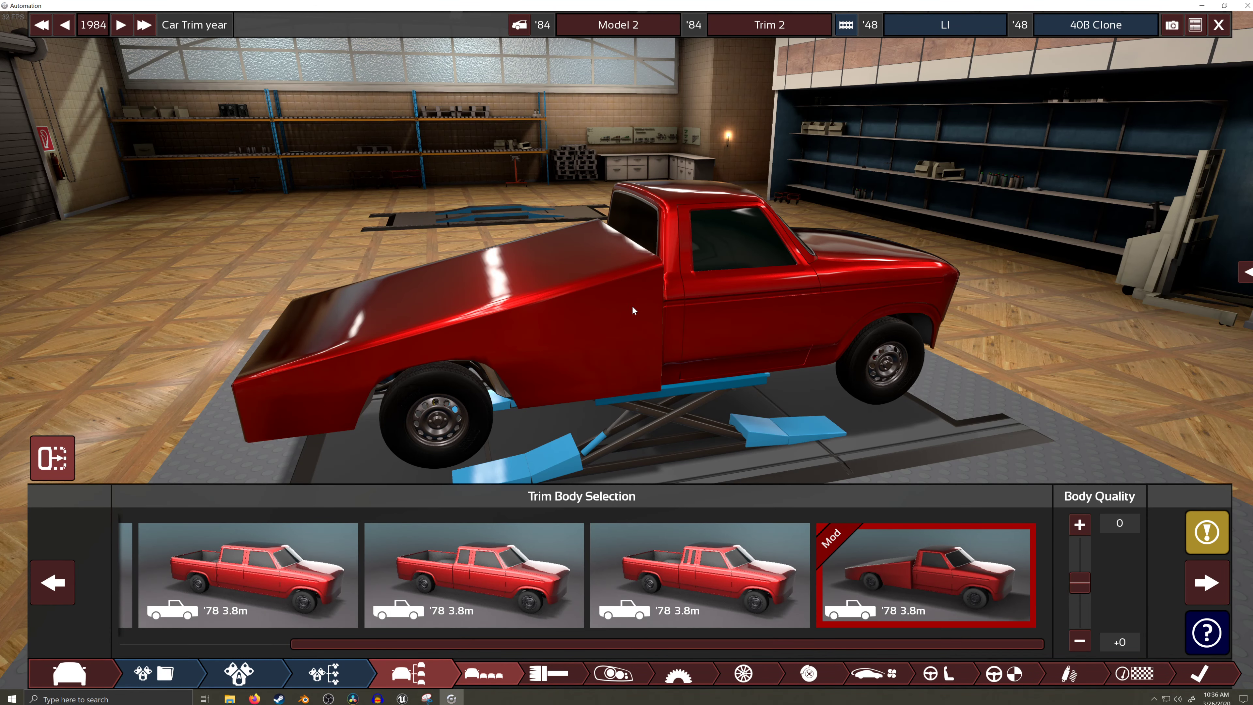
pyautogui.moveTo(632, 248); pyautogui.dragTo(478, 429)
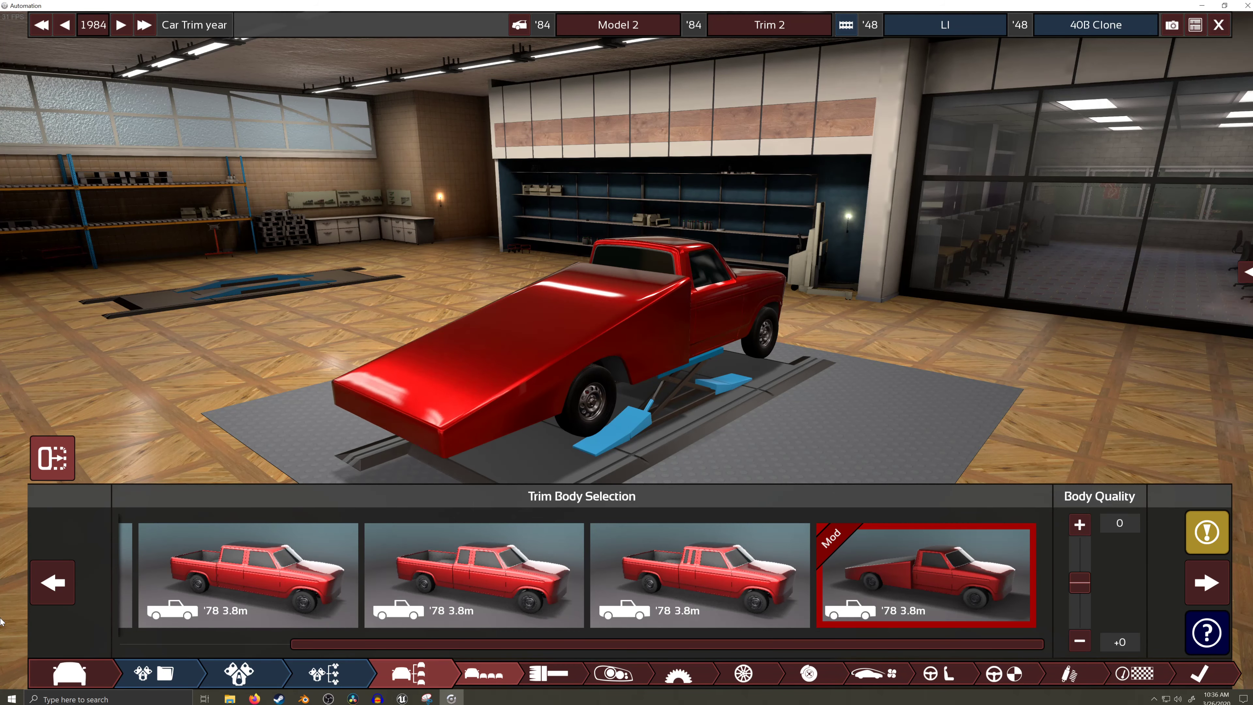
pyautogui.moveTo(932, 383); pyautogui.dragTo(707, 339)
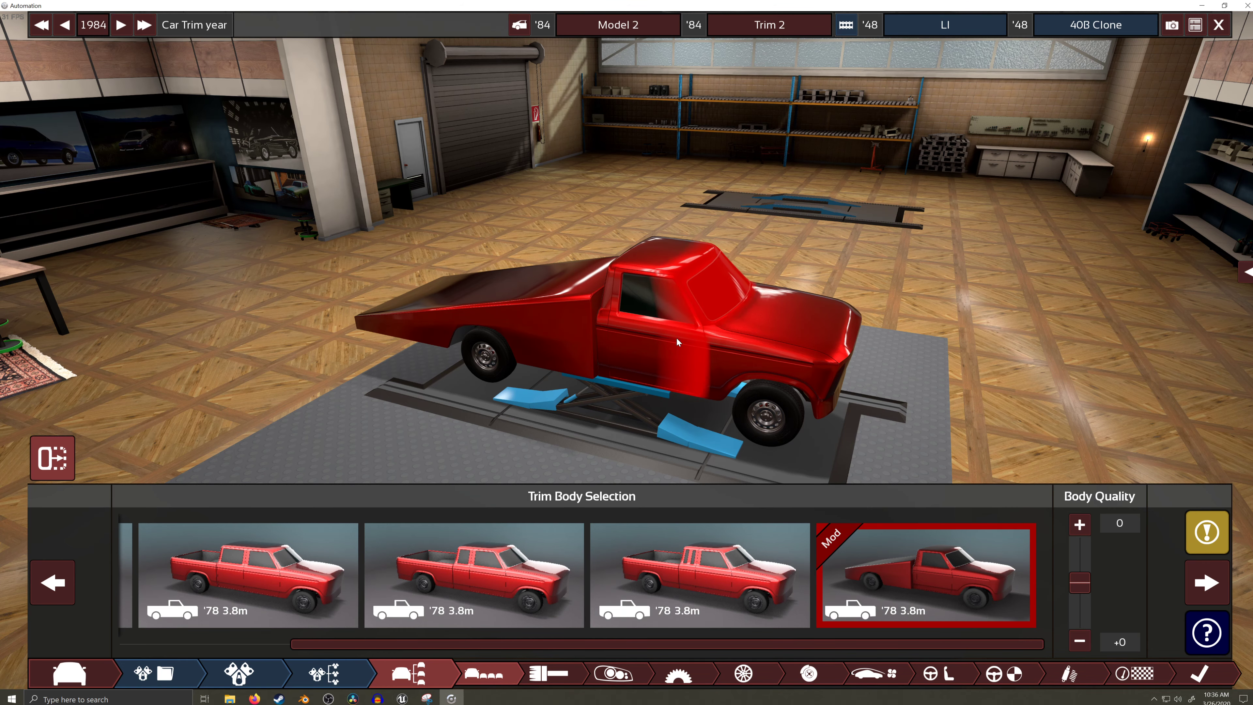
pyautogui.moveTo(716, 356); pyautogui.dragTo(927, 331)
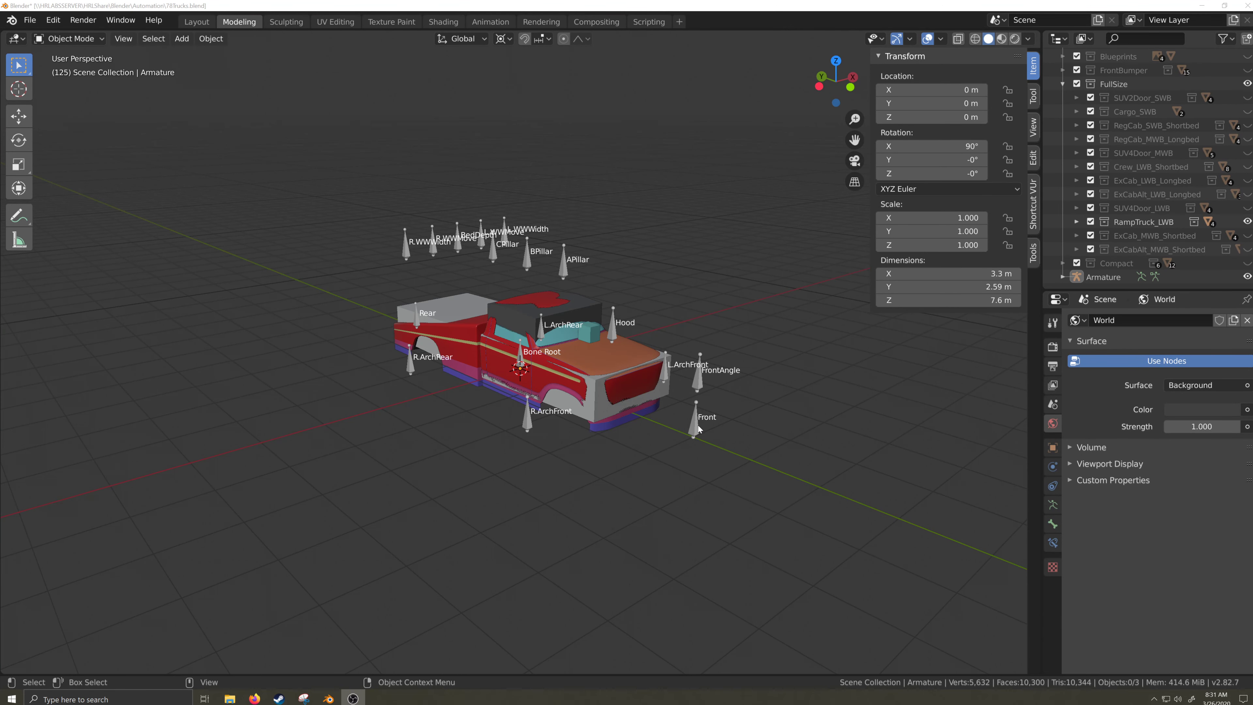
# - Select the truck's armature and meshes and start an FBX export
pyautogui.click(697, 425)
pyautogui.moveTo(227, 141); pyautogui.dragTo(807, 556)
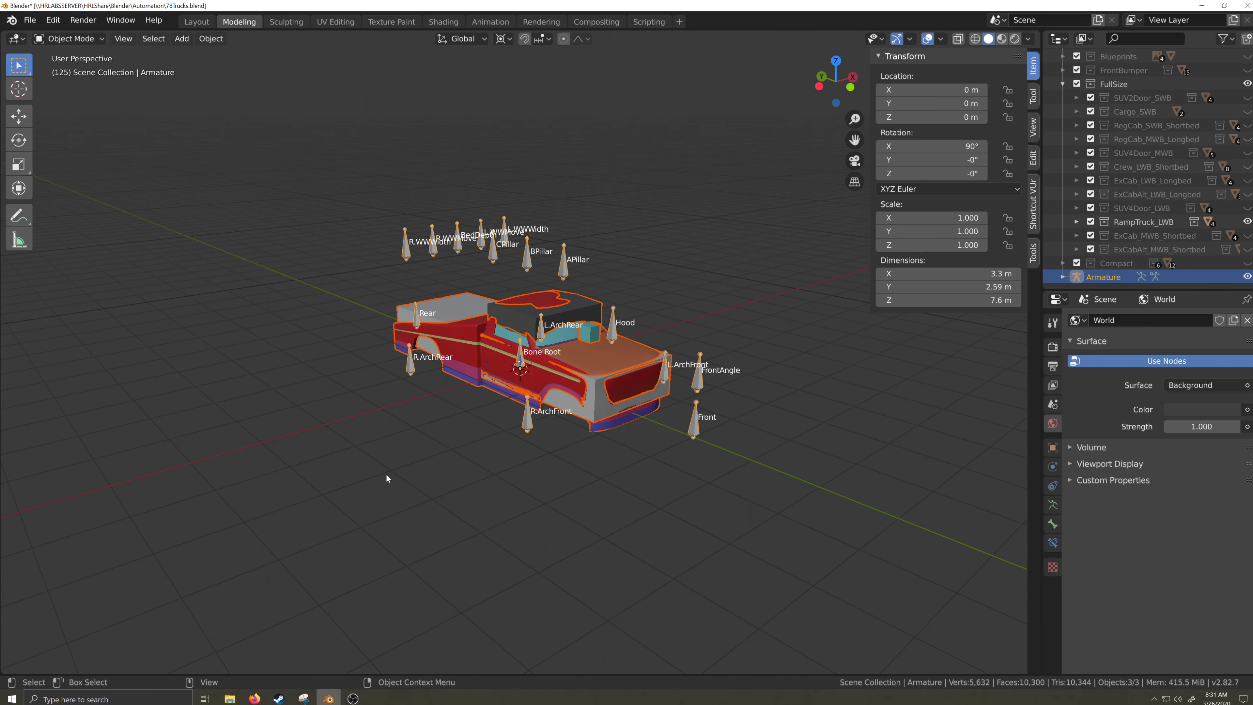
pyautogui.press('F4')
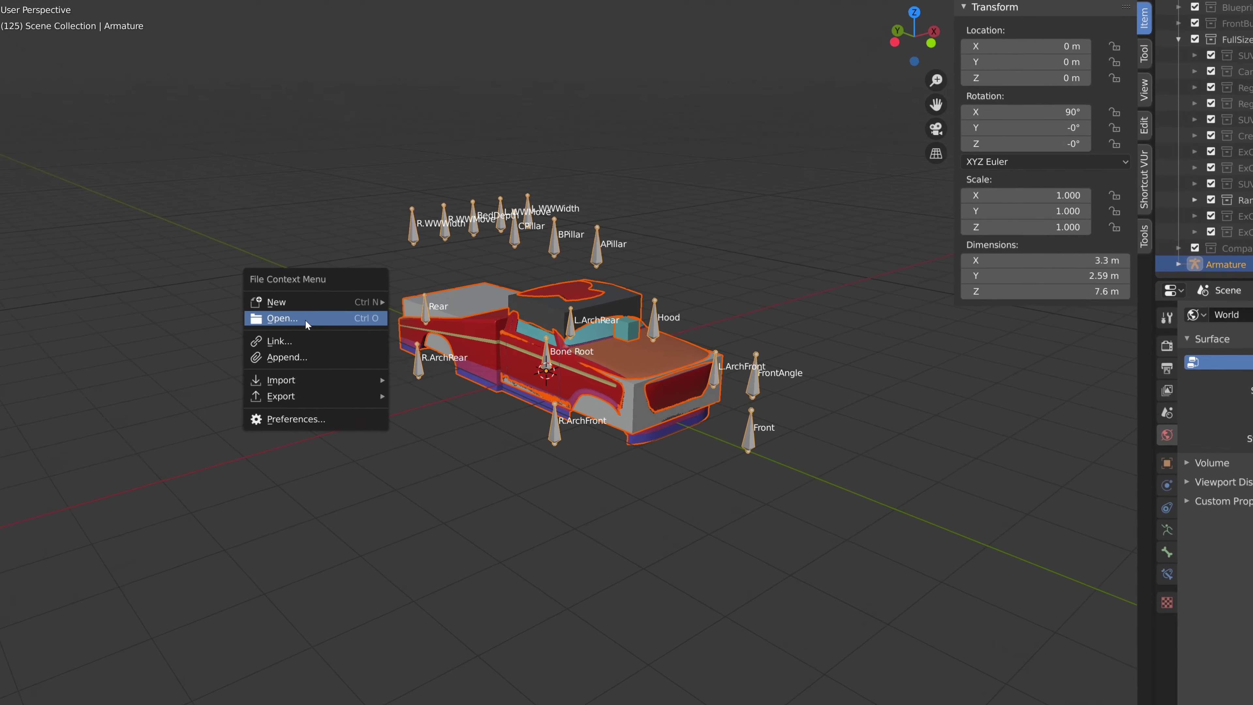
pyautogui.moveTo(288, 398)
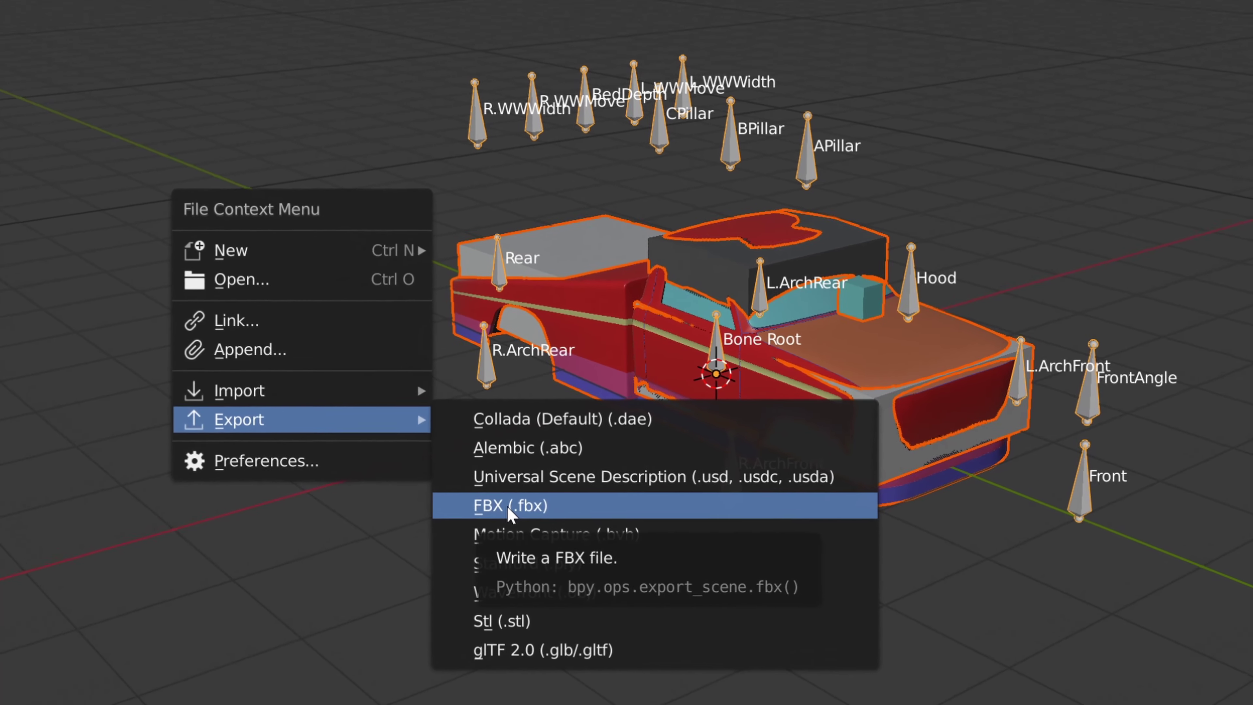
pyautogui.click(542, 518)
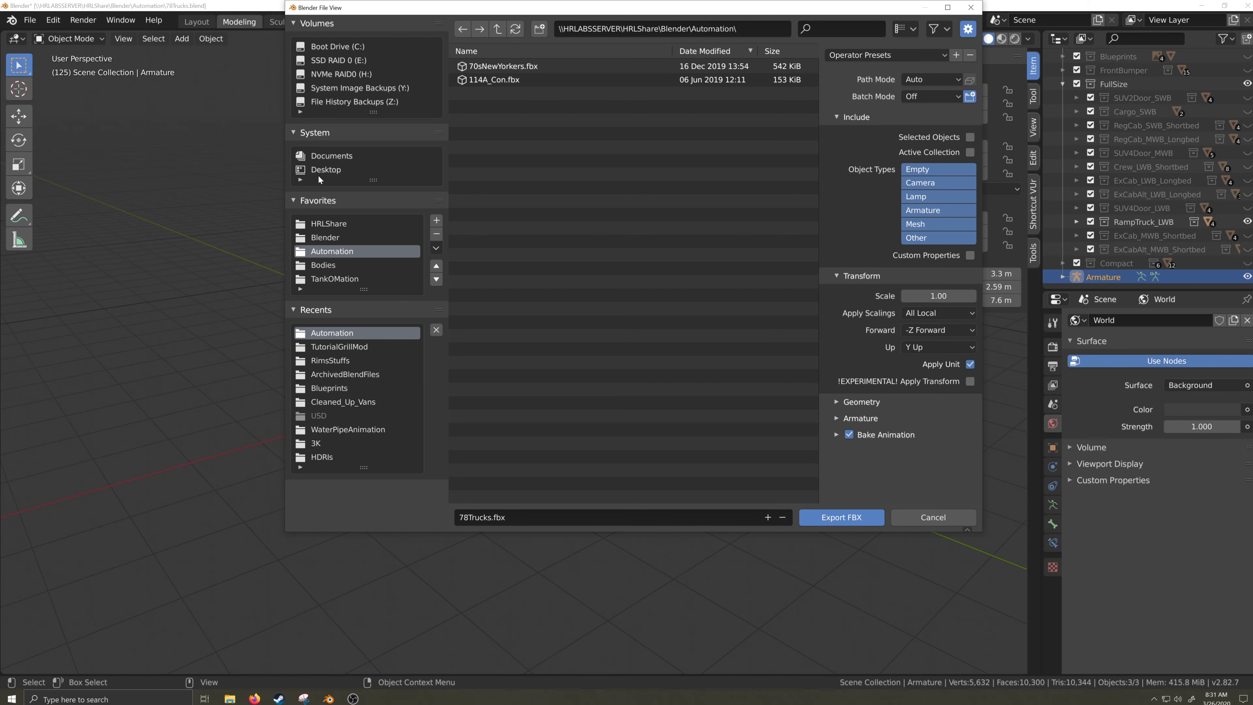
# - Browse to Desktop\Artwork\BlenderStuff\CarBodies and create and enter a new RampTruck folder
pyautogui.click(327, 170)
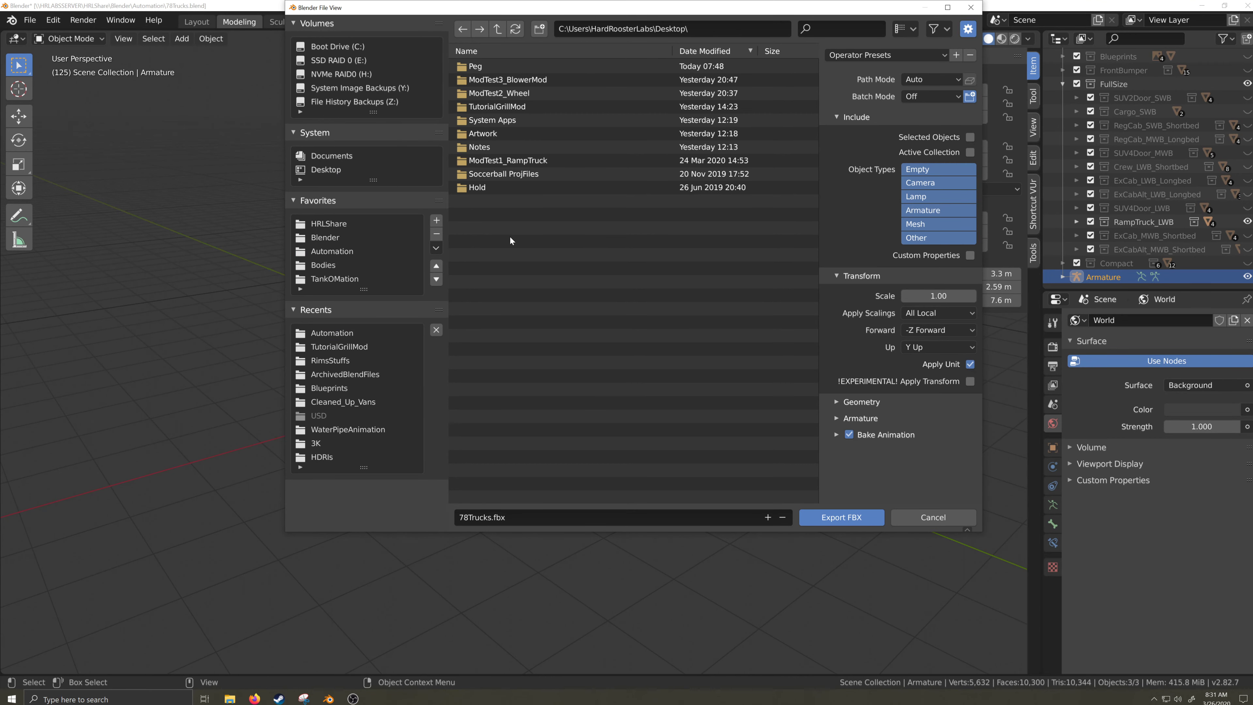
pyautogui.click(486, 134)
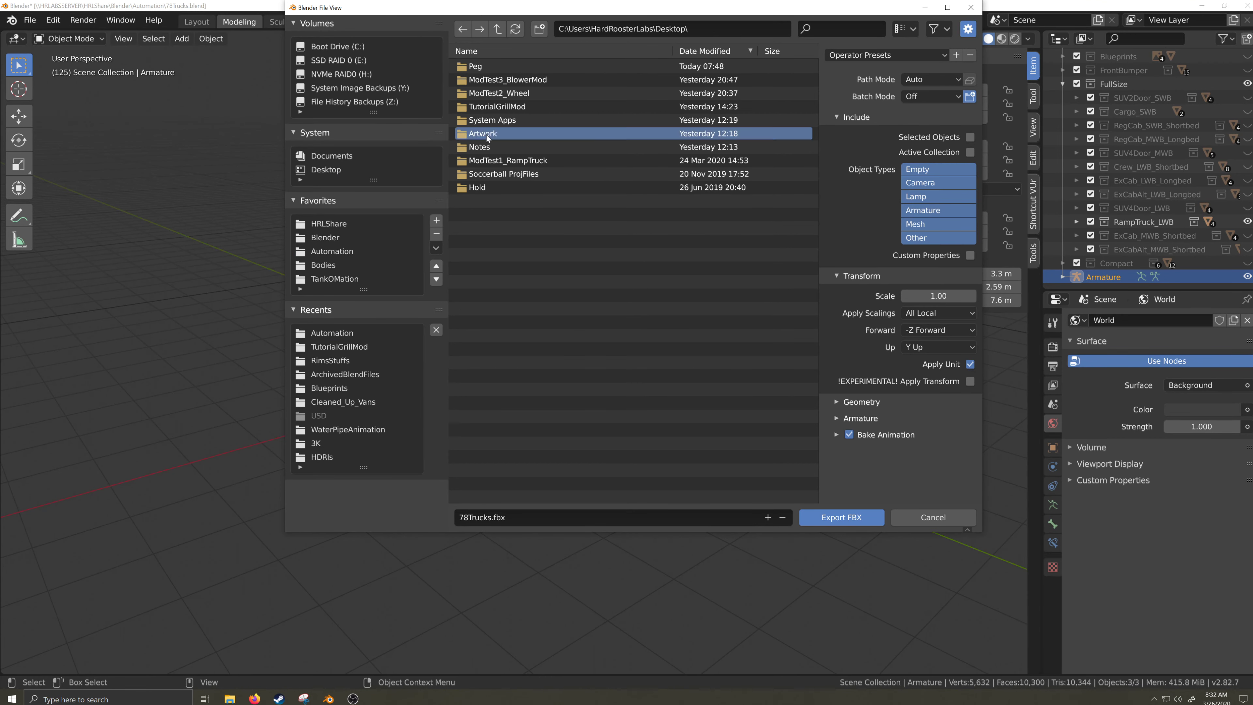
pyautogui.click(492, 67)
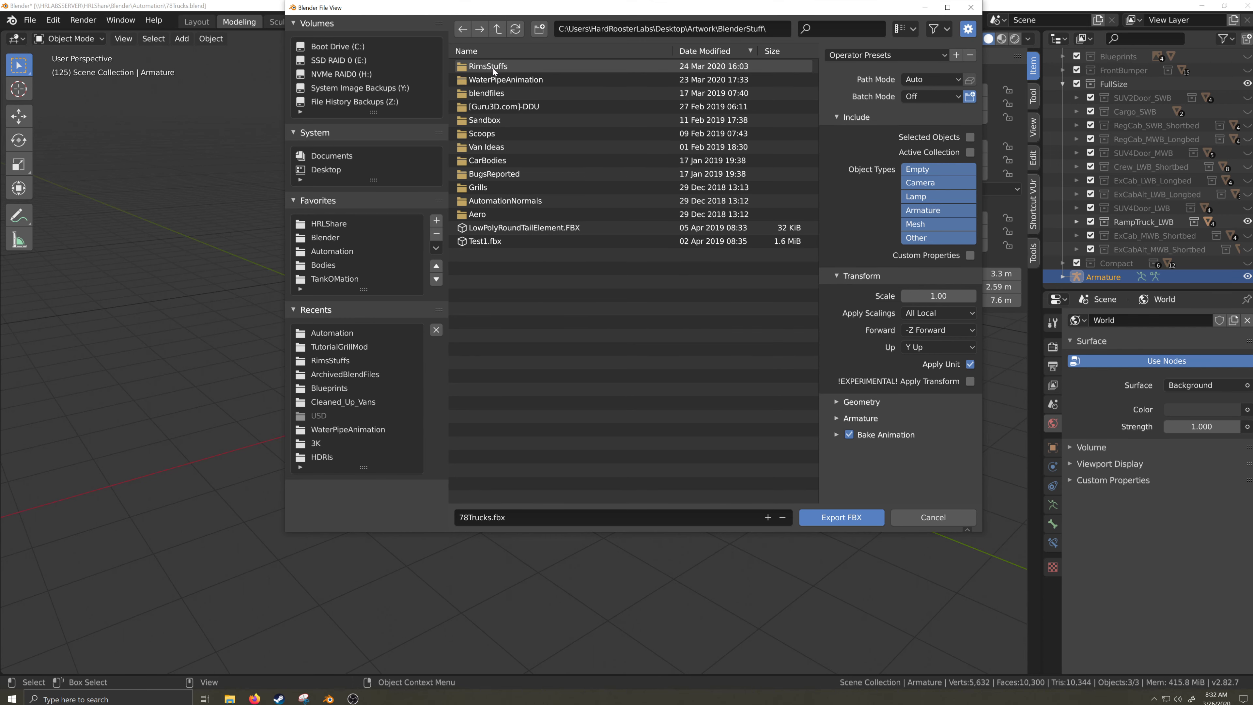
pyautogui.doubleClick(493, 161)
pyautogui.click(539, 28)
pyautogui.write('RampTruck')
pyautogui.press('Return')
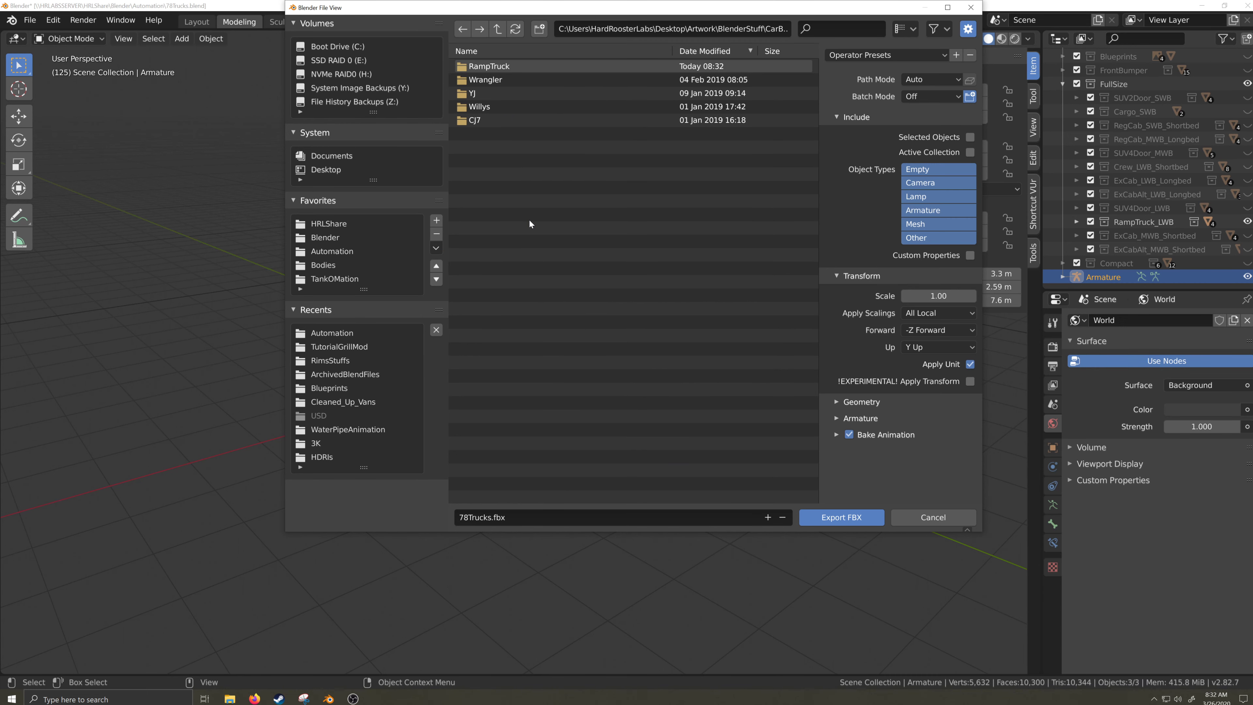
pyautogui.doubleClick(483, 66)
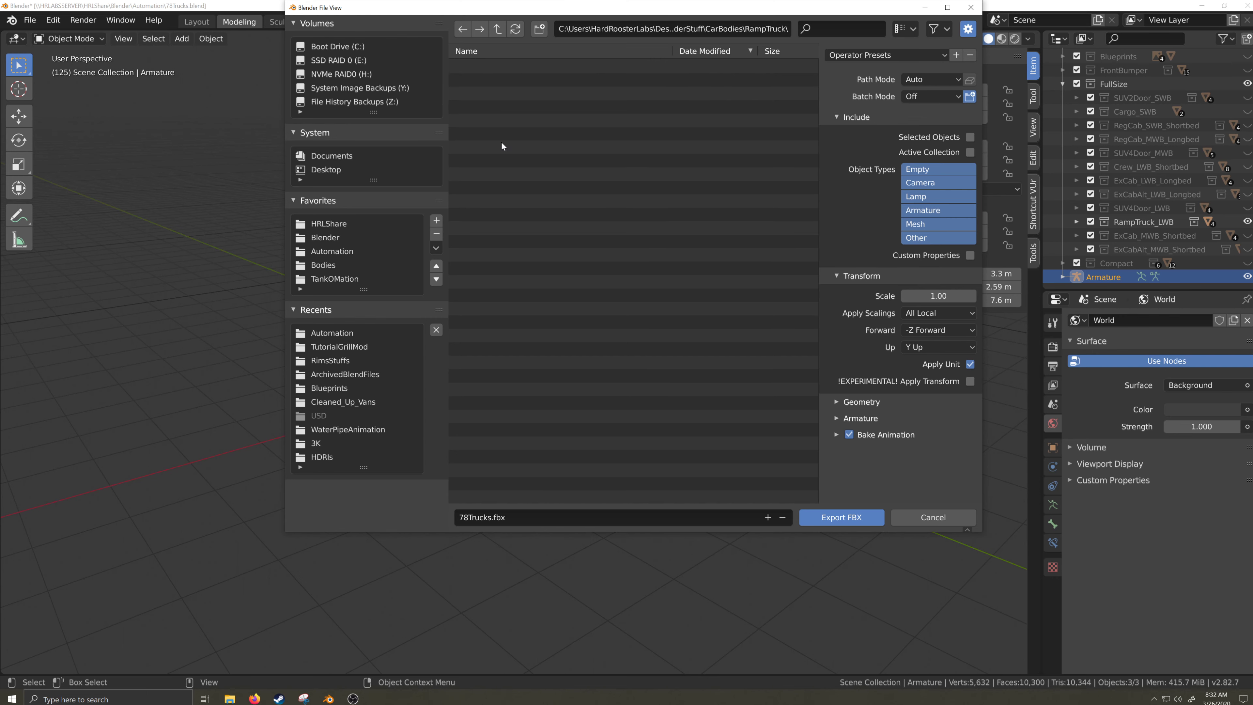
# - Name the export file 78RampTruck.fbx
pyautogui.click(529, 521)
pyautogui.write('78')
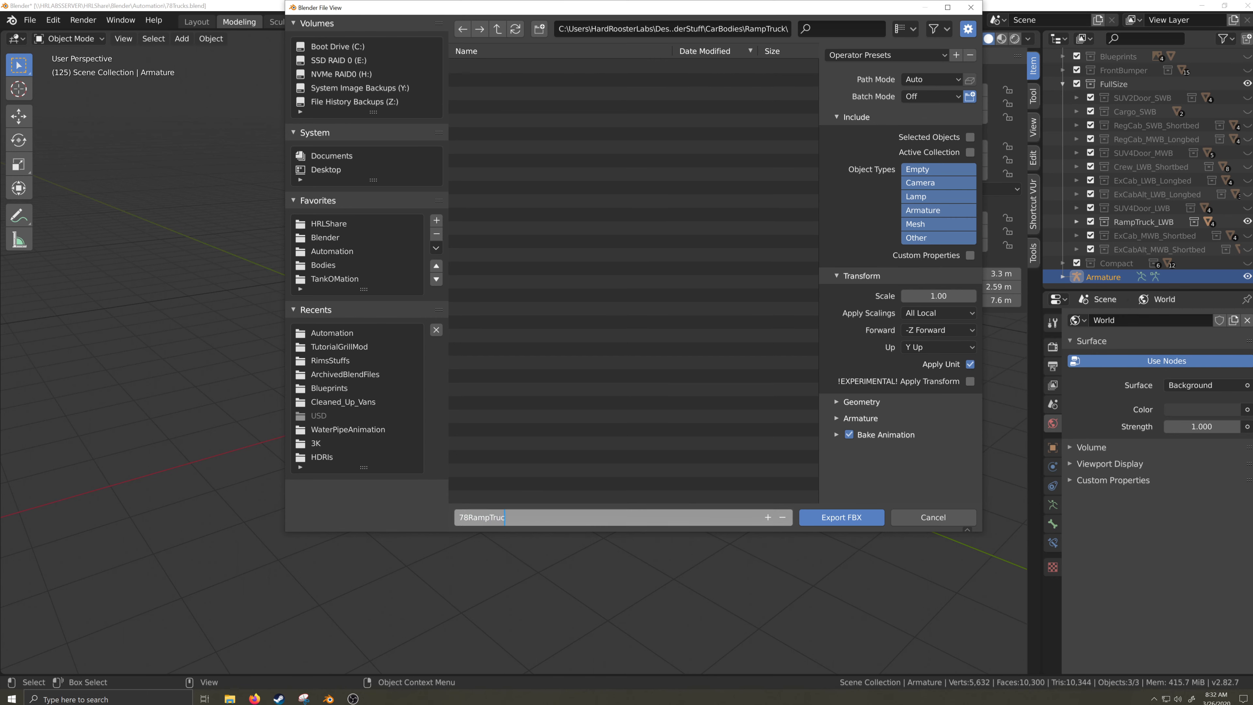
pyautogui.press('Return')
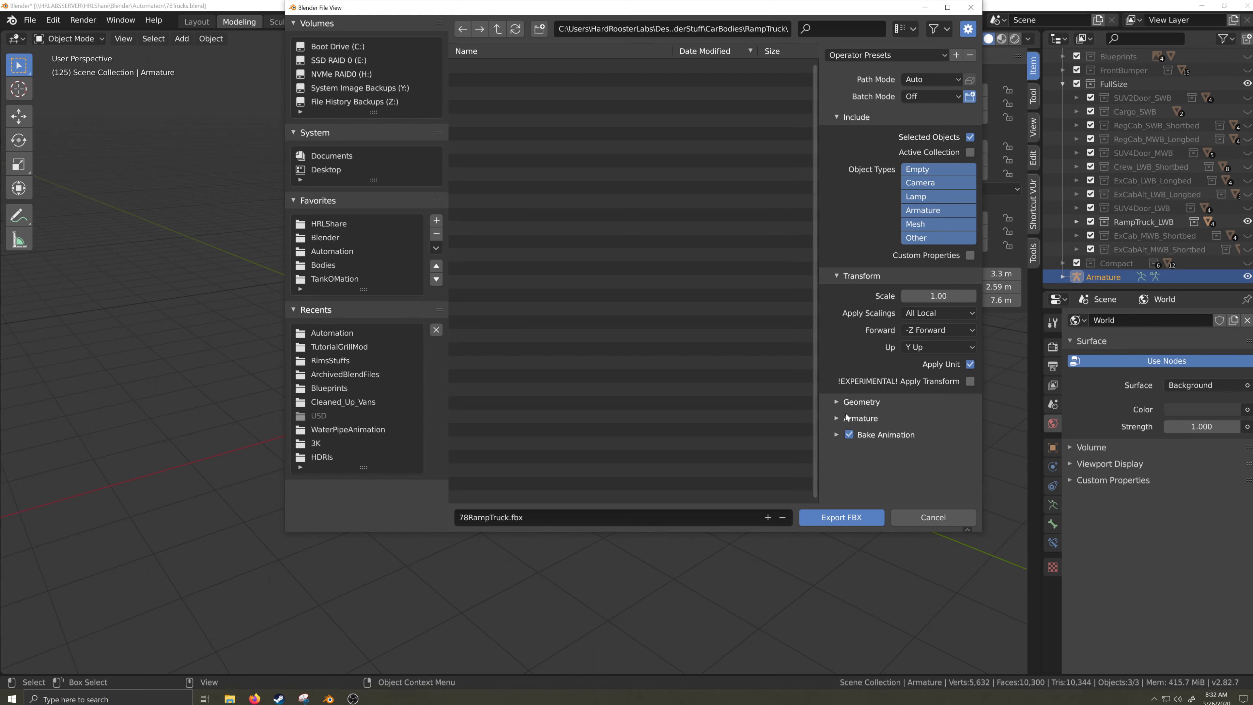
# - Set Geometry Smoothing to Face, turn off Add Leaf Bones, and export the FBX
pyautogui.click(835, 403)
pyautogui.scroll(-2, 836, 404)
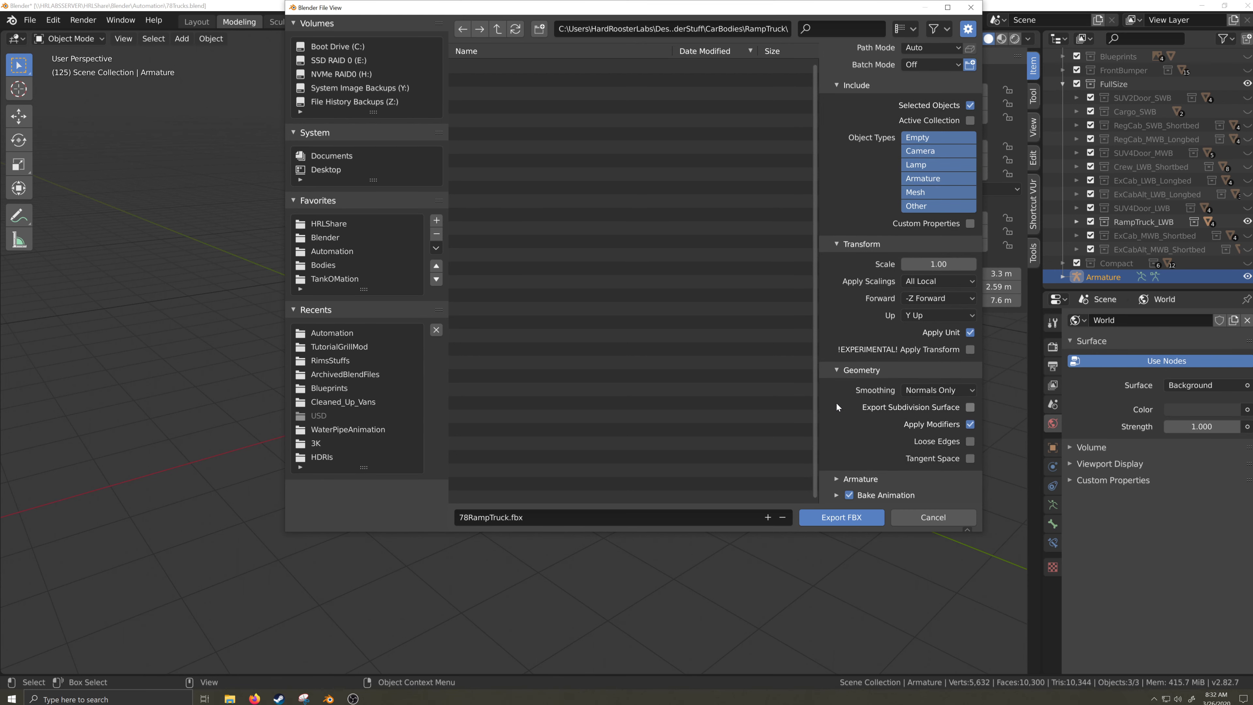
pyautogui.click(930, 391)
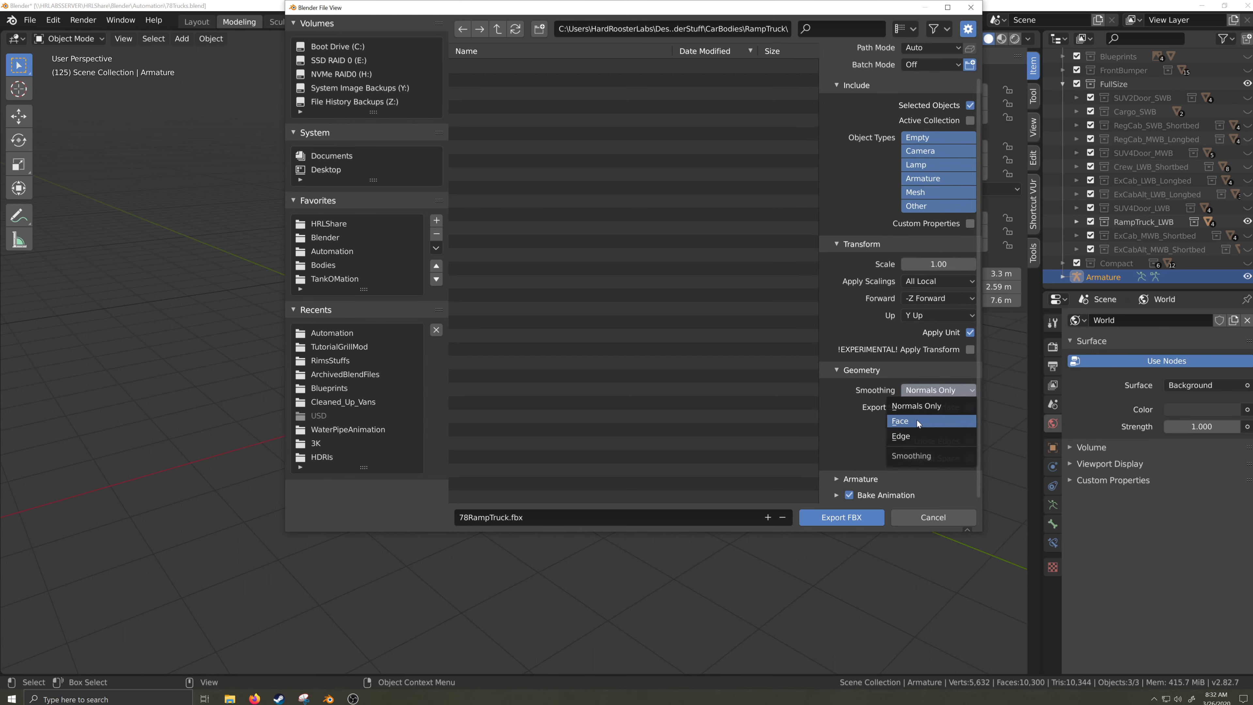
pyautogui.click(934, 422)
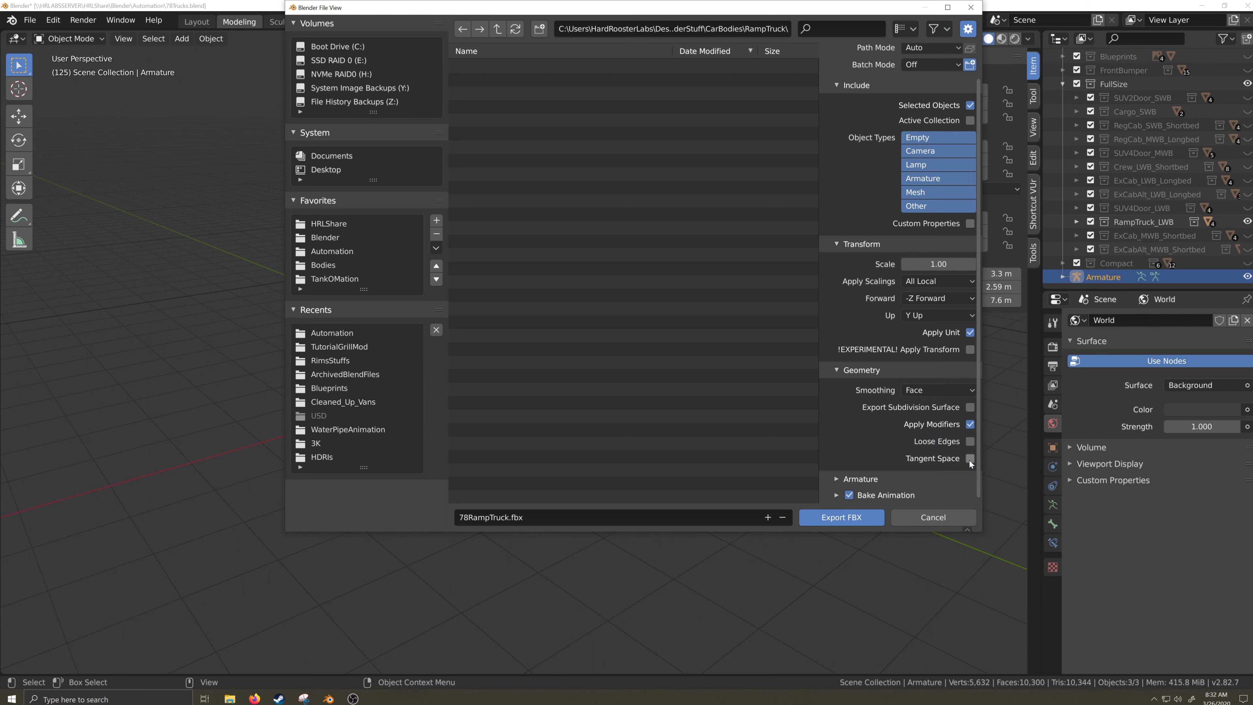
pyautogui.click(863, 478)
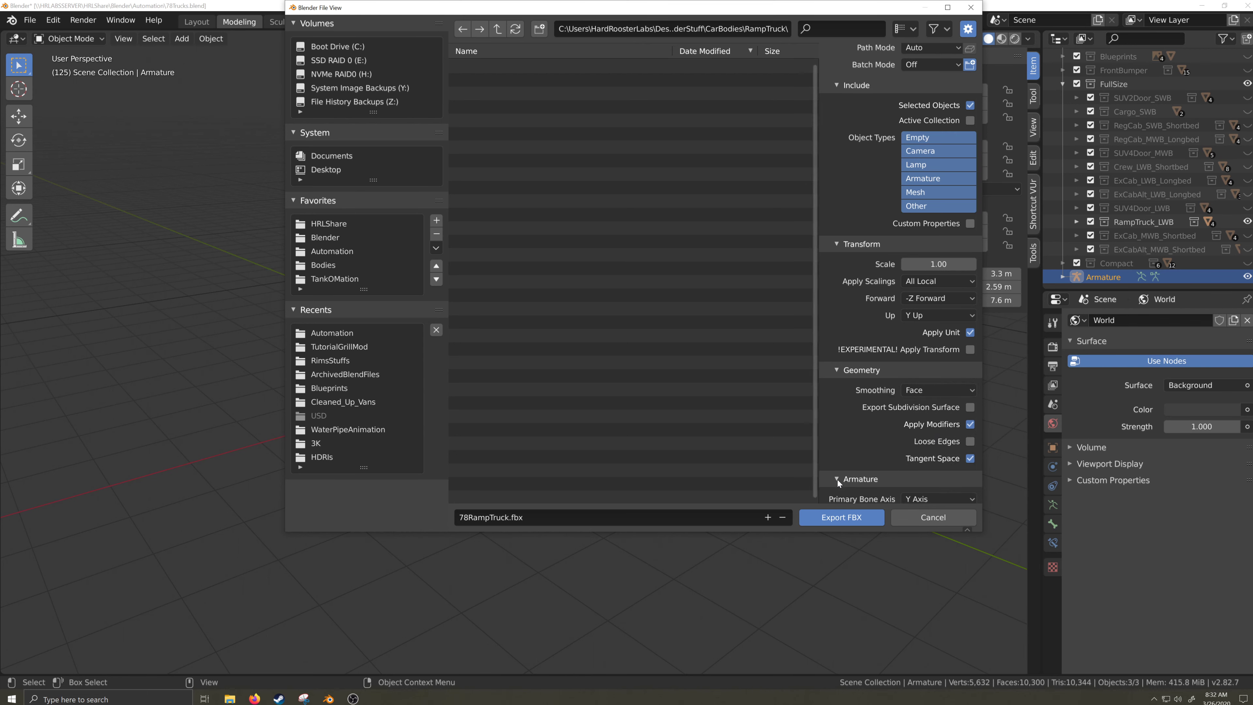
pyautogui.scroll(-5, 869, 439)
pyautogui.click(969, 474)
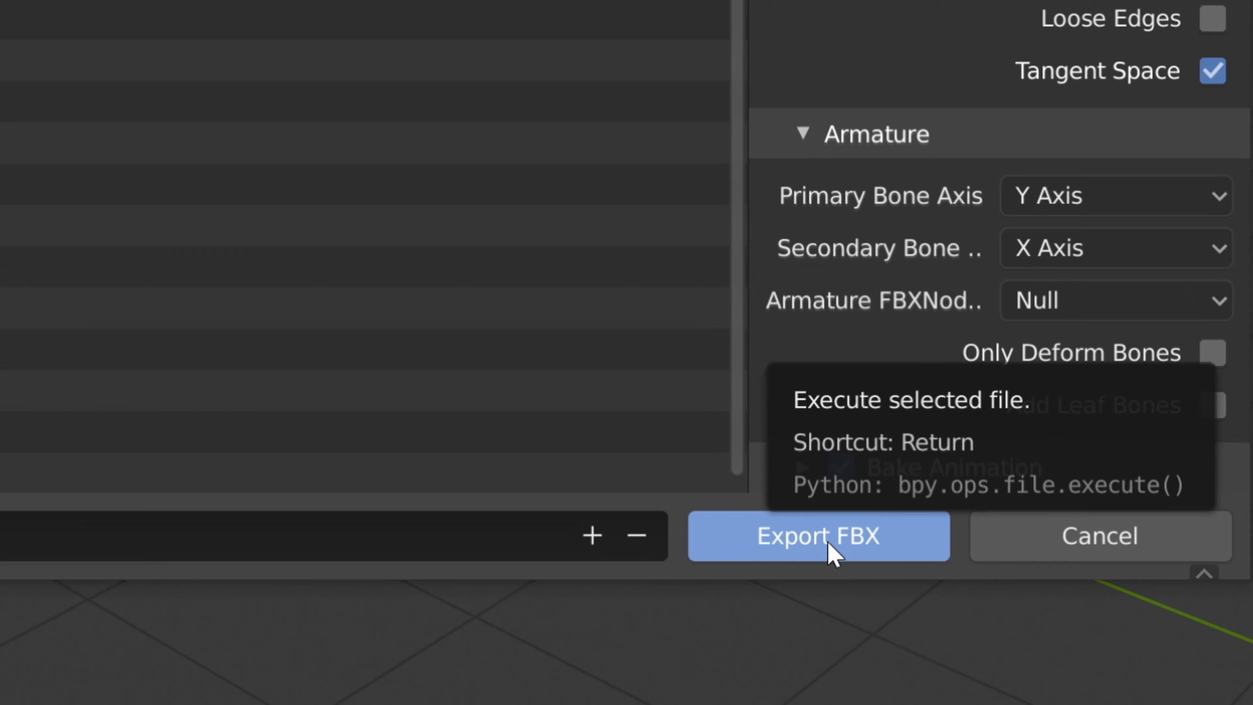
pyautogui.click(829, 542)
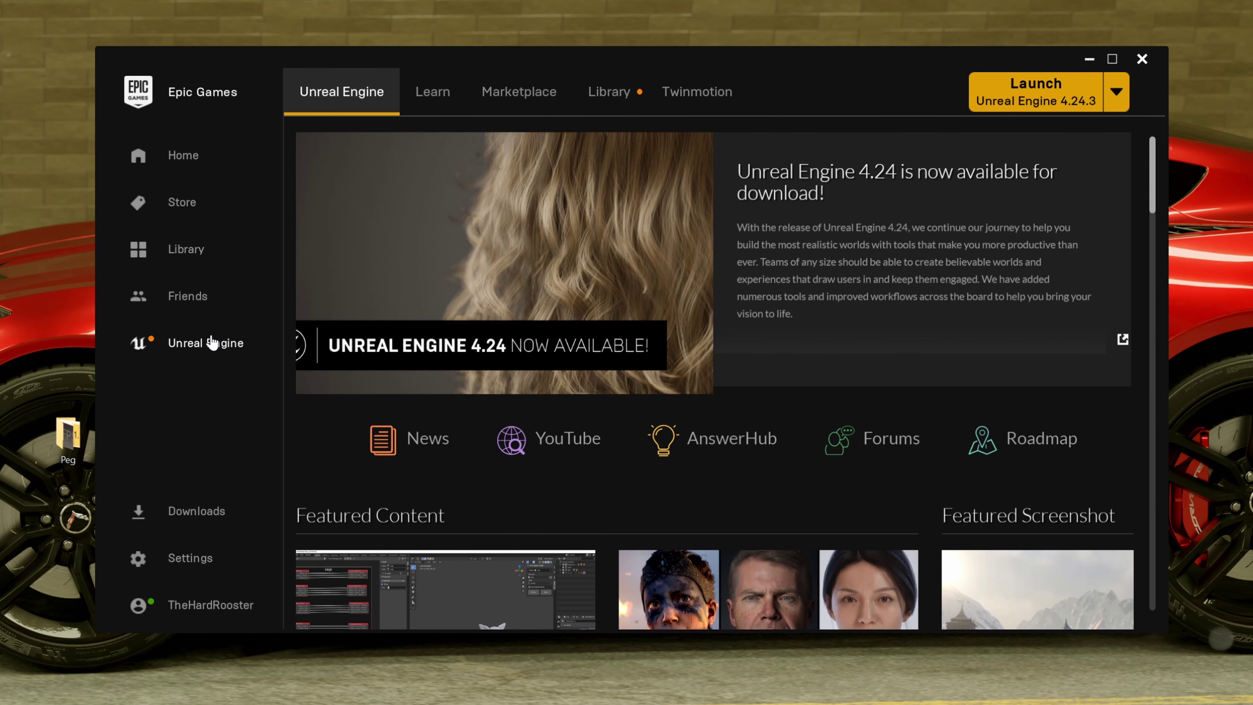
# - Launch Unreal Engine 4.24.3 from the launcher's Library page
pyautogui.click(610, 97)
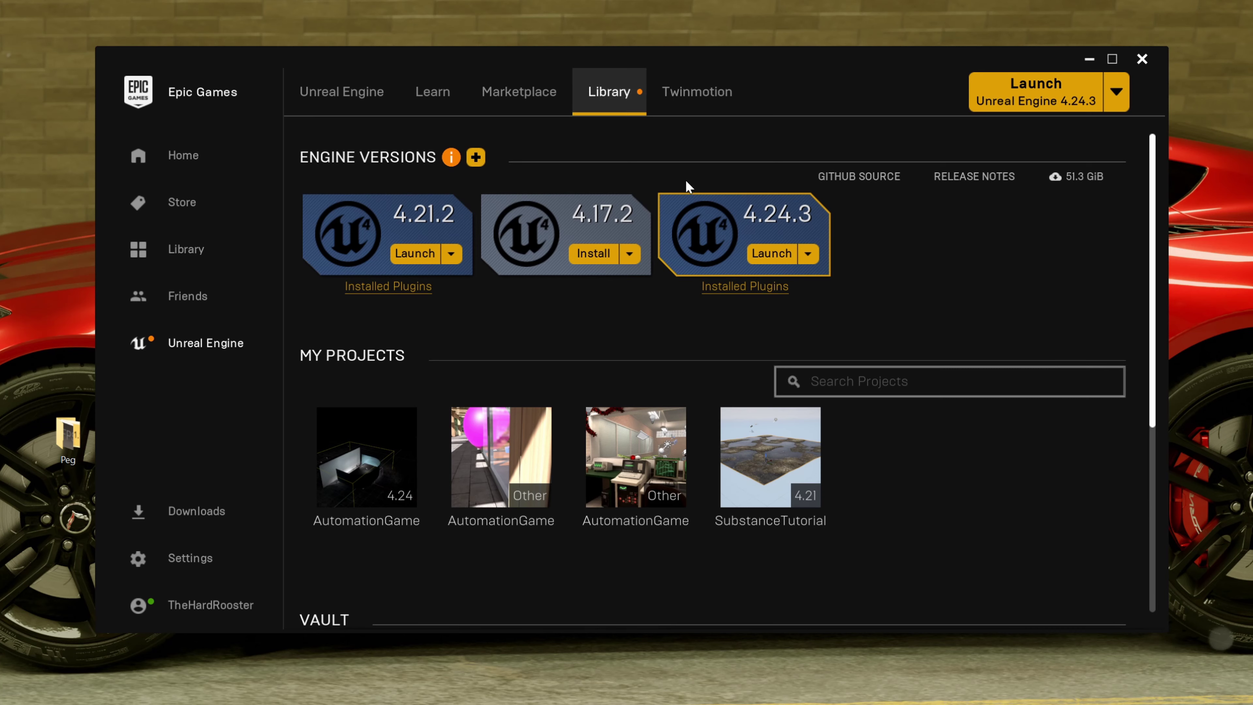
pyautogui.click(1049, 97)
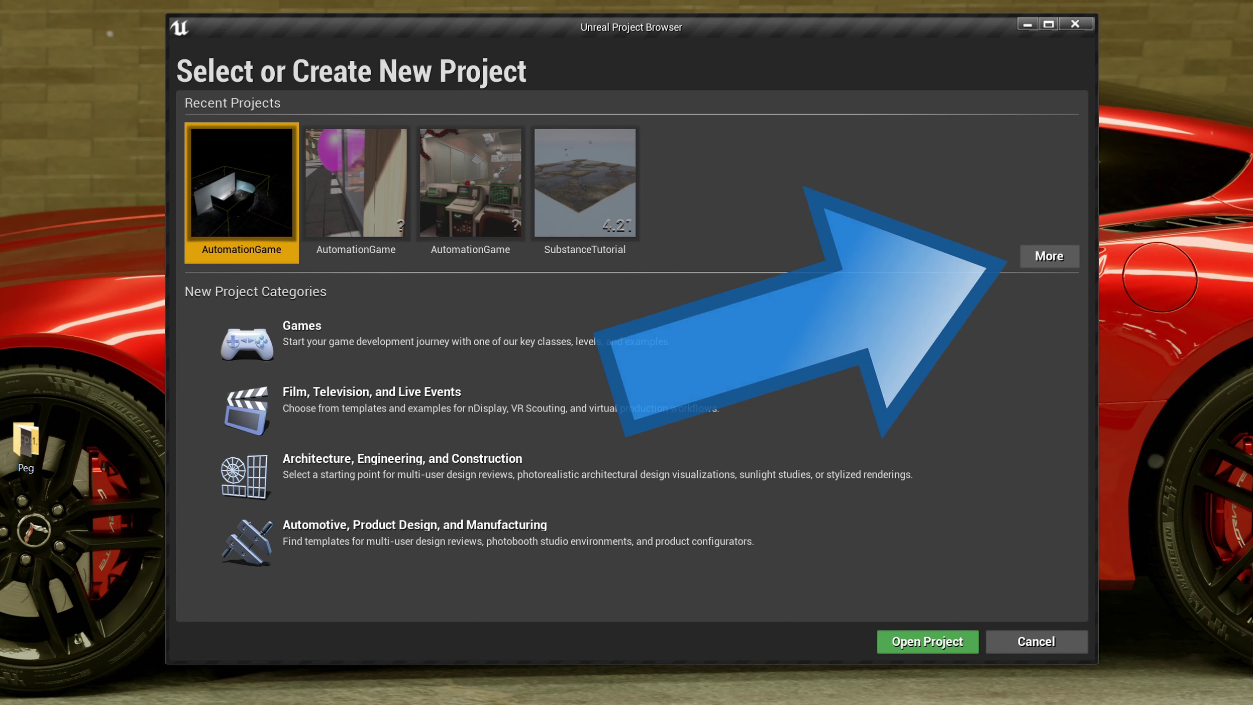
# - Choose More in the Project Browser to open the AutomationGame project
pyautogui.click(922, 641)
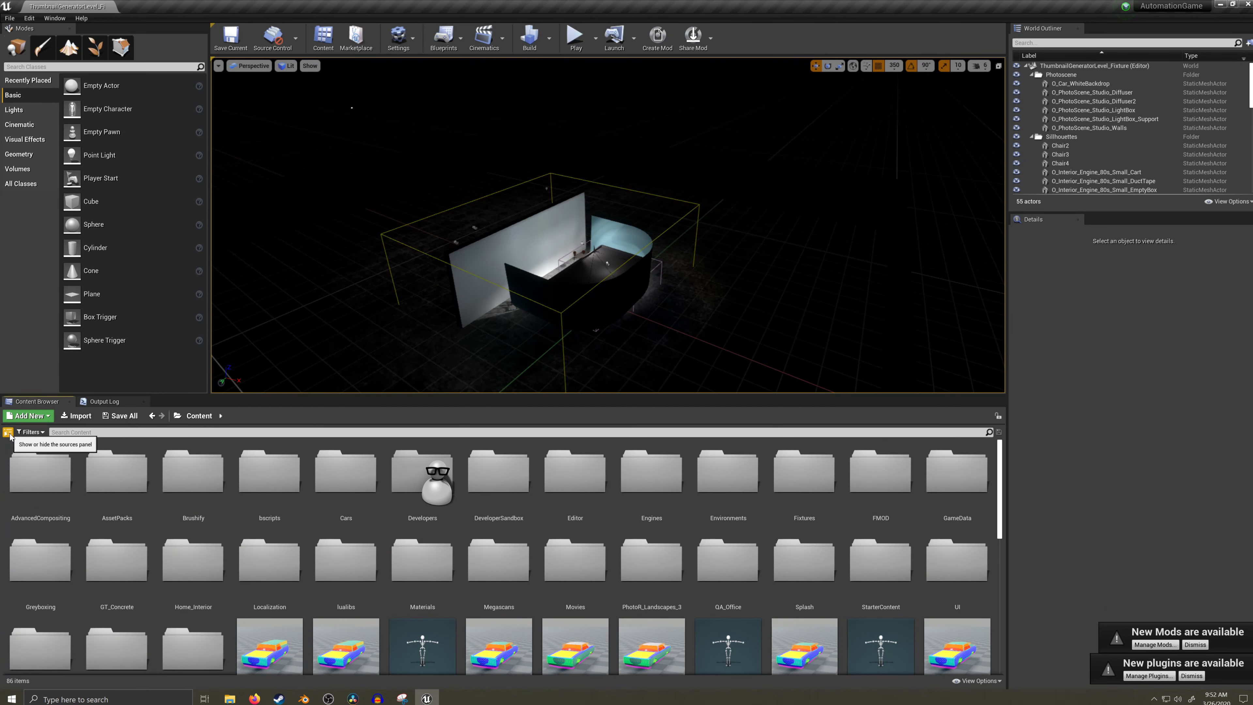
# - Reveal the Content Browser's folder tree with the sources toggle and check View Options
pyautogui.click(9, 433)
pyautogui.click(8, 433)
pyautogui.click(8, 433)
pyautogui.click(8, 433)
pyautogui.click(7, 433)
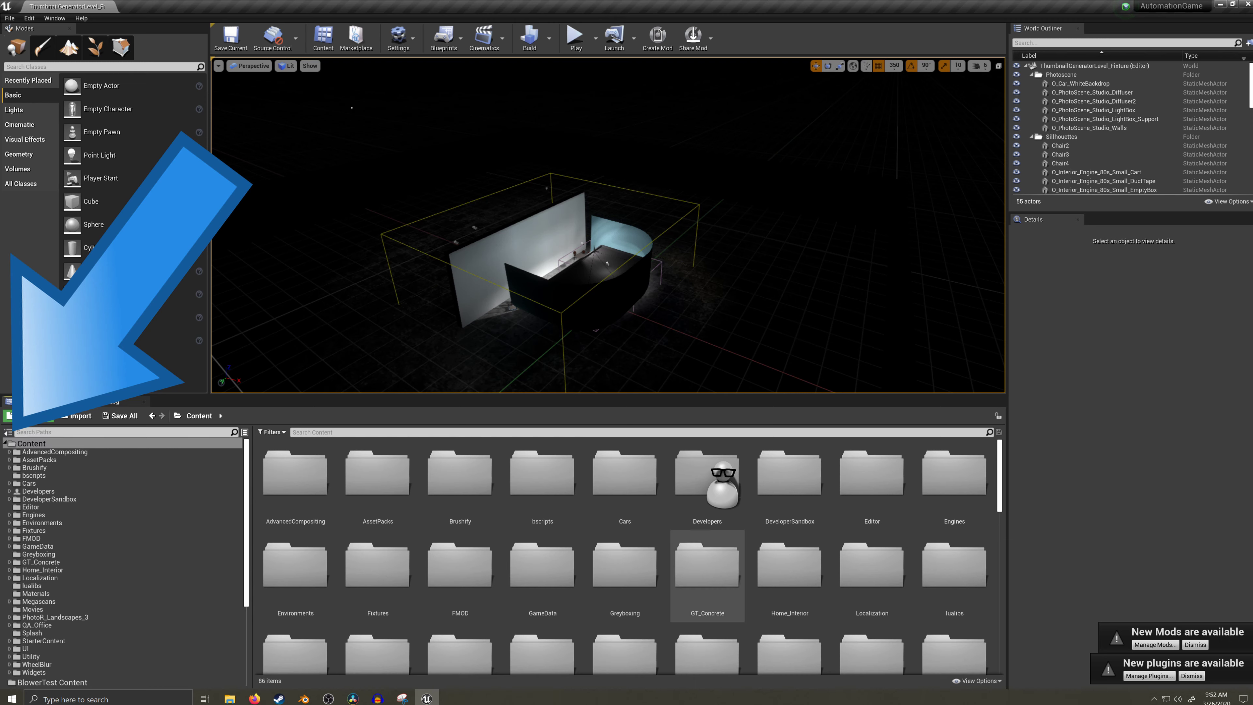
pyautogui.click(976, 681)
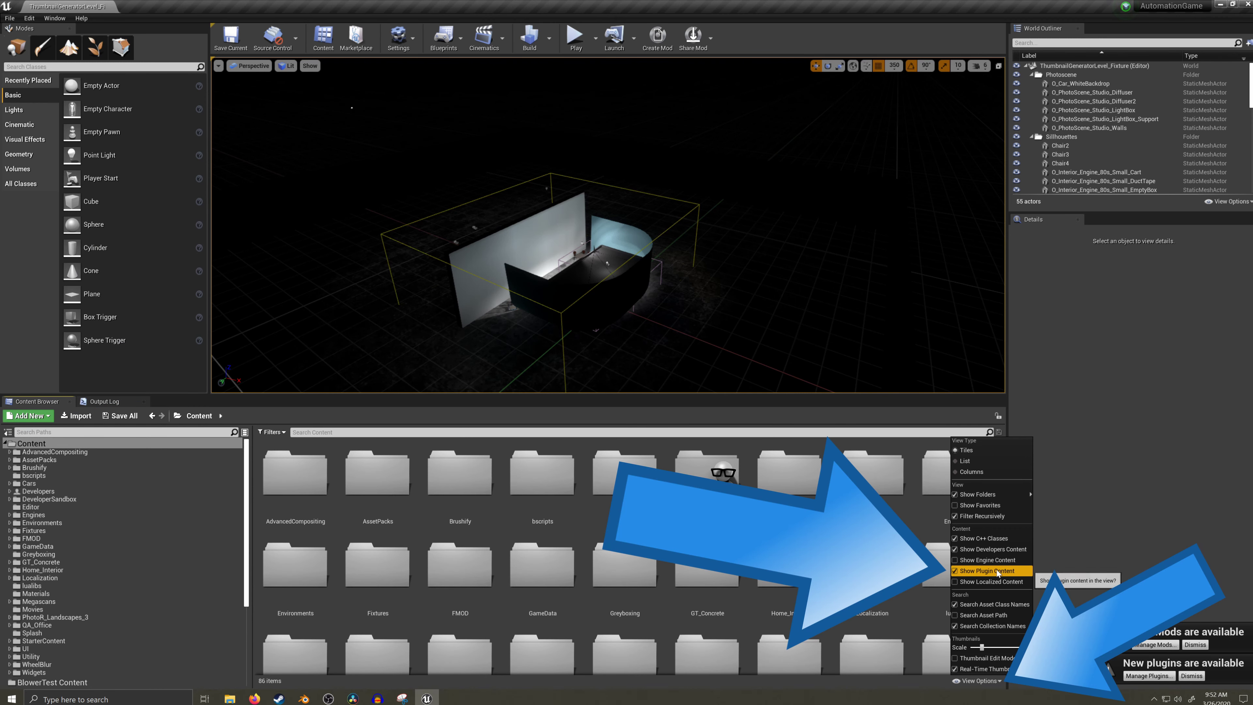
pyautogui.click(902, 686)
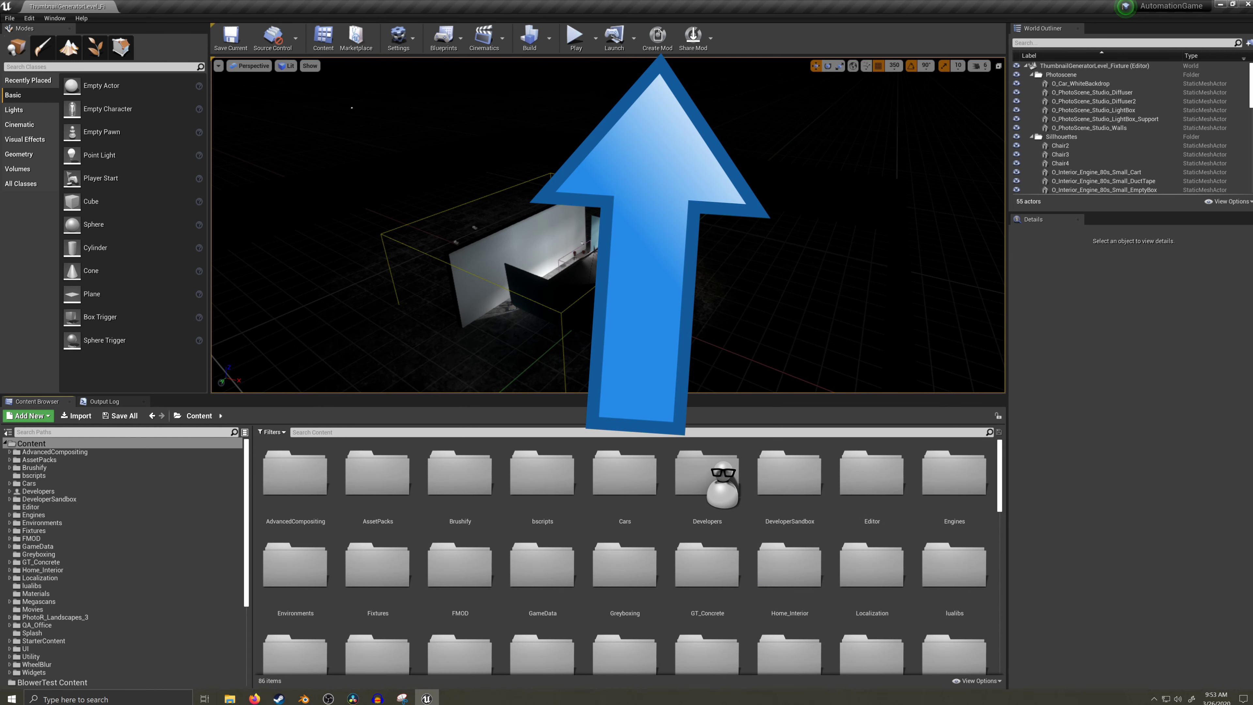
# - Create a Blank Project mod named RampTruckMod with its author and description entered
pyautogui.click(657, 37)
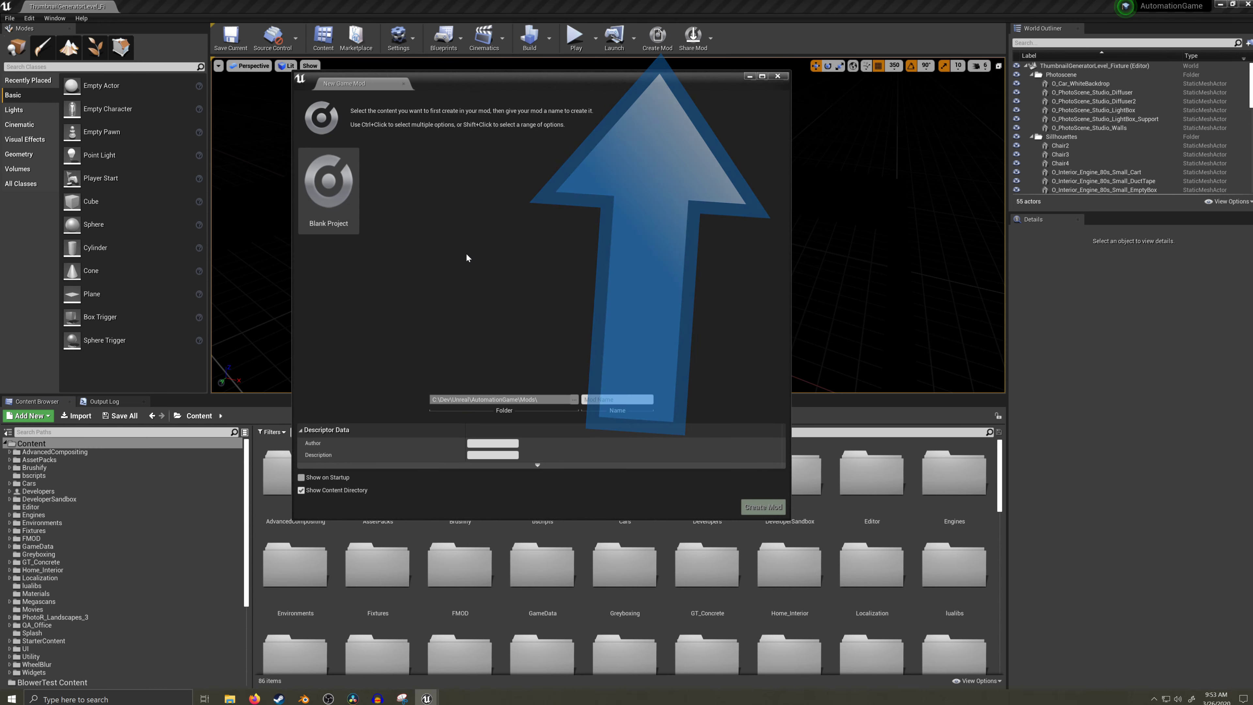
pyautogui.click(332, 181)
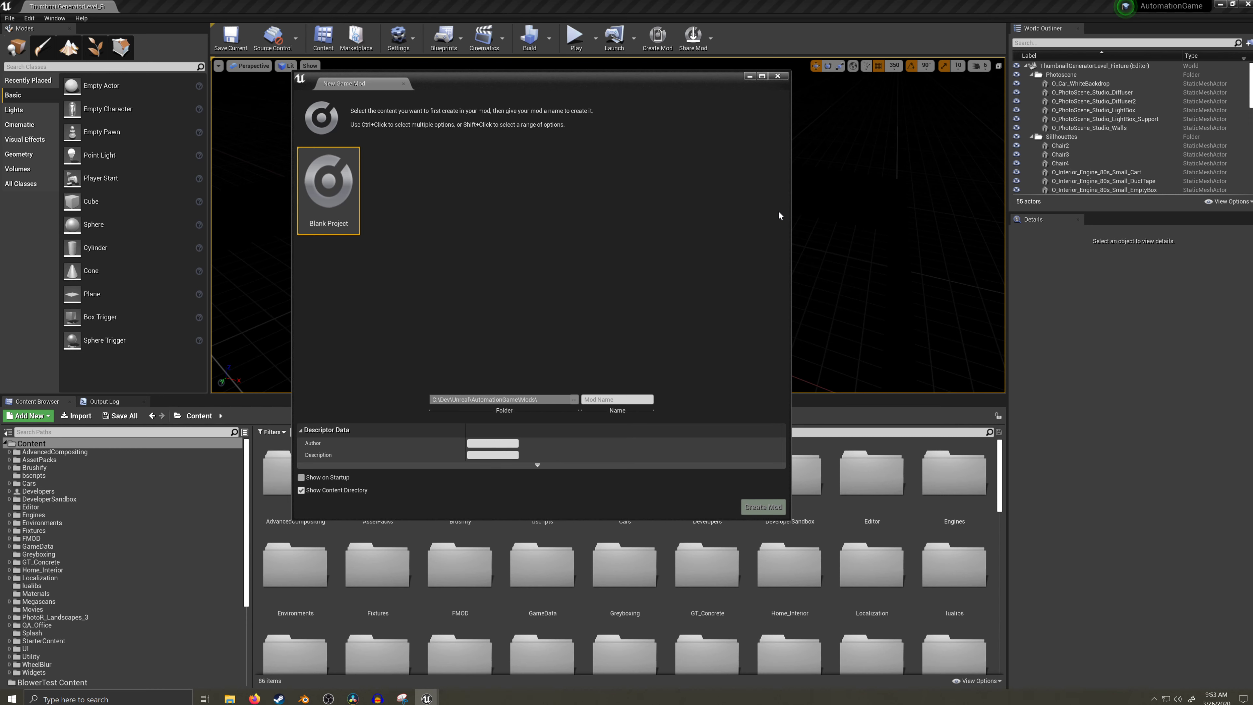
pyautogui.click(617, 399)
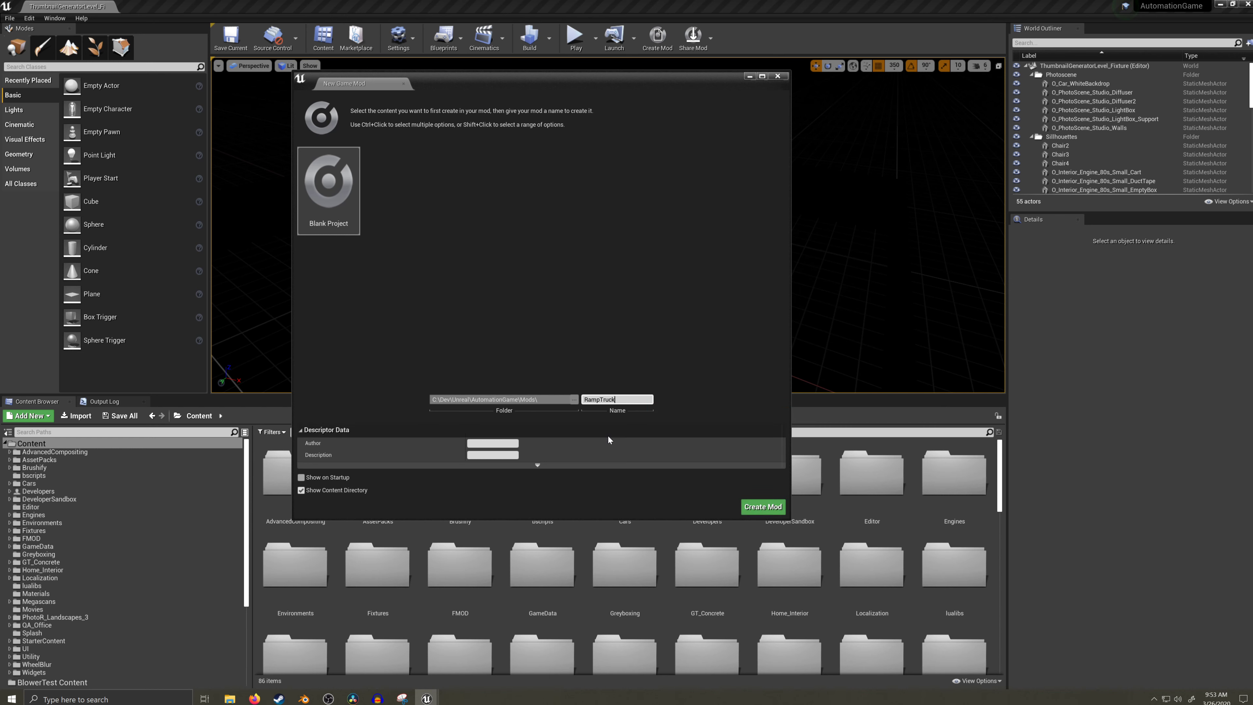
pyautogui.click(493, 443)
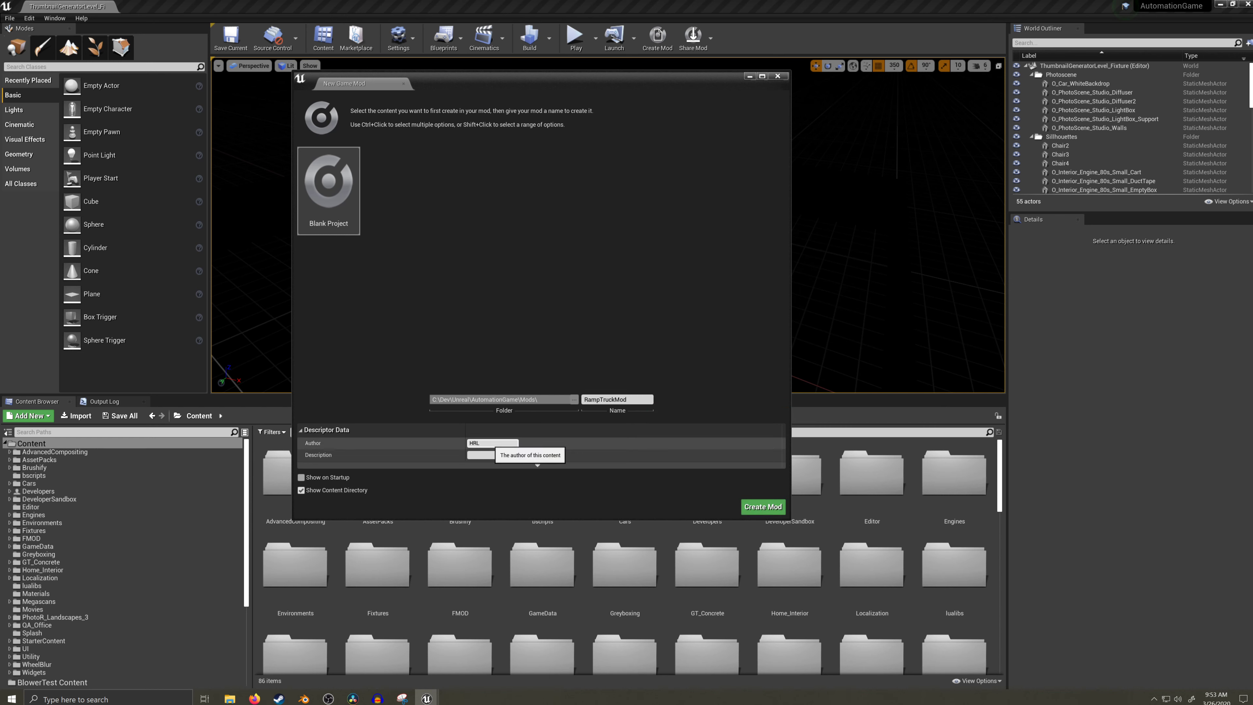
pyautogui.click(493, 454)
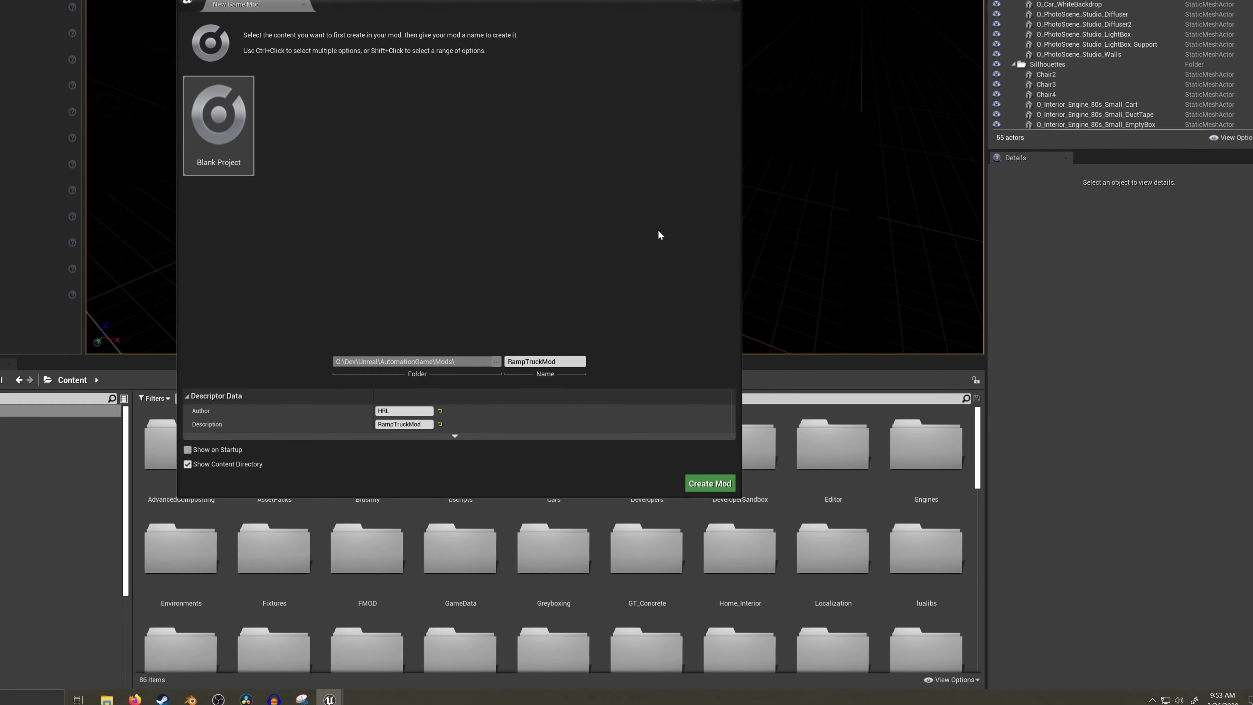
pyautogui.click(763, 506)
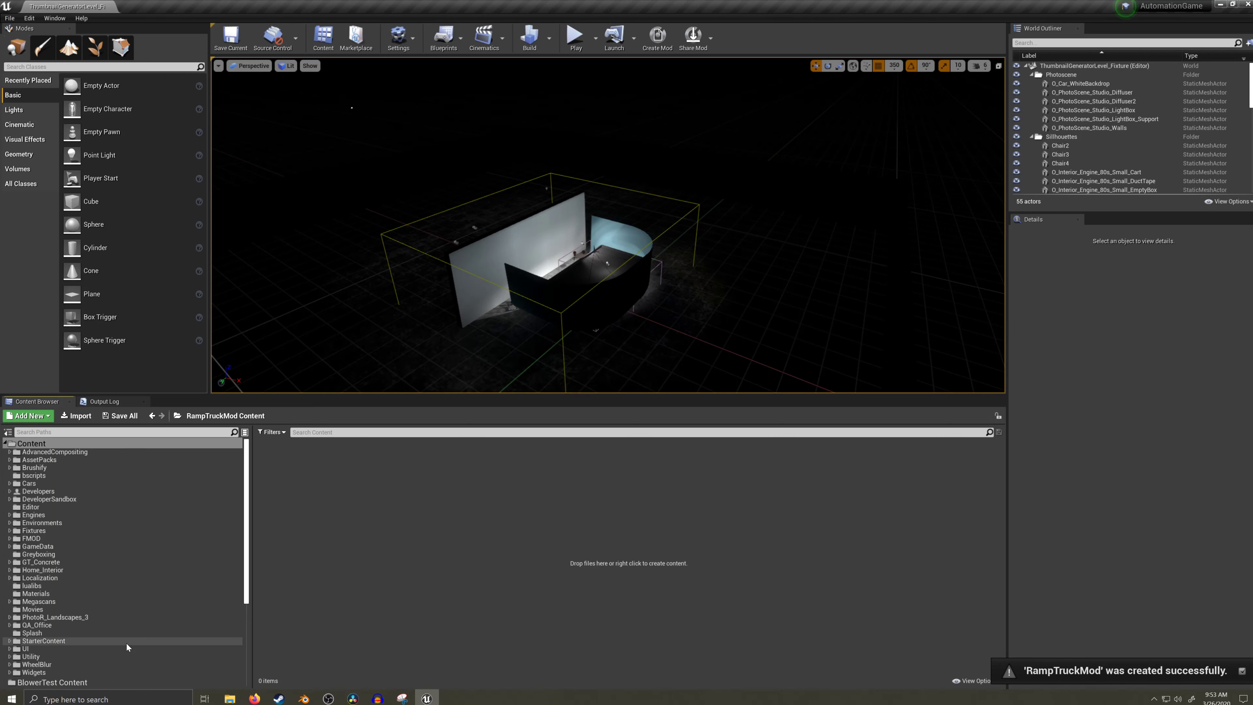
pyautogui.scroll(-6, 127, 642)
# - In RampTruckMod Content, add a Camso Body Variant Preview Data asset named 78_RampTruck_CPP
pyautogui.click(126, 649)
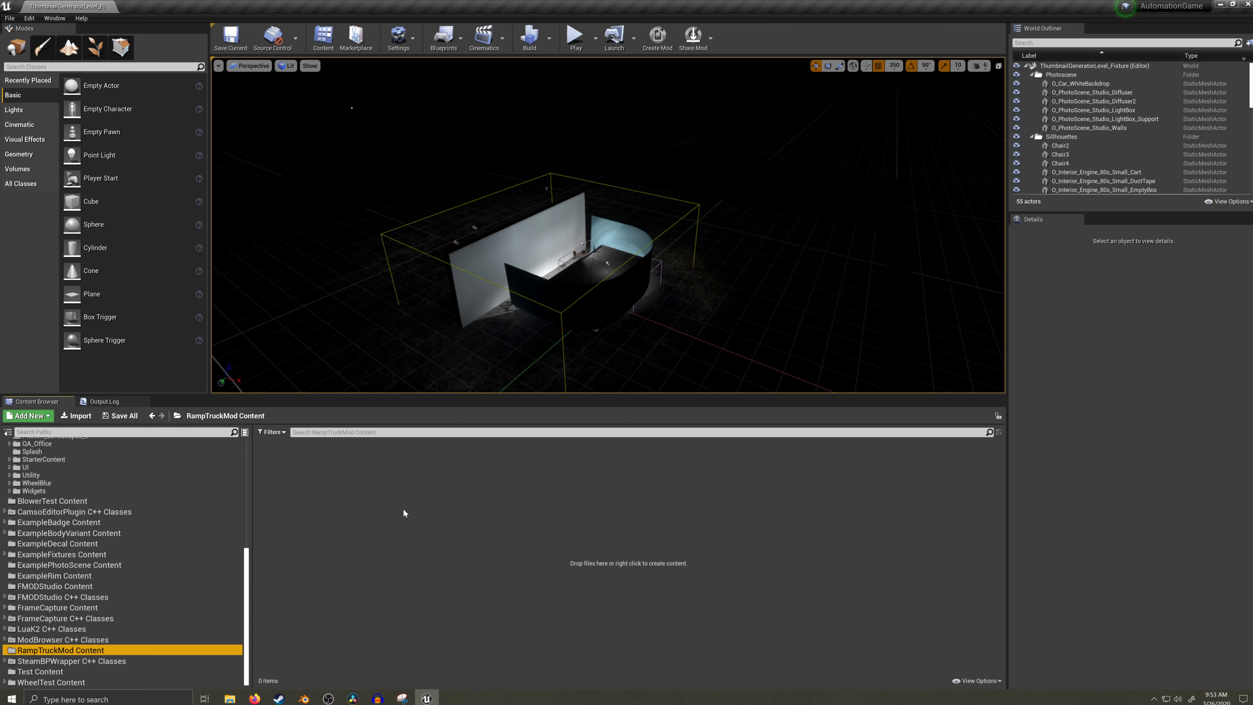
pyautogui.rightClick(396, 512)
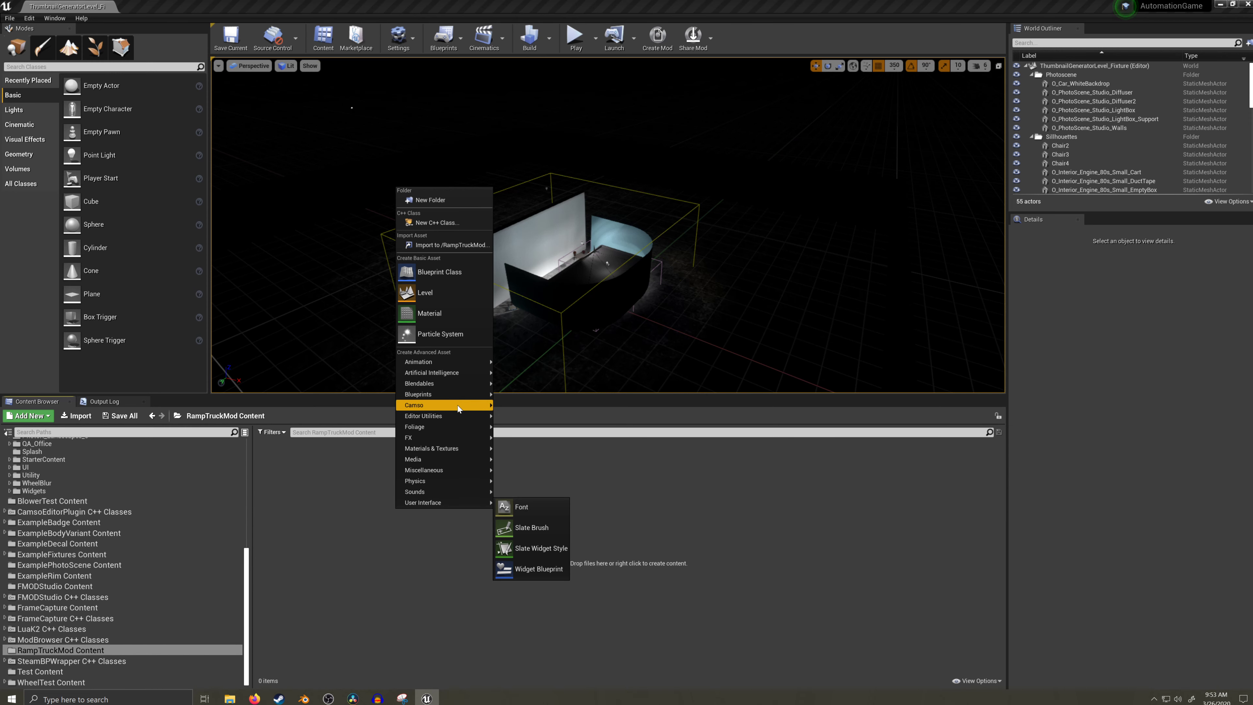
pyautogui.moveTo(453, 408)
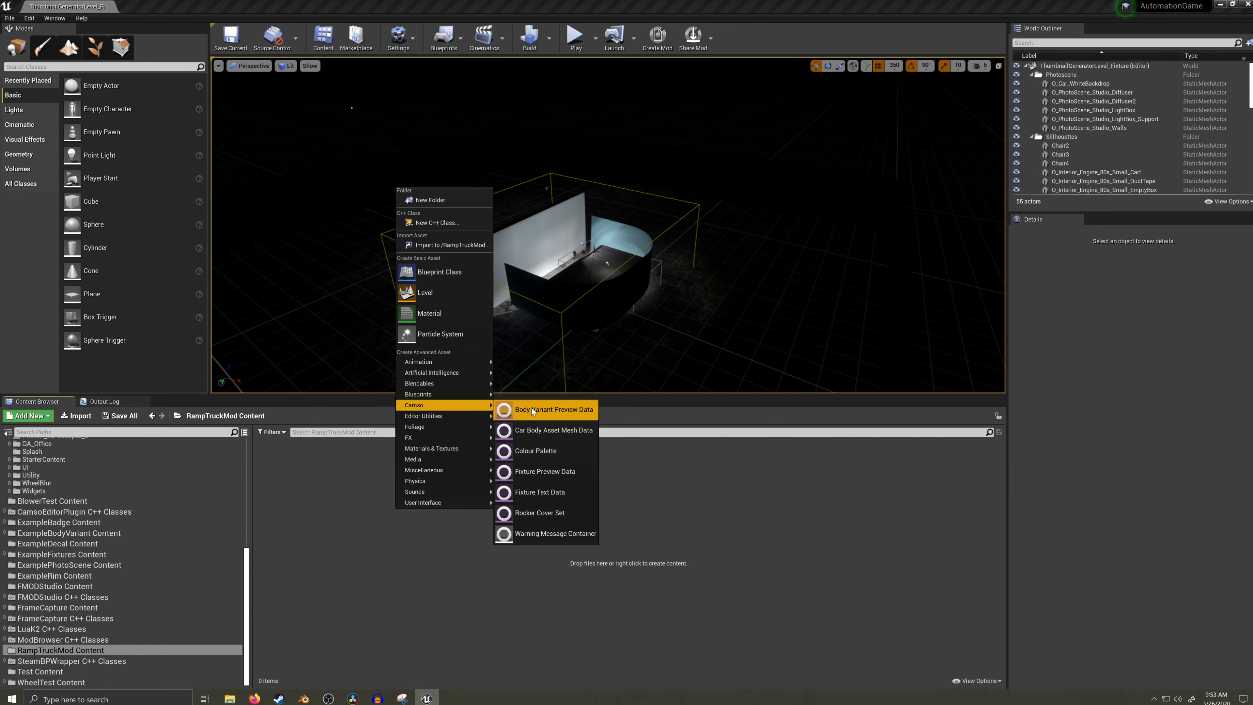
pyautogui.click(547, 415)
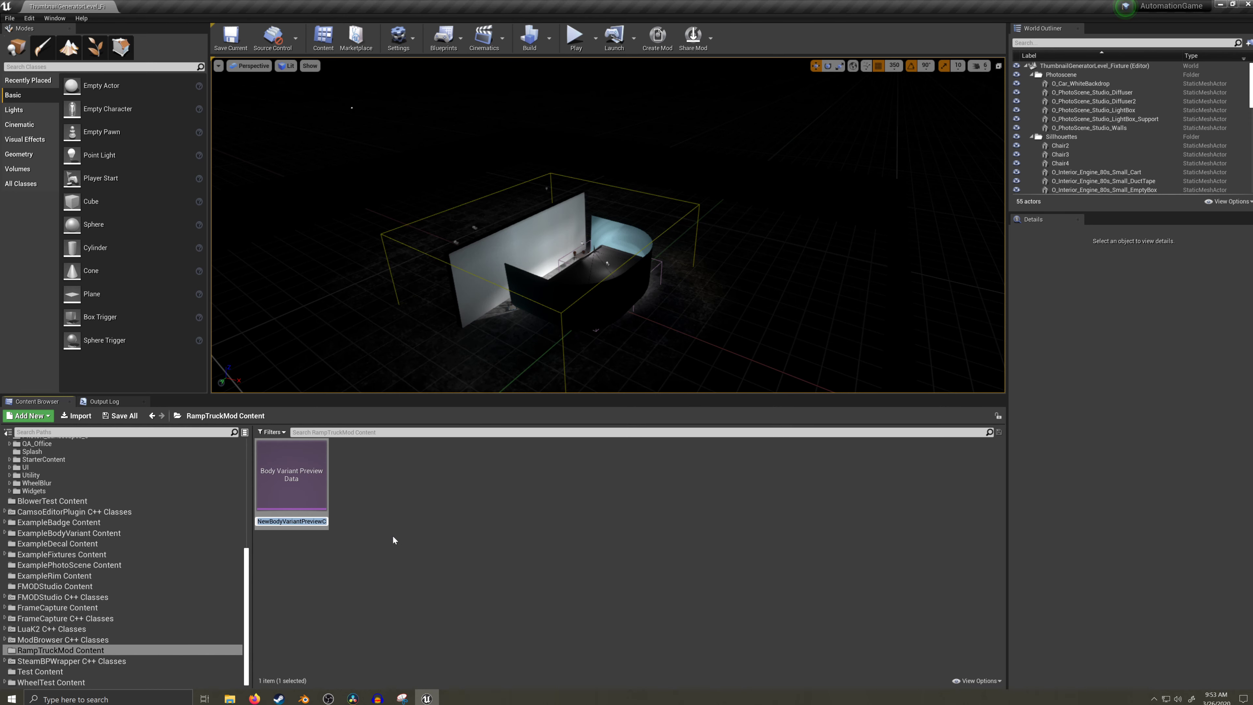
pyautogui.write('78_RampTruck_CPP')
pyautogui.press('Return')
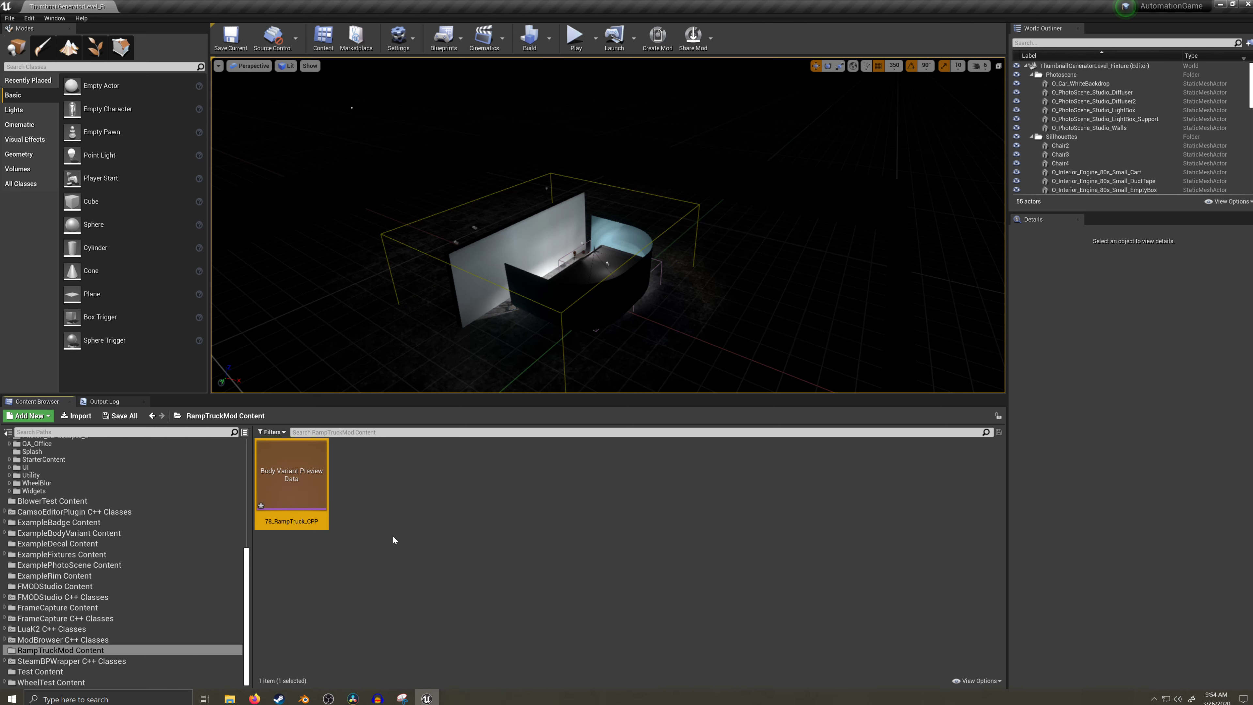
pyautogui.click(79, 416)
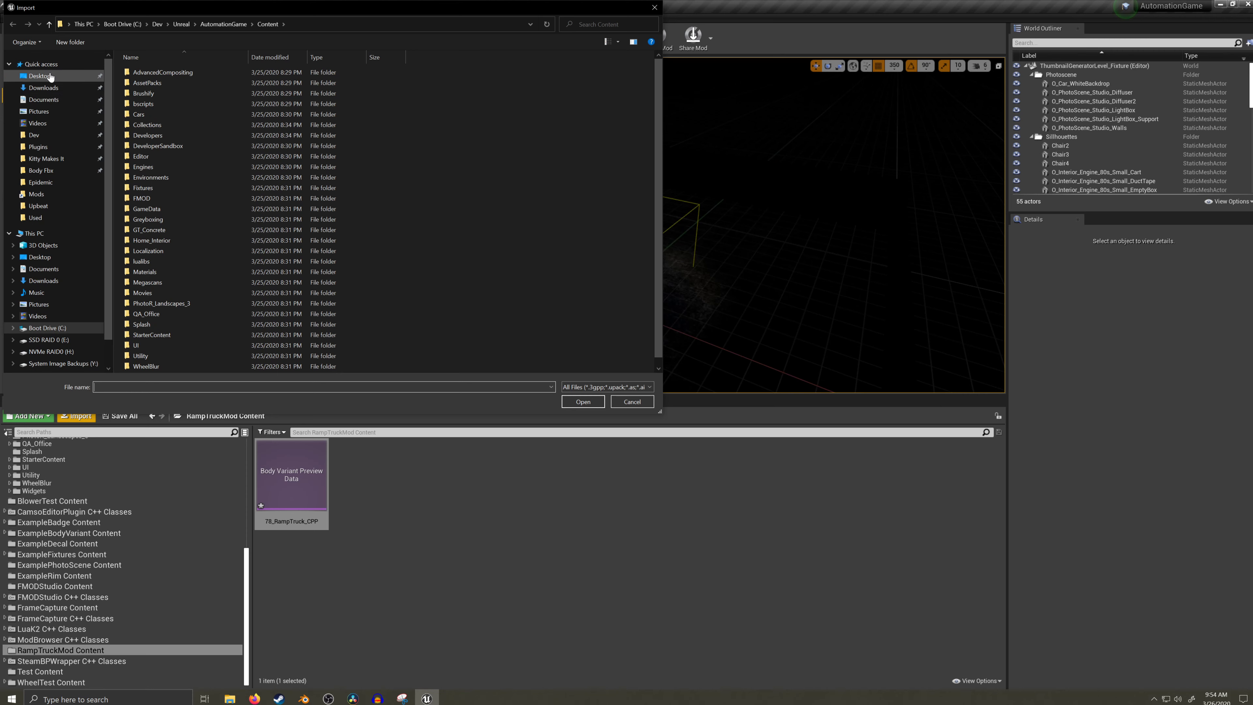
# - Open 78RampTruck.fbx from Desktop\Artwork\BlenderStuff\CarBodies\RampTruck for import
pyautogui.click(40, 76)
pyautogui.doubleClick(148, 158)
pyautogui.doubleClick(155, 85)
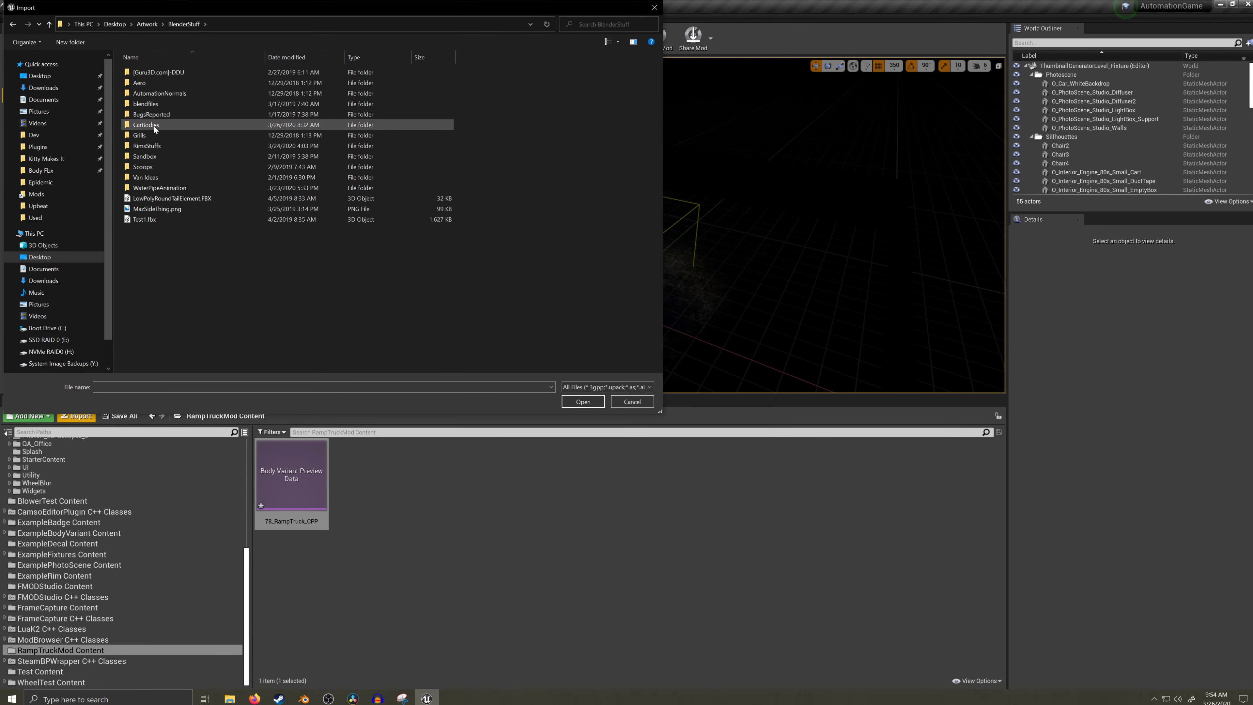
pyautogui.doubleClick(153, 125)
pyautogui.doubleClick(149, 83)
pyautogui.click(153, 72)
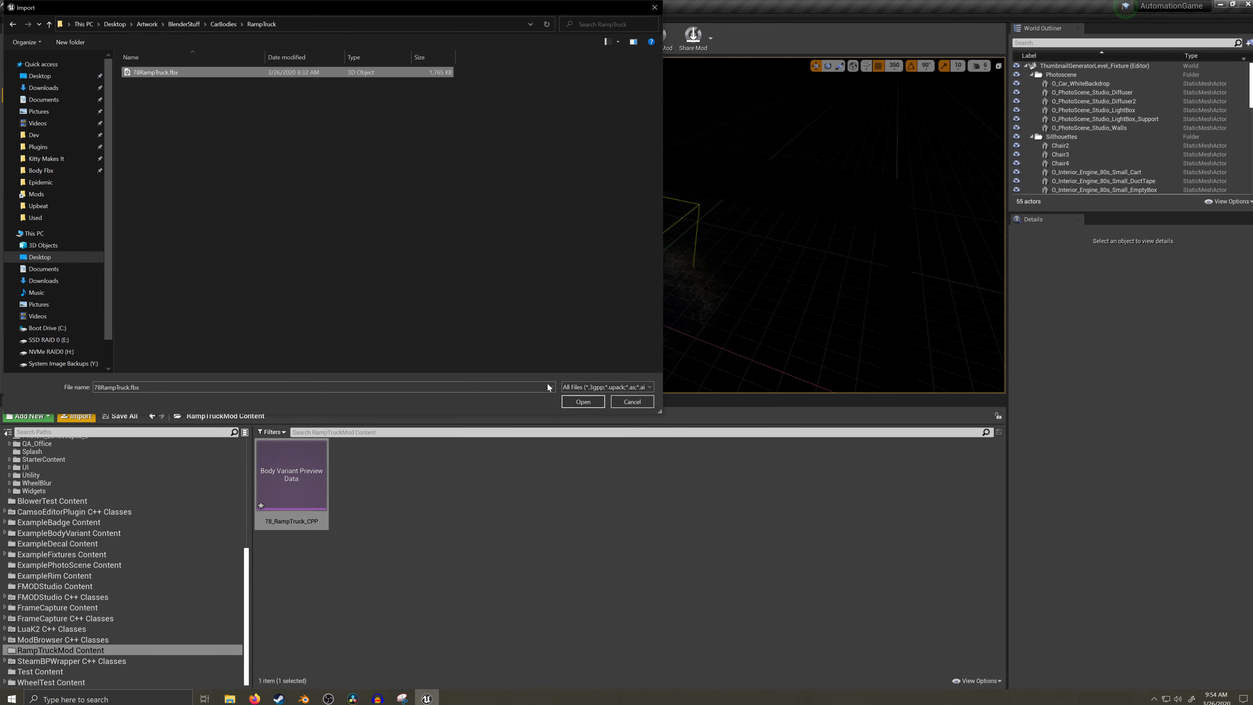
pyautogui.click(584, 402)
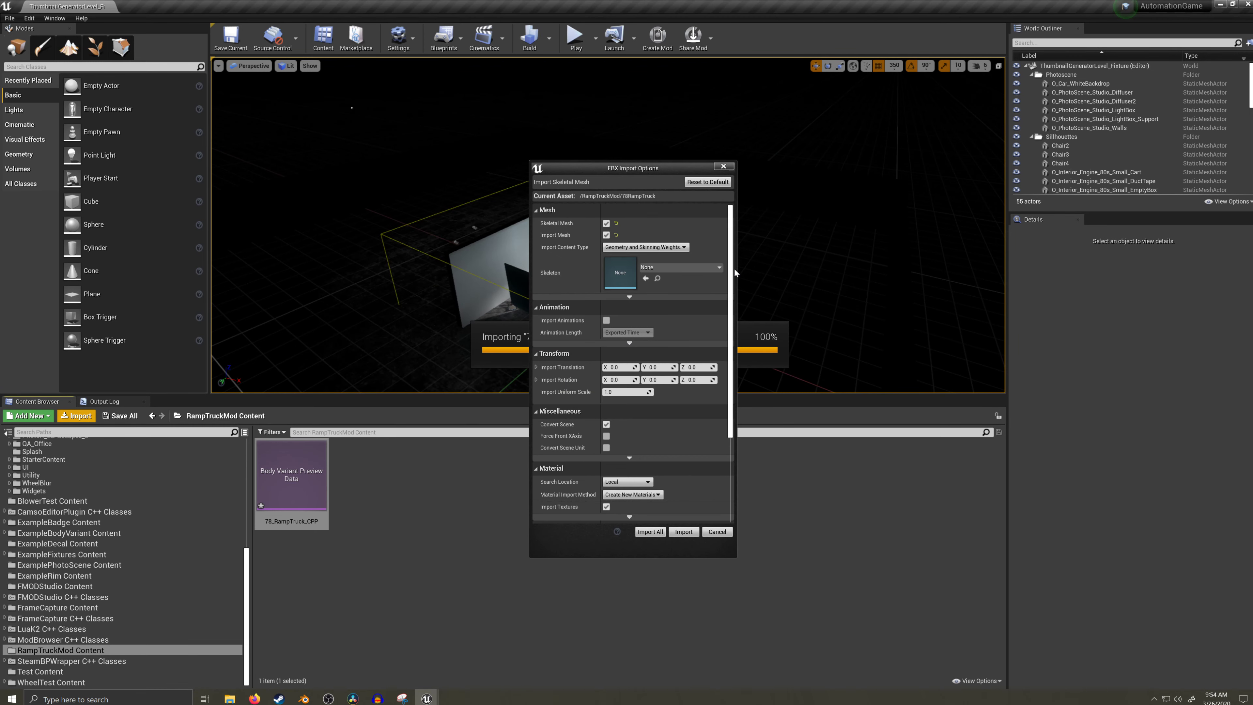
# - Turn off Import Meshes in Bone Hierarchy, enable Import Morph Targets, and import normals and tangents
pyautogui.scroll(-1, 697, 286)
pyautogui.scroll(-1, 697, 283)
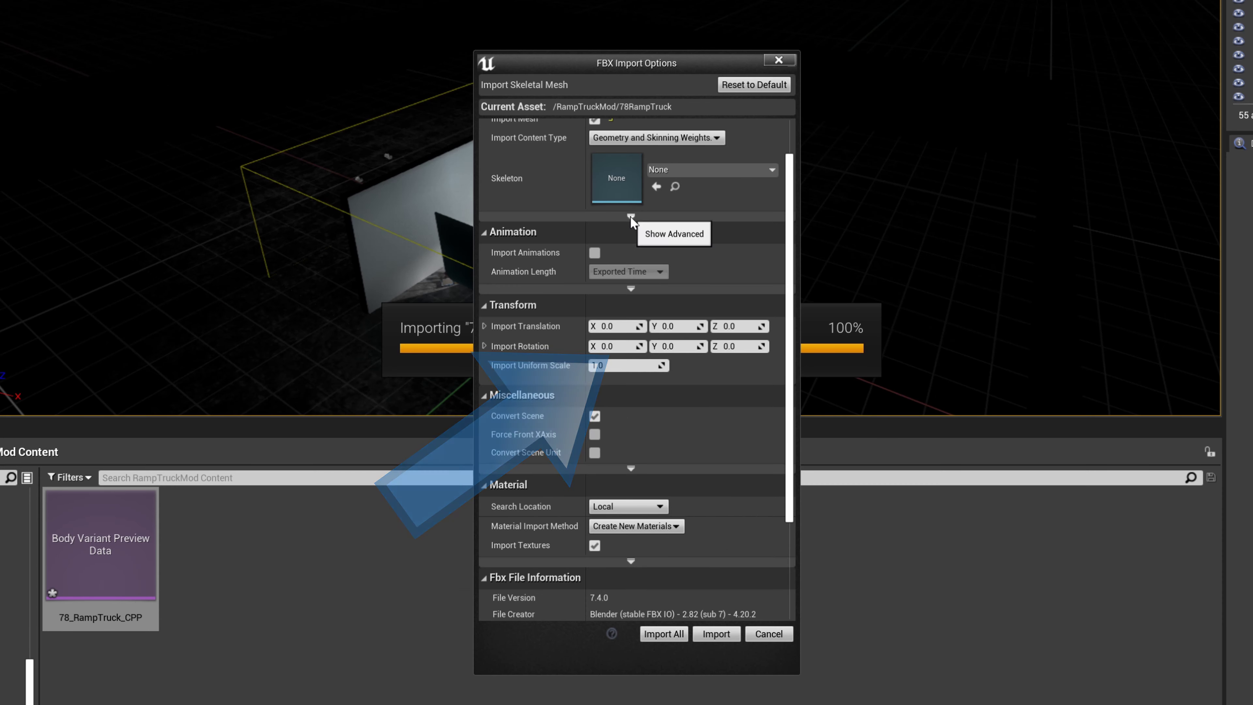
pyautogui.click(621, 351)
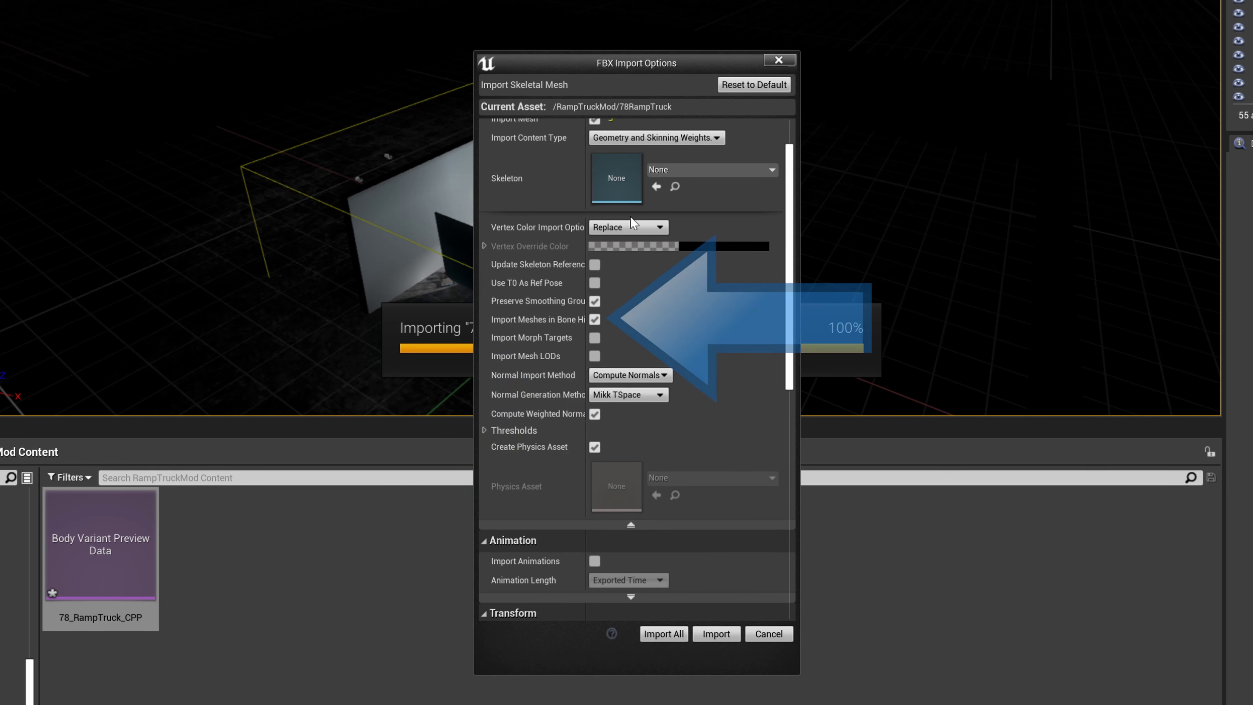
pyautogui.click(595, 320)
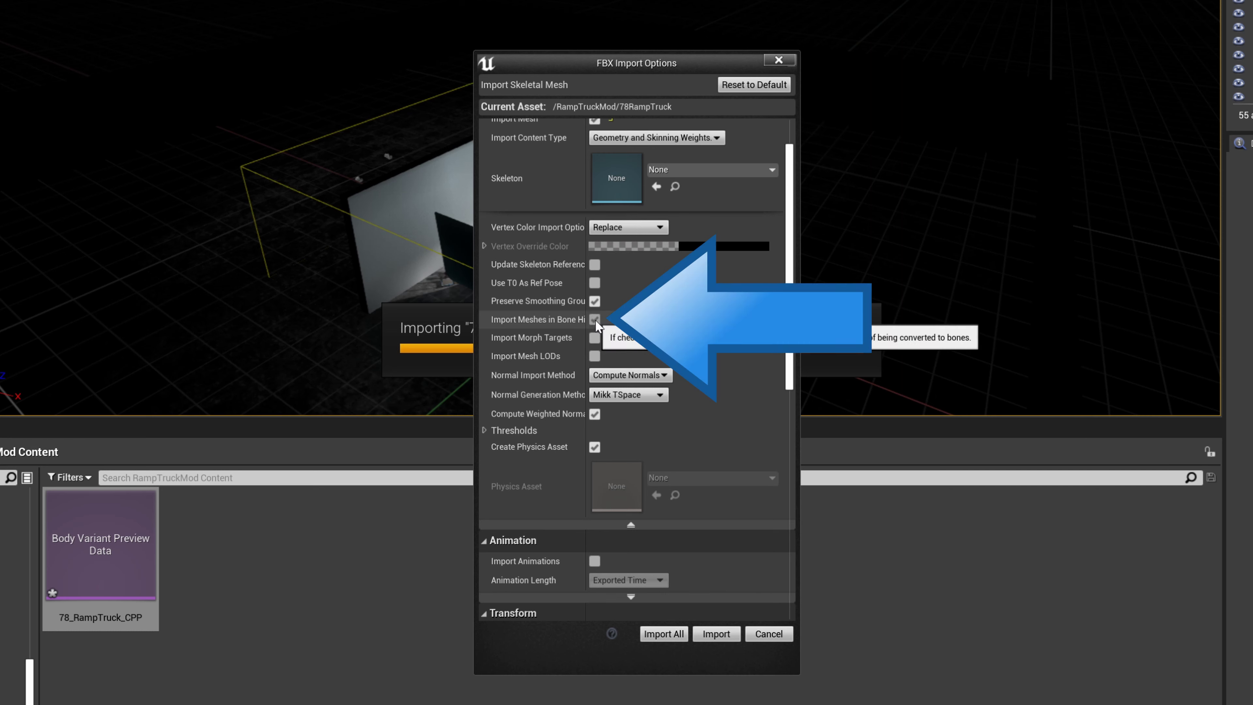
pyautogui.click(594, 338)
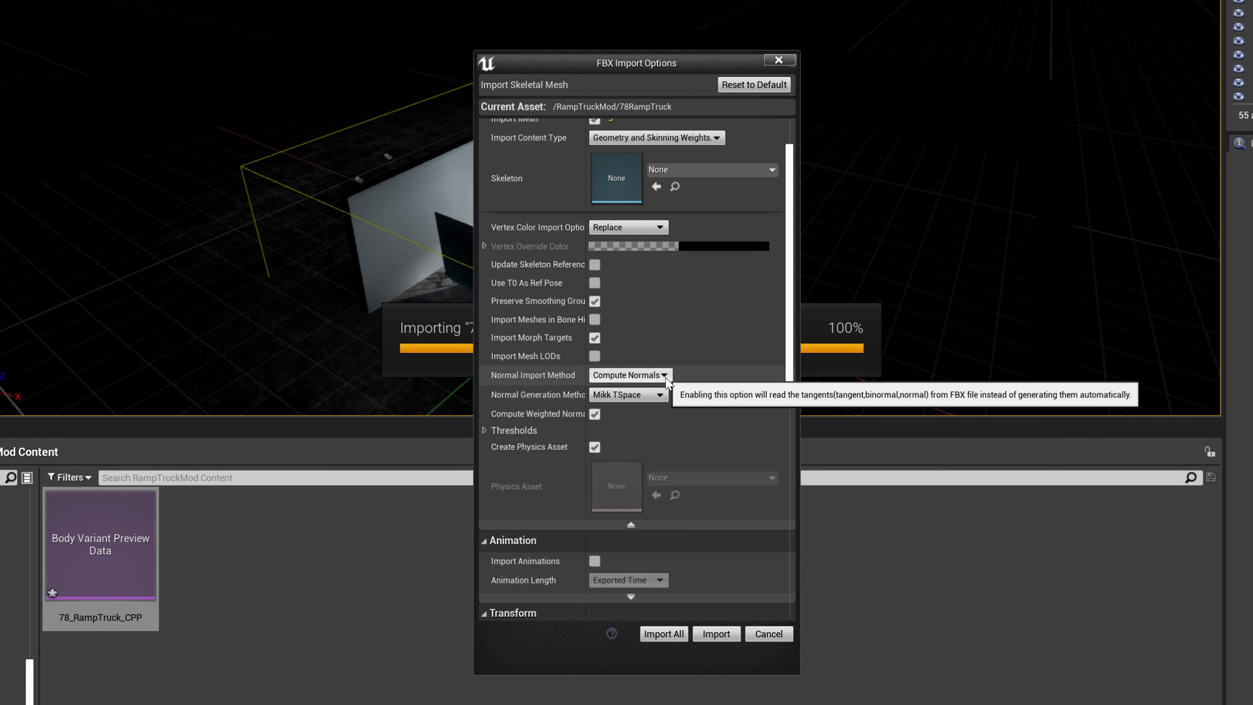
pyautogui.click(665, 377)
pyautogui.click(685, 406)
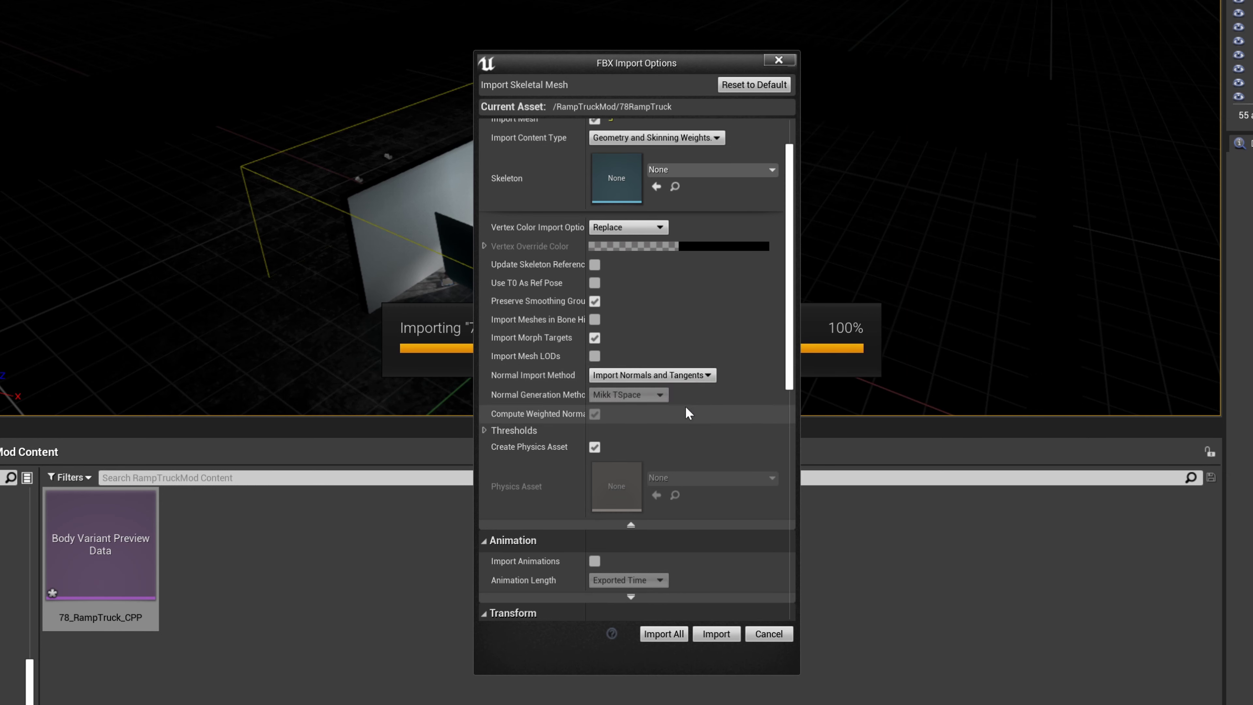
pyautogui.click(630, 524)
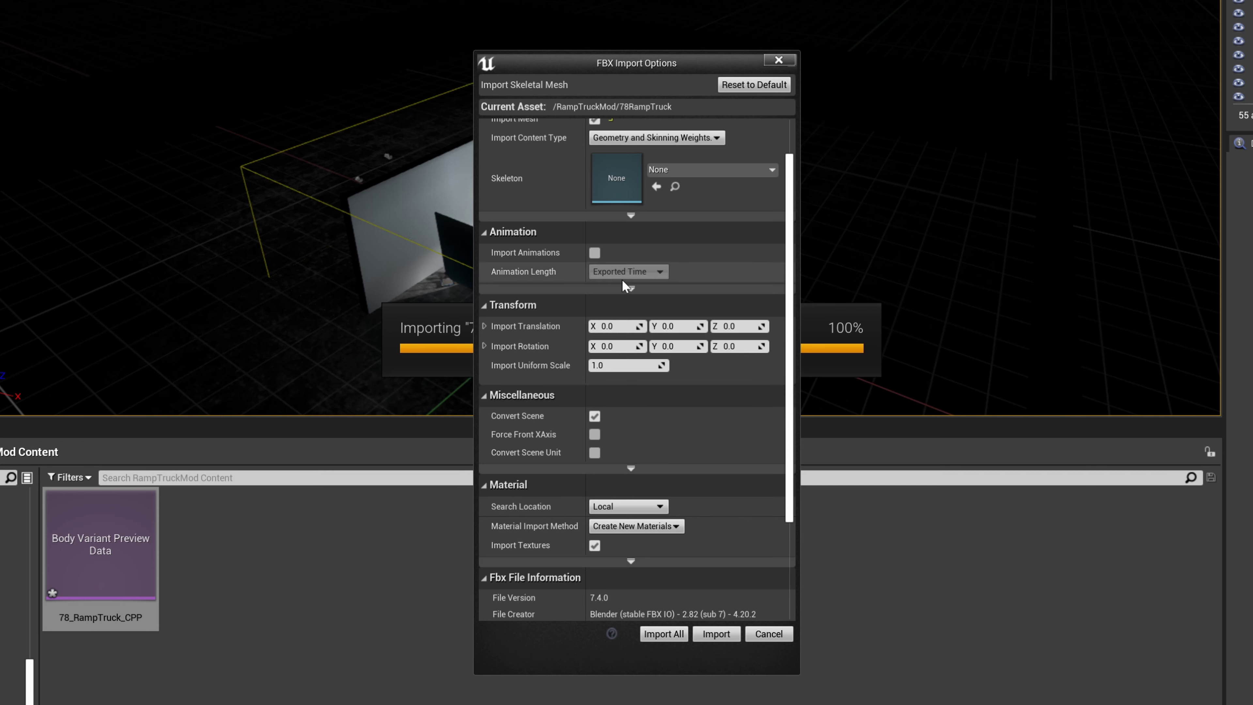
pyautogui.click(631, 289)
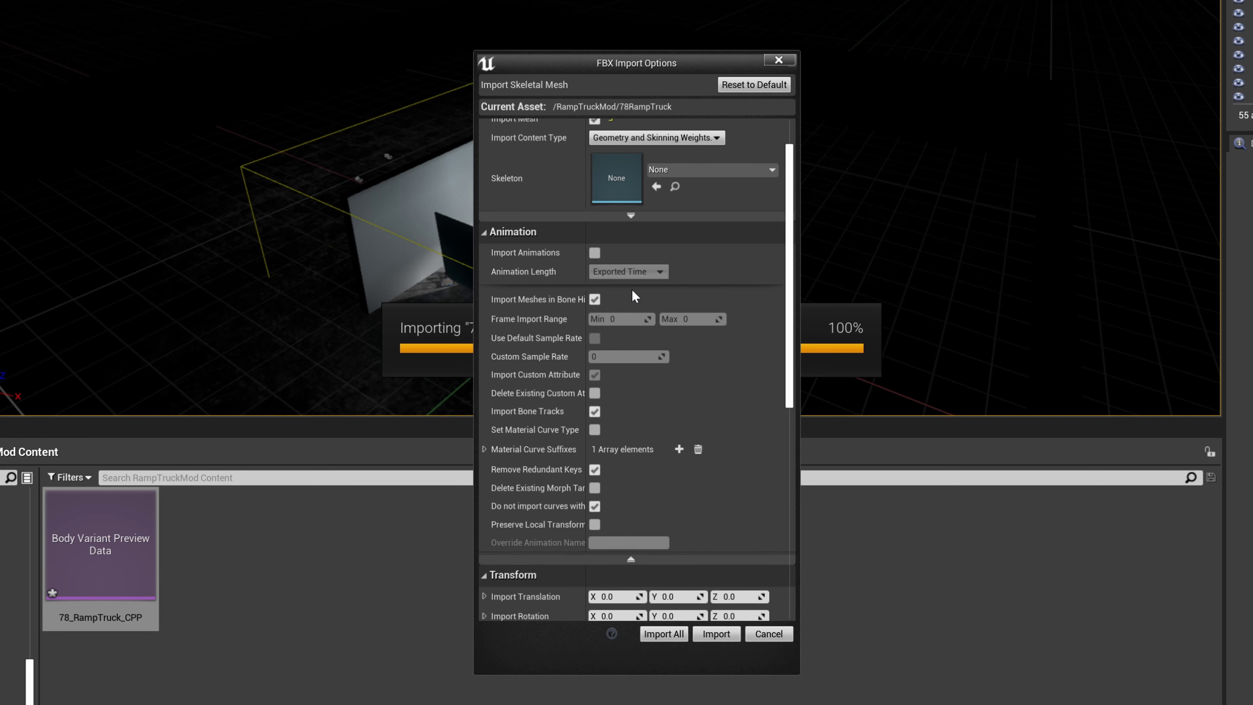
pyautogui.click(595, 300)
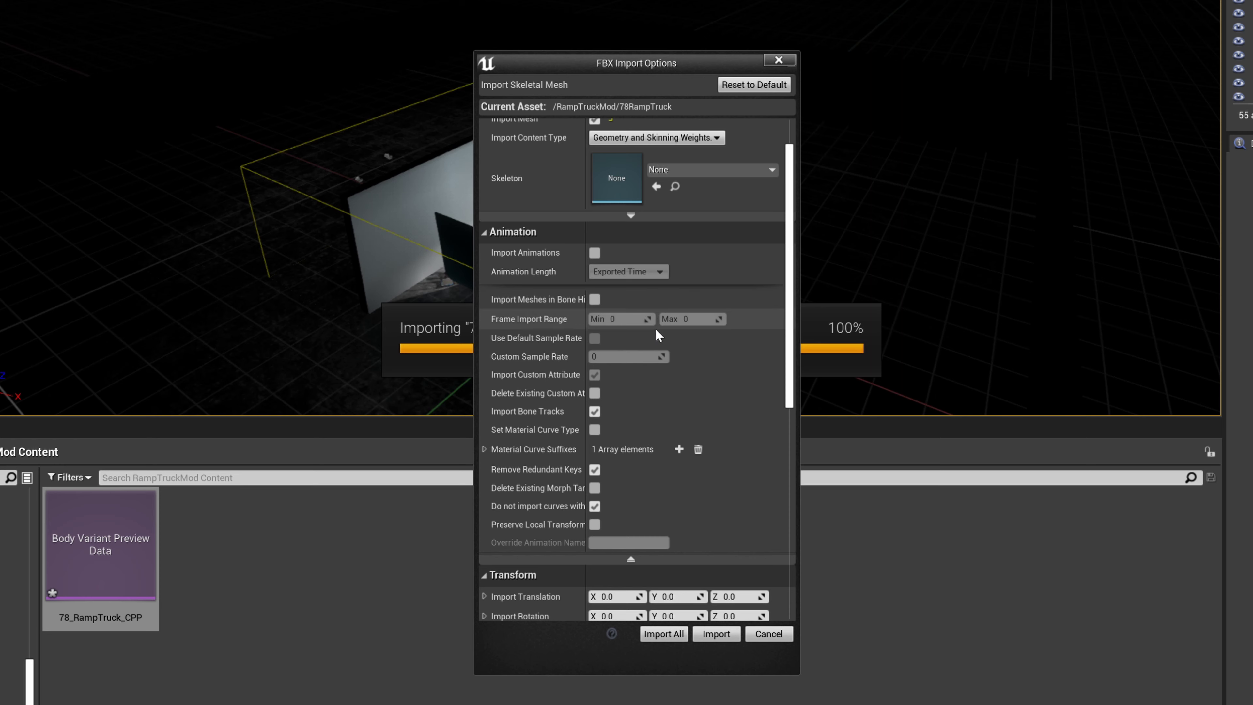
pyautogui.click(631, 560)
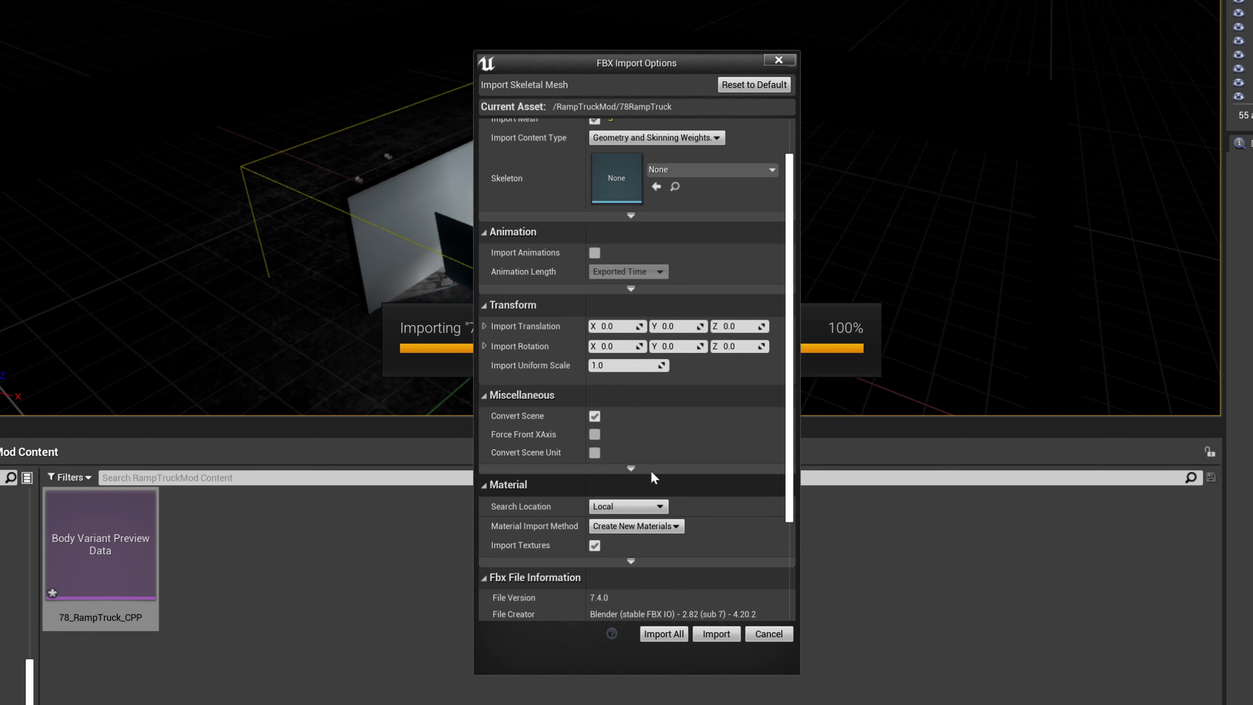
# - Set material Search Location to All Assets and Do Not Create Material, then import
pyautogui.scroll(-1, 660, 423)
pyautogui.scroll(-2, 661, 426)
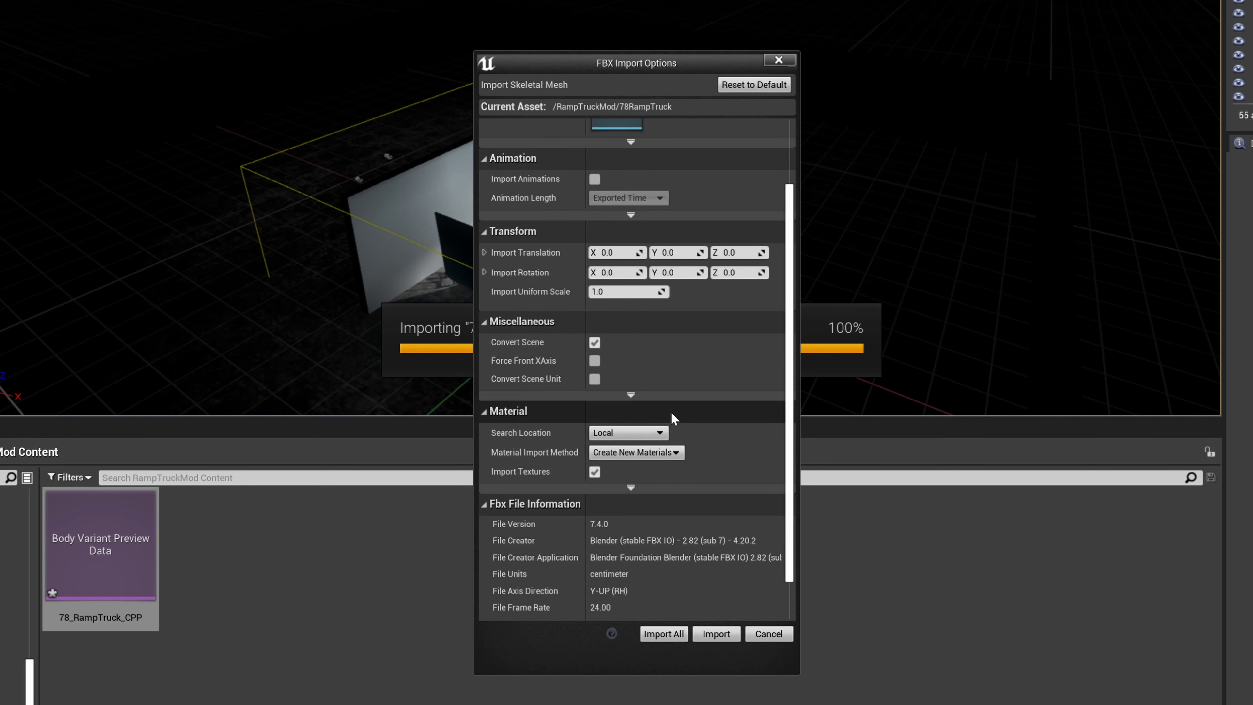
pyautogui.click(660, 434)
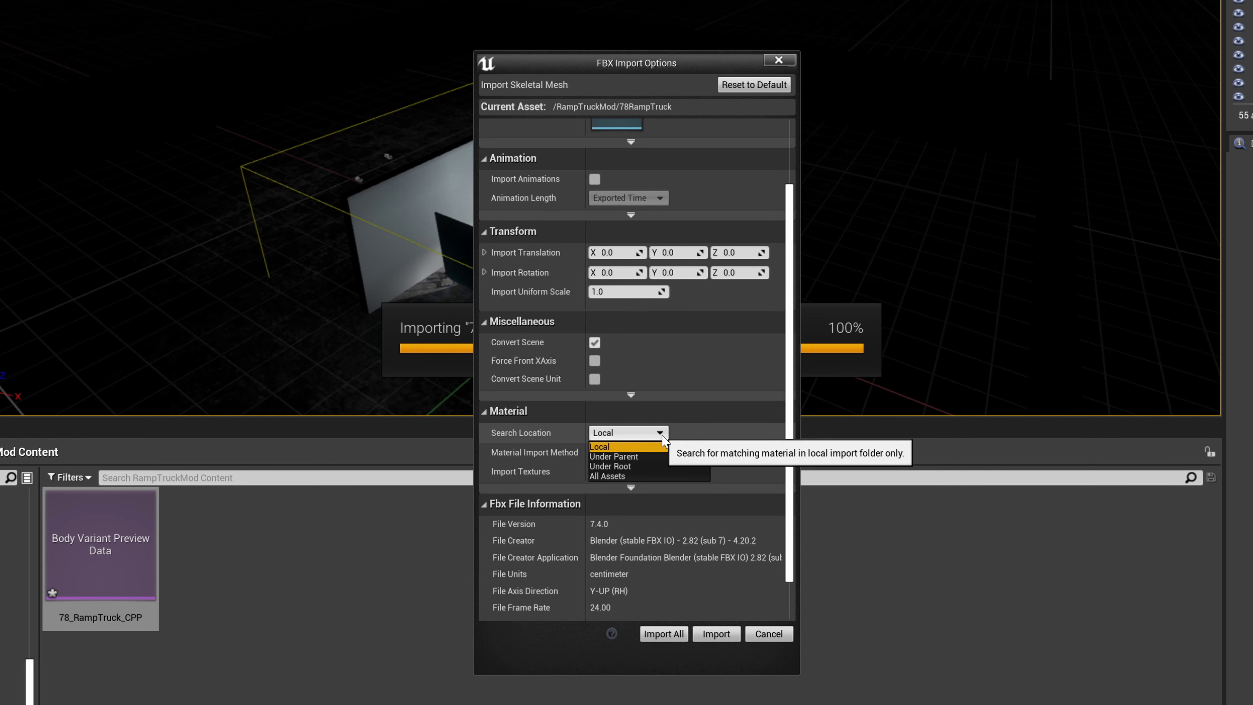
pyautogui.click(622, 476)
pyautogui.scroll(-1, 678, 419)
pyautogui.click(679, 419)
pyautogui.click(667, 458)
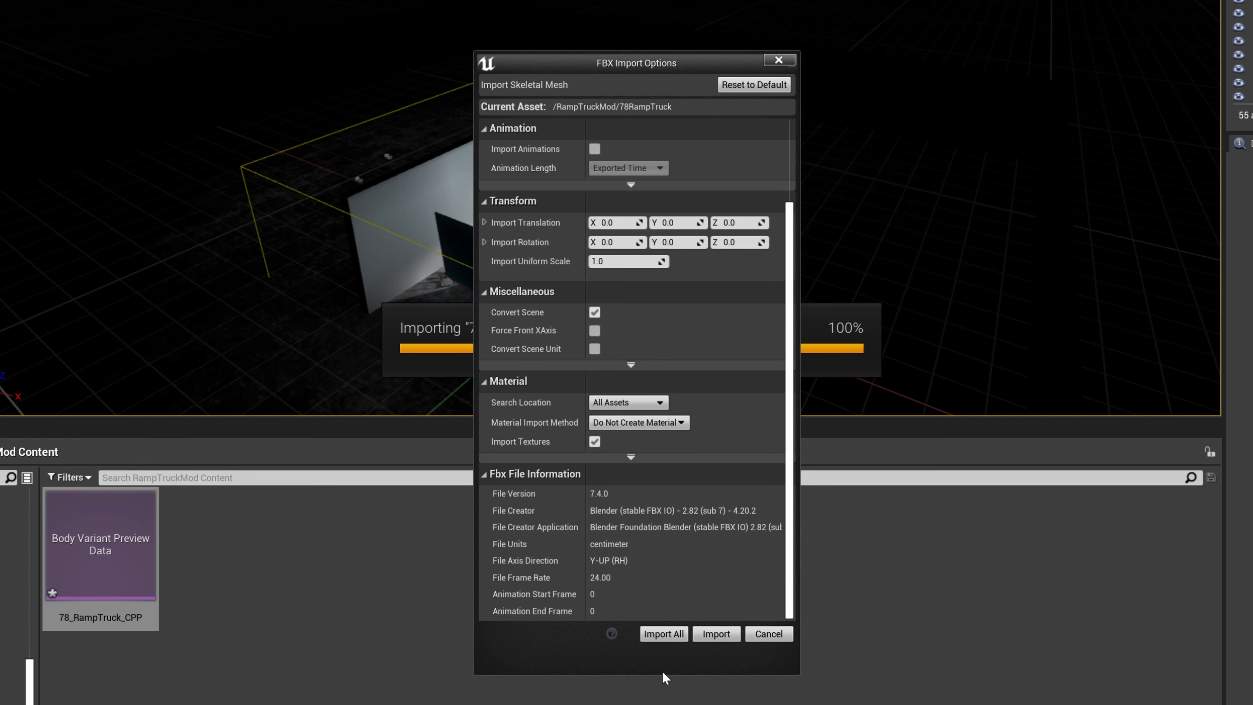
pyautogui.click(720, 634)
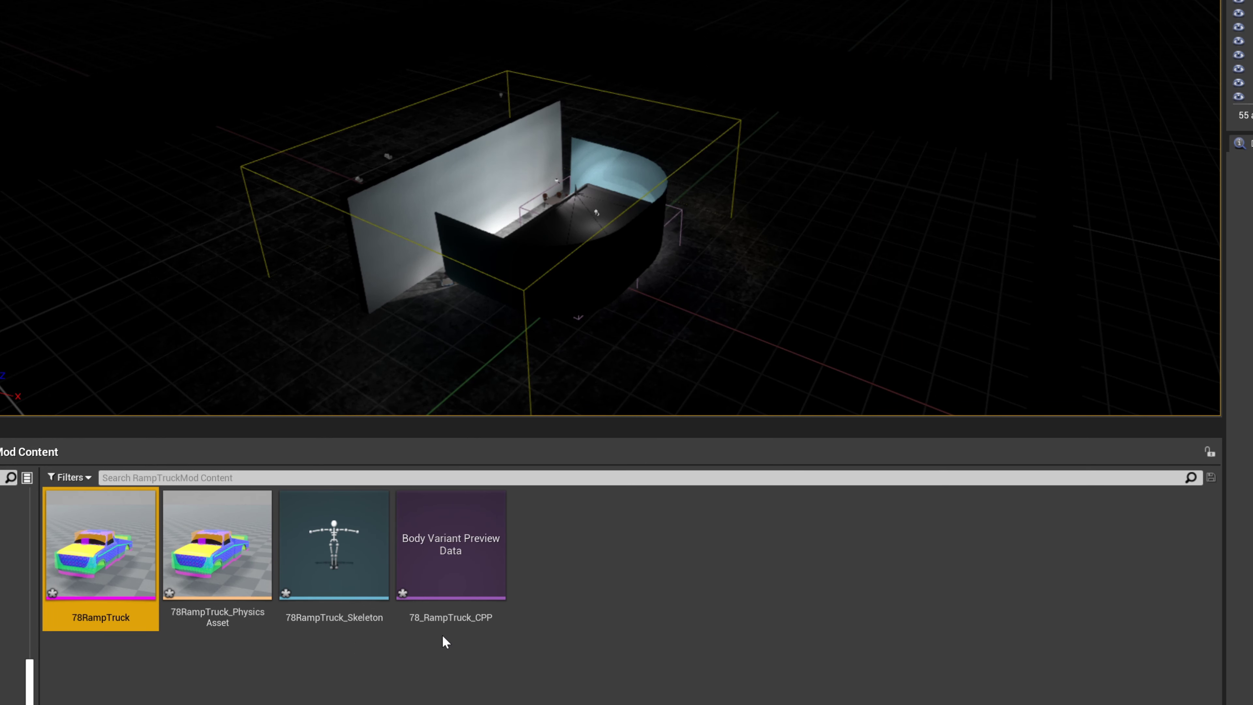
# - Assign the red Windows material to 78RampTruck's Element 5 slot and view the truck's front
pyautogui.moveTo(131, 559)
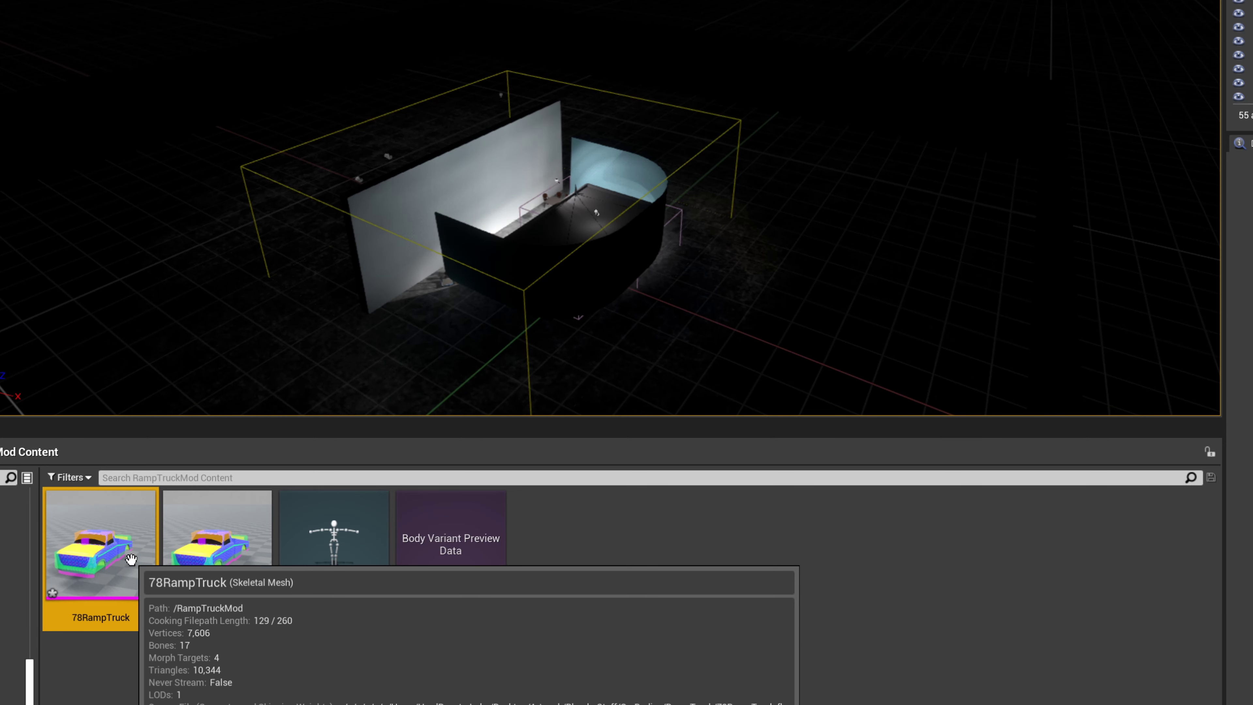
pyautogui.doubleClick(130, 574)
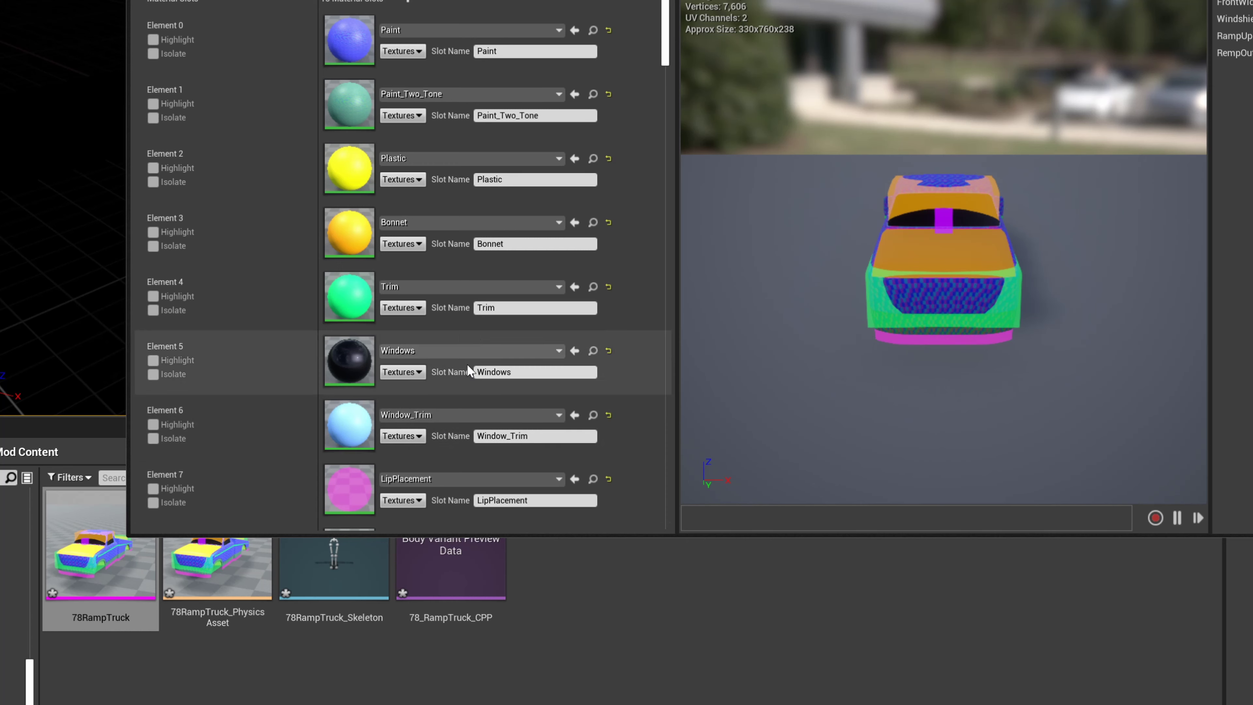
pyautogui.click(466, 351)
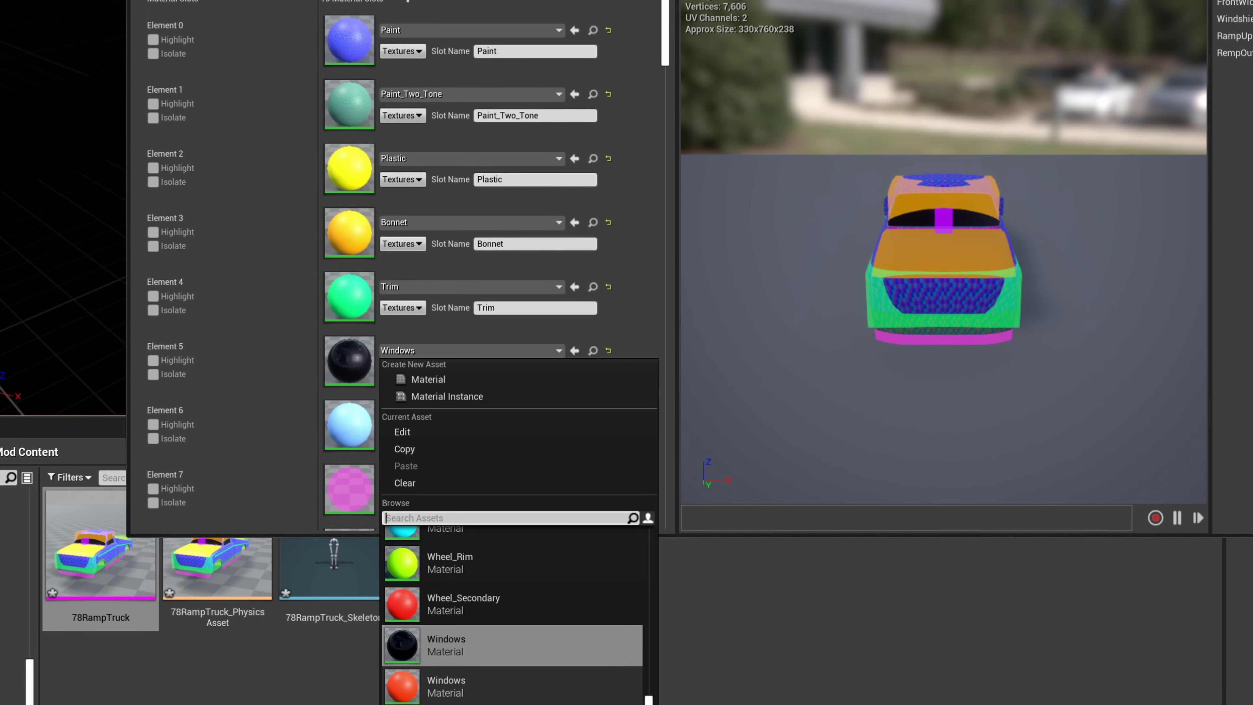
pyautogui.click(402, 689)
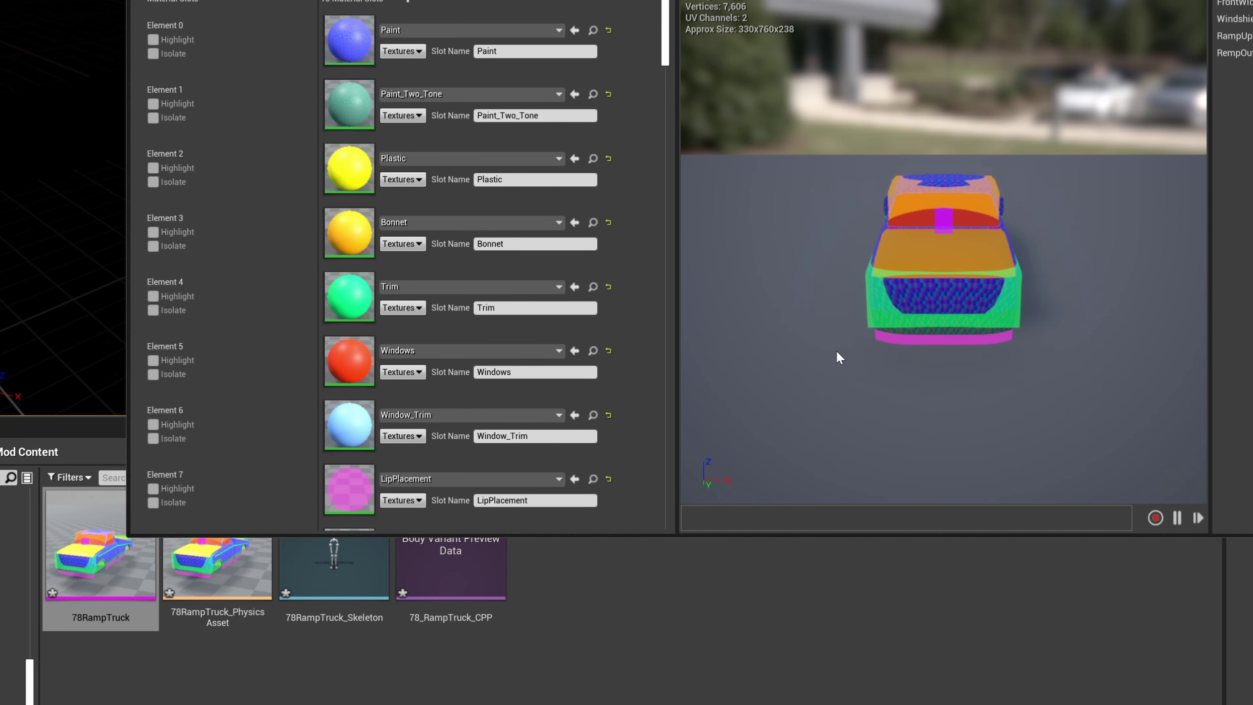
pyautogui.moveTo(838, 357); pyautogui.dragTo(1041, 353)
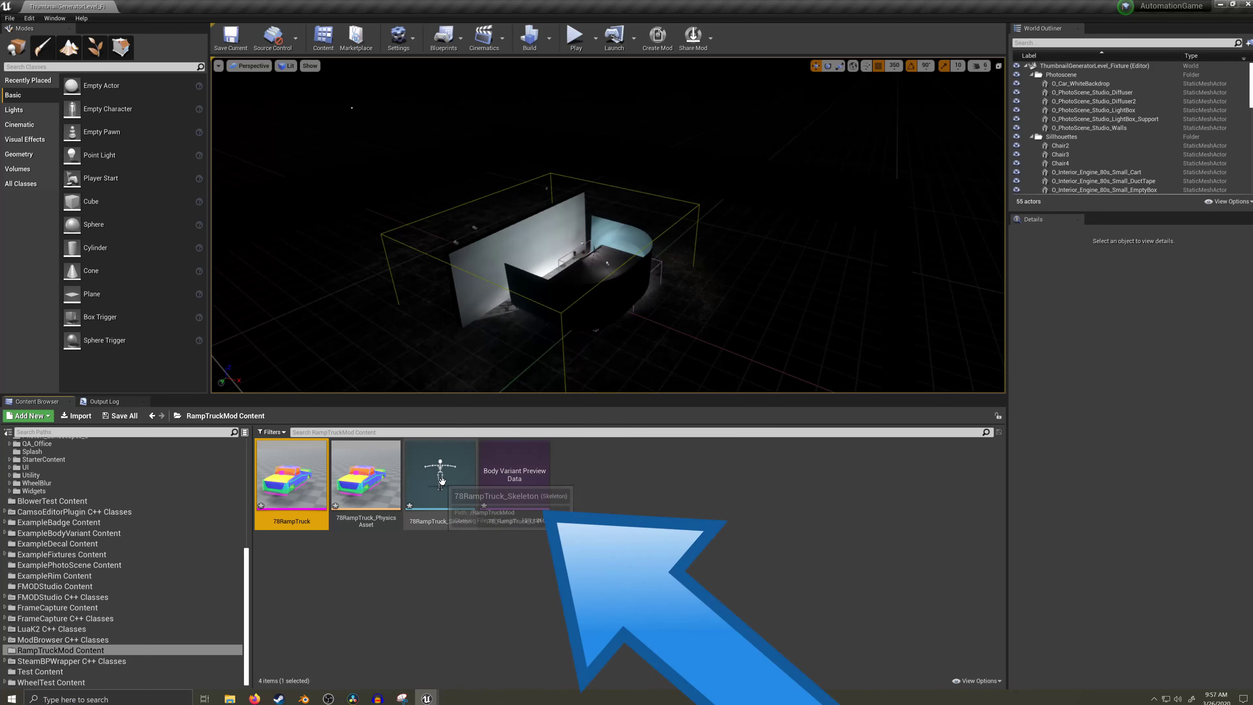
# - Set 78RampTruck as the Skeletal Mesh of the 78_RampTruck_CPP body variant
pyautogui.doubleClick(503, 470)
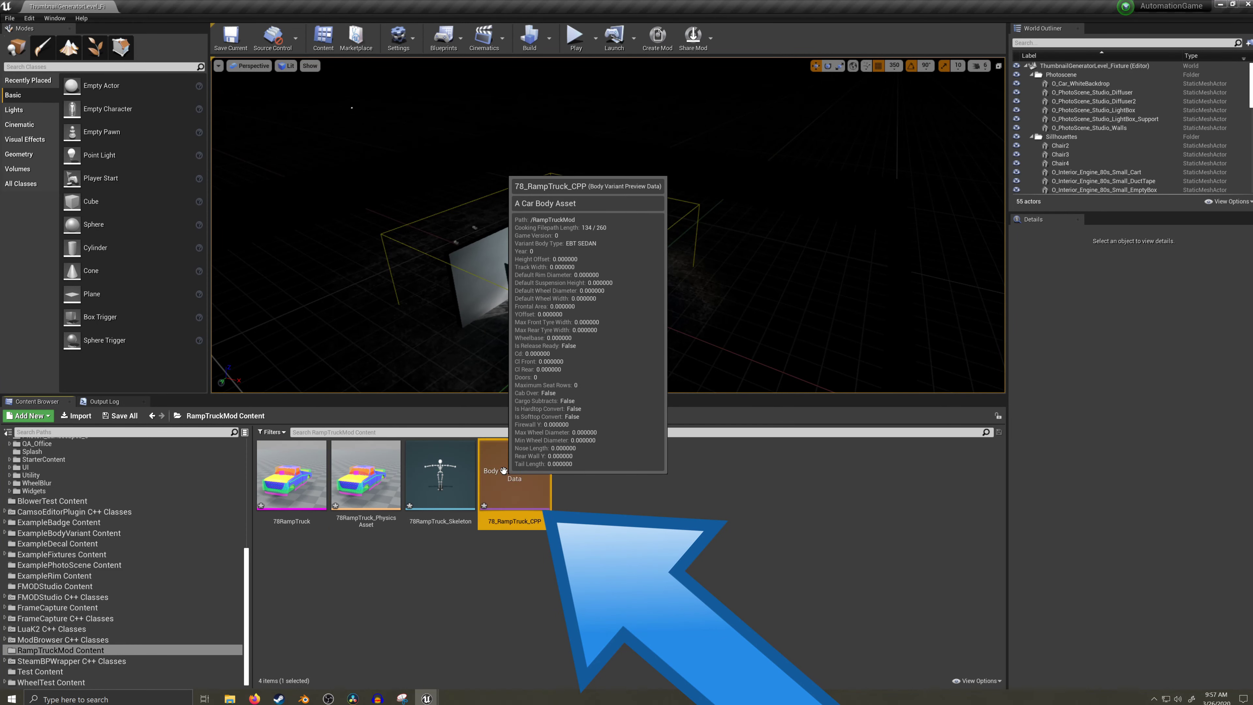
pyautogui.click(291, 486)
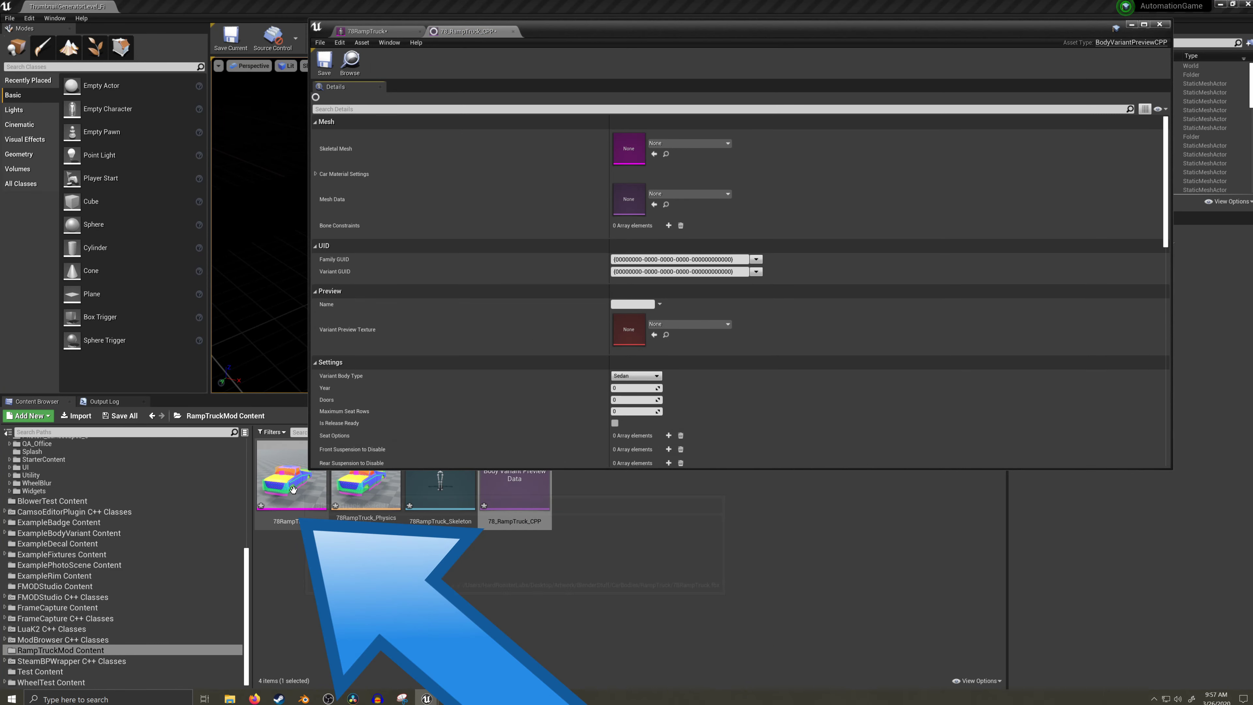
pyautogui.moveTo(291, 486); pyautogui.dragTo(632, 152)
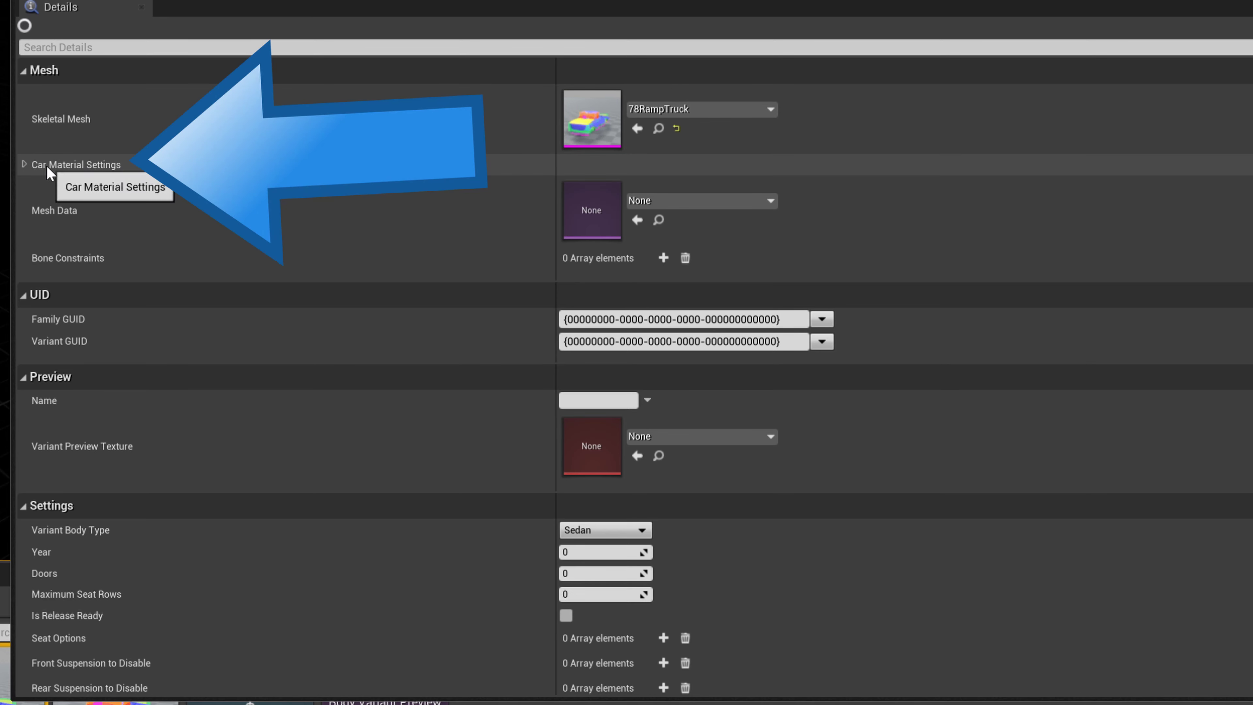
# - Set the Trim material under Car Material Settings to Paint 1
pyautogui.click(23, 165)
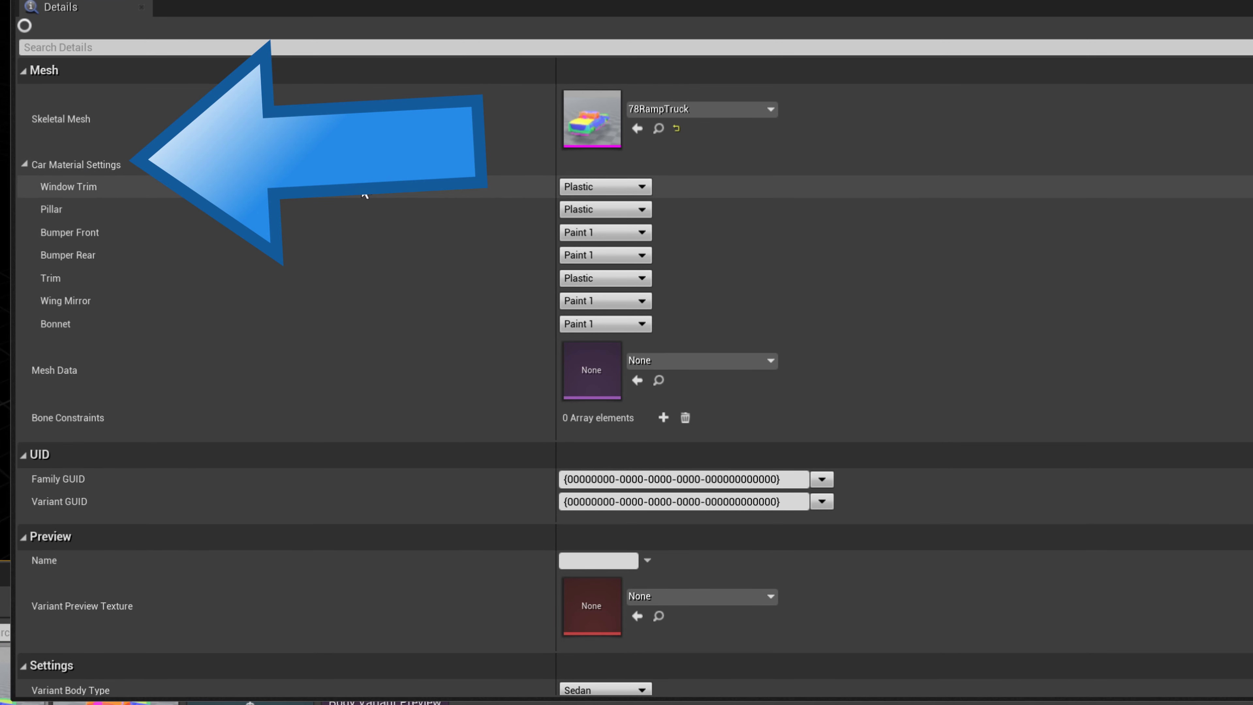
pyautogui.click(643, 279)
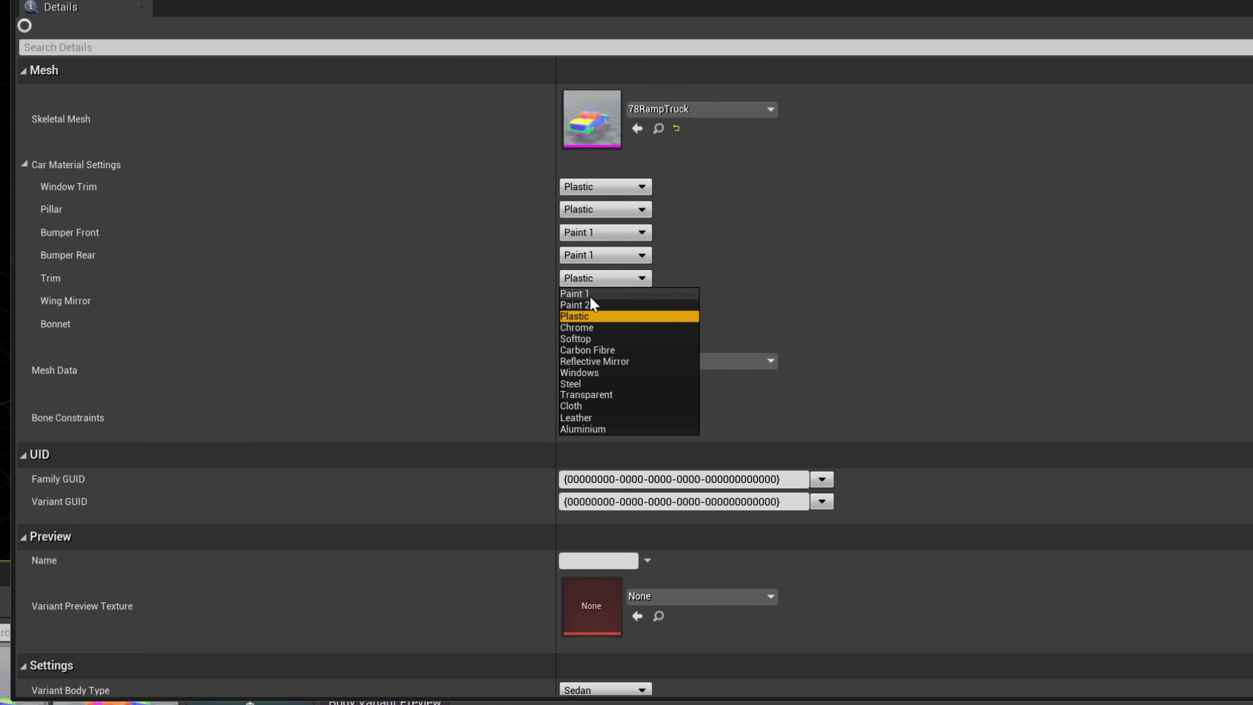
pyautogui.click(577, 294)
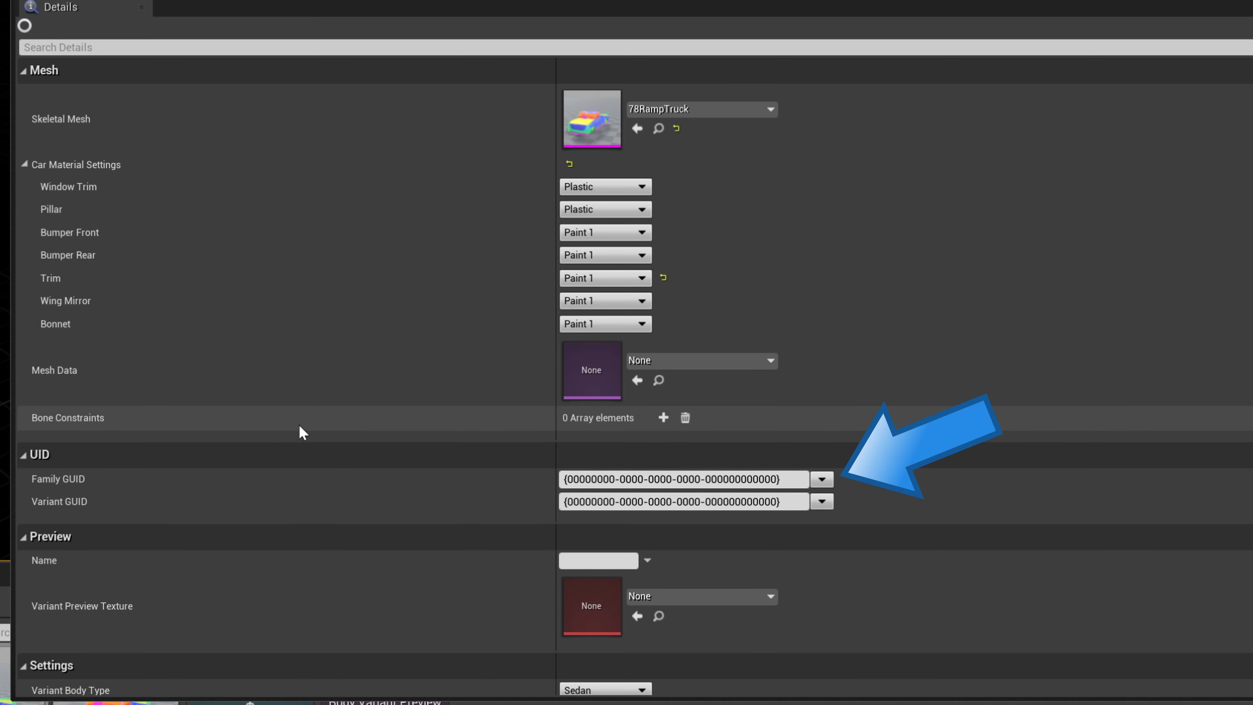
# - Generate new Family and Variant GUIDs for the body variant
pyautogui.click(822, 478)
pyautogui.click(837, 497)
pyautogui.click(822, 501)
pyautogui.click(836, 520)
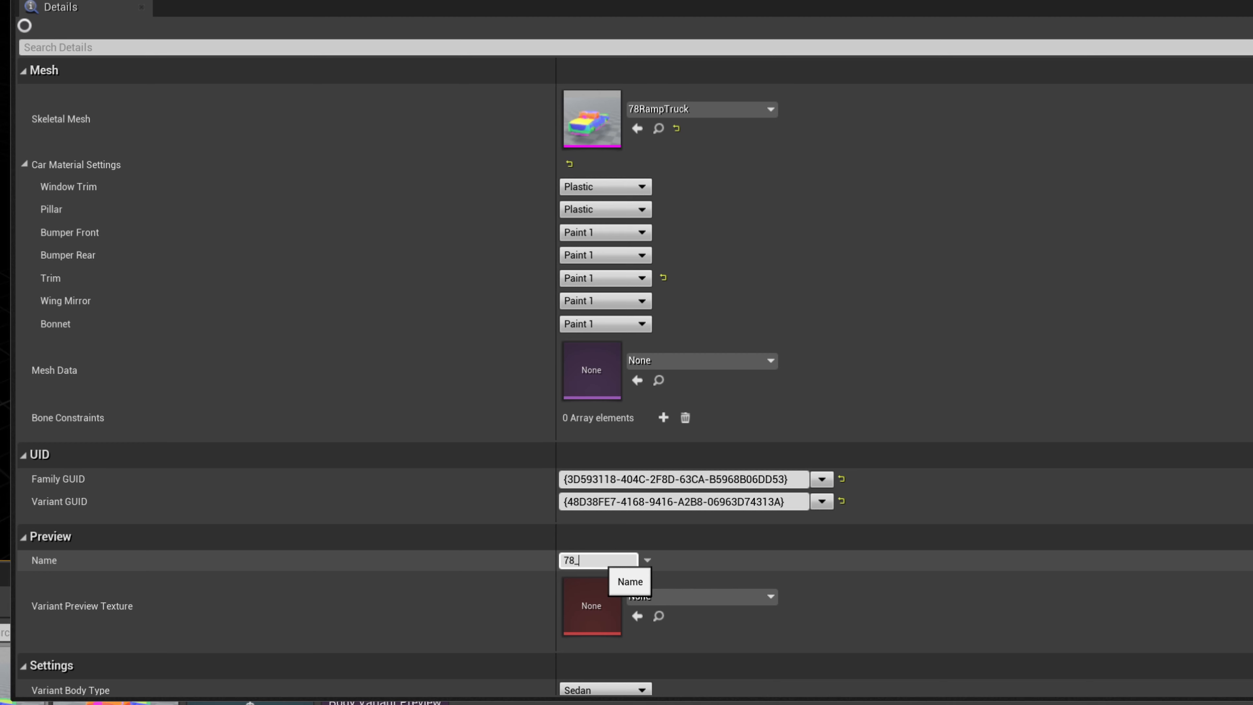
# - Set the Preview Name to 78_RampTruck
pyautogui.write('RampTruck')
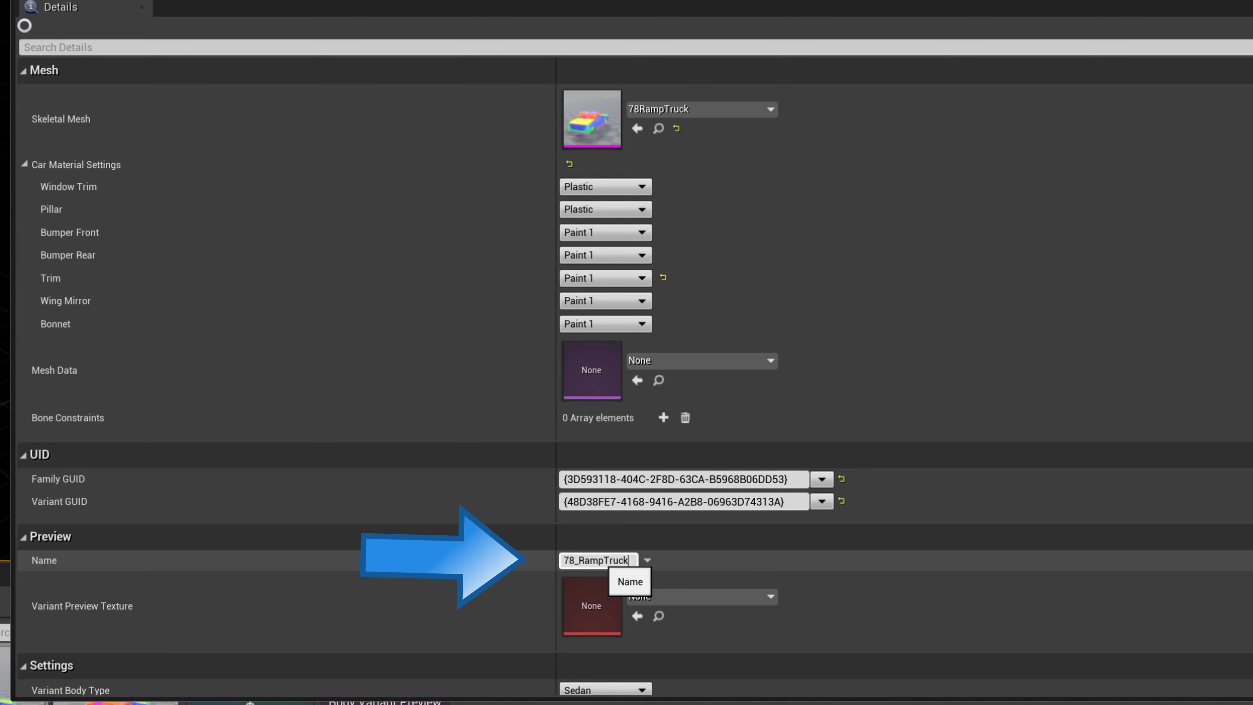
pyautogui.click(714, 560)
pyautogui.scroll(-3, 714, 559)
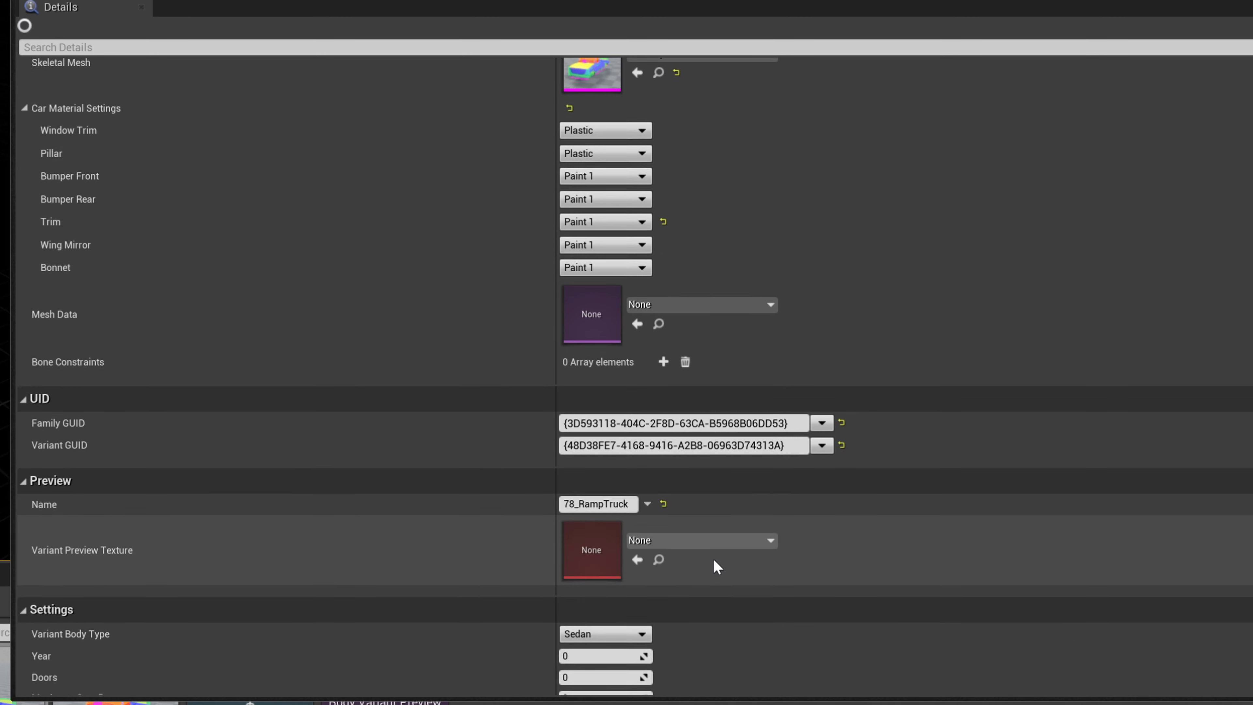
pyautogui.scroll(-8, 708, 553)
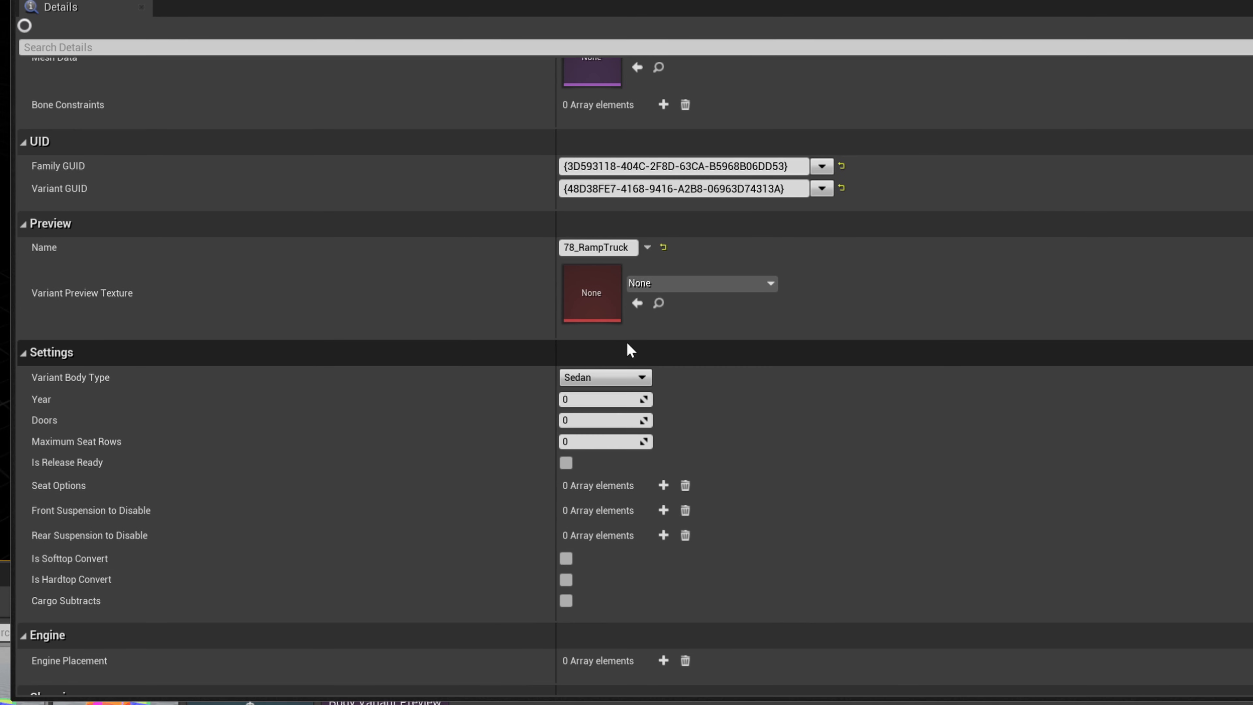
# - Make the variant a release-ready 1978 Truck with 2 doors and 1 max seat row
pyautogui.click(642, 378)
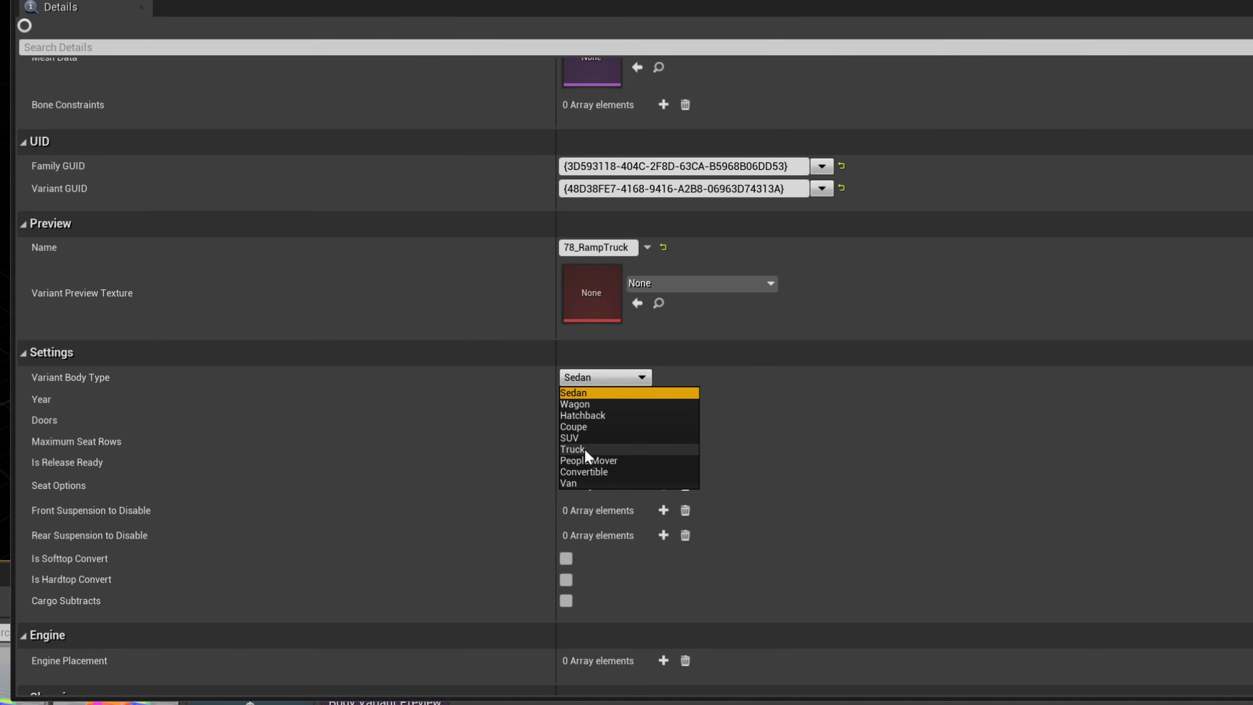
pyautogui.click(421, 422)
pyautogui.click(589, 398)
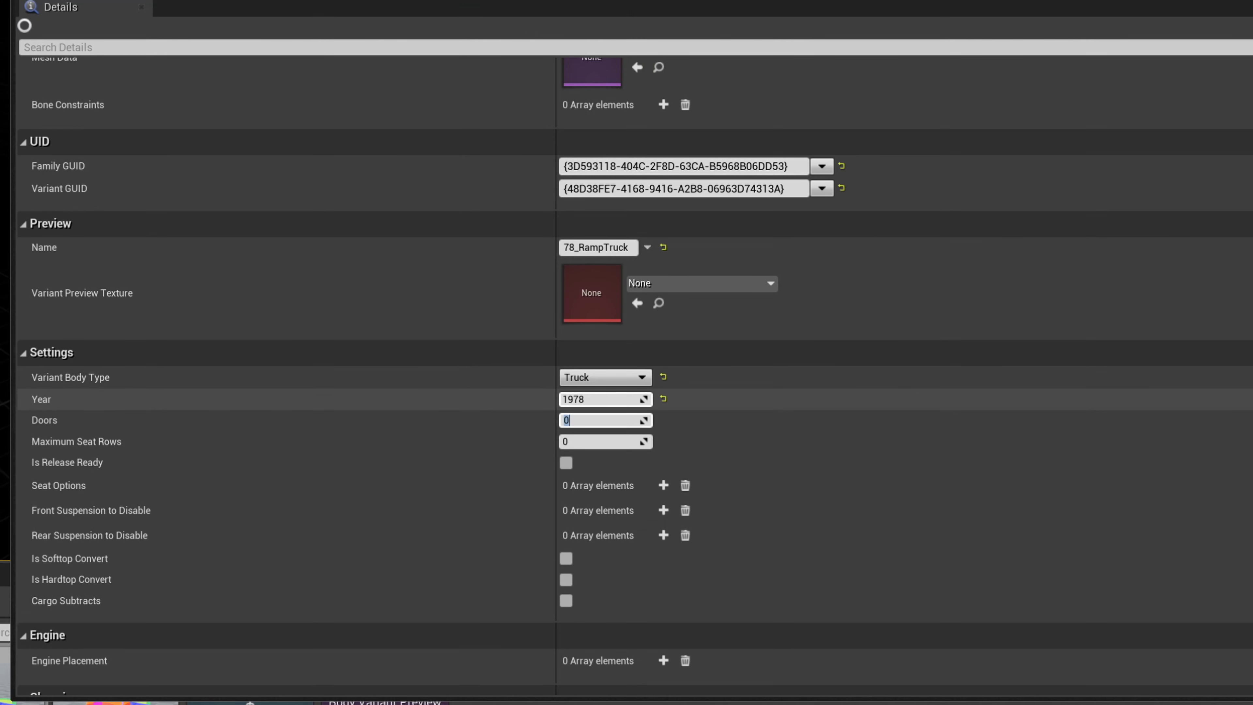
pyautogui.write('2')
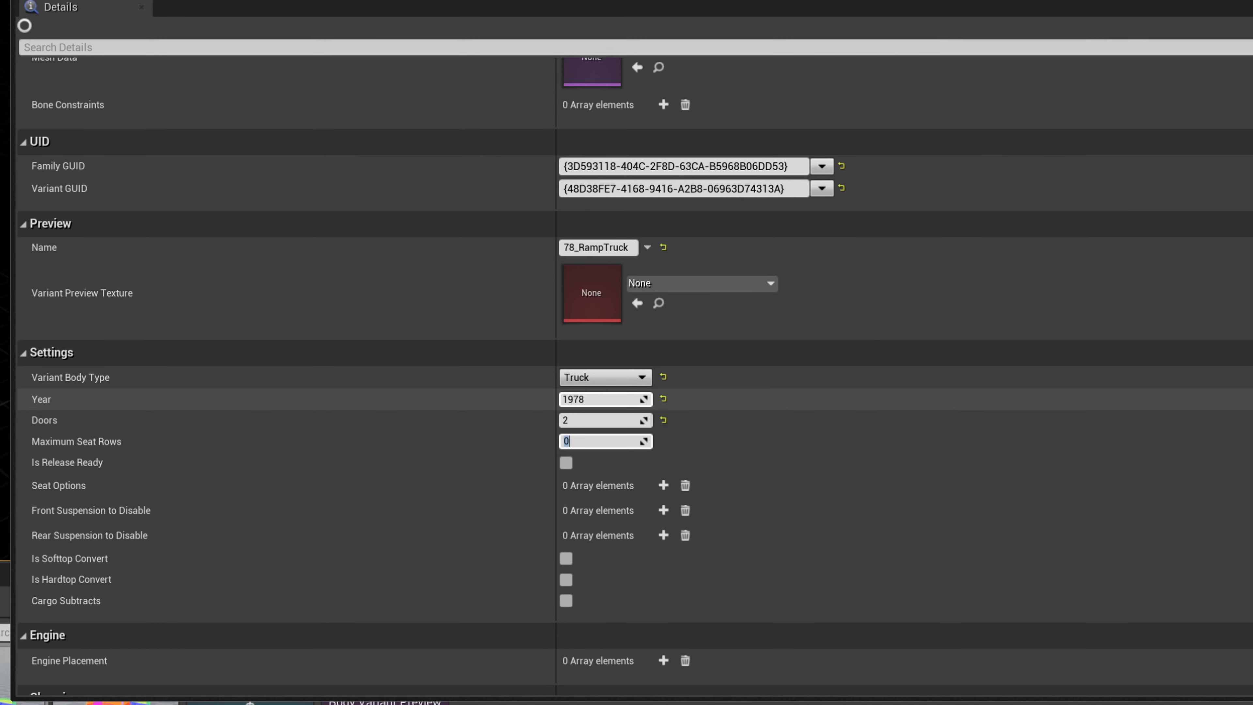
pyautogui.write('1')
pyautogui.click(566, 461)
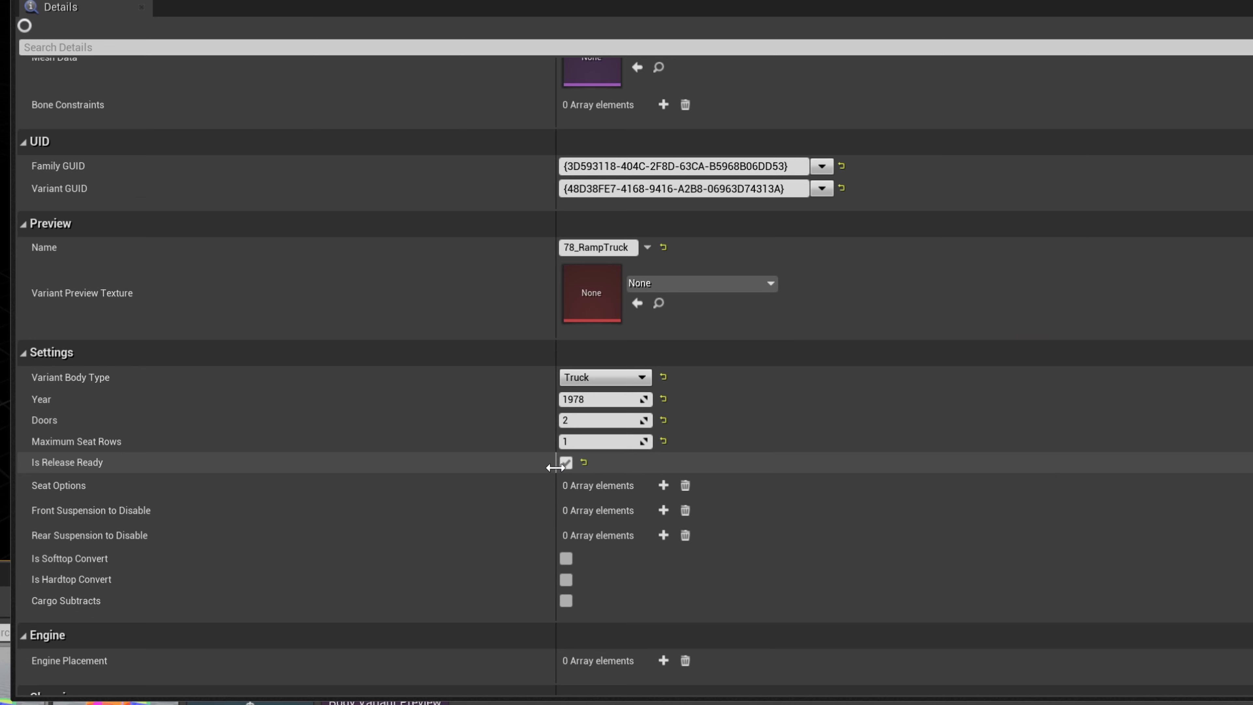
# - Add a Seat Options element with value 2
pyautogui.scroll(-3, 750, 463)
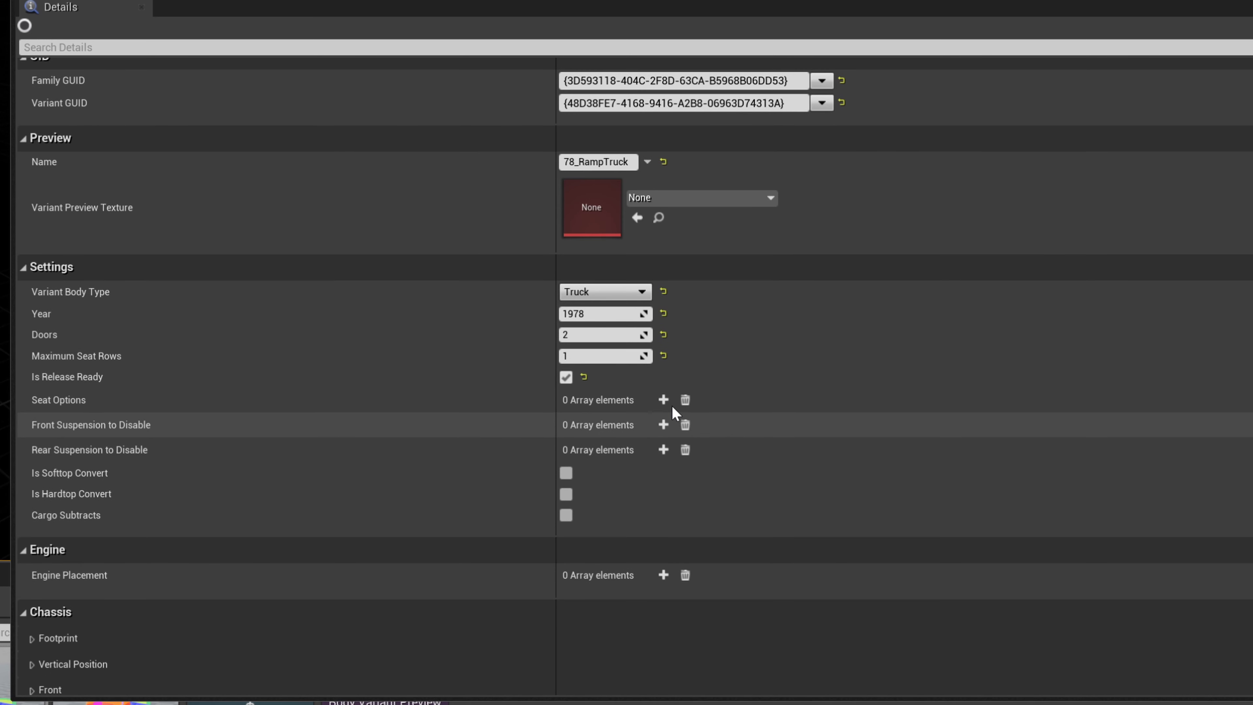
pyautogui.click(663, 399)
pyautogui.click(589, 423)
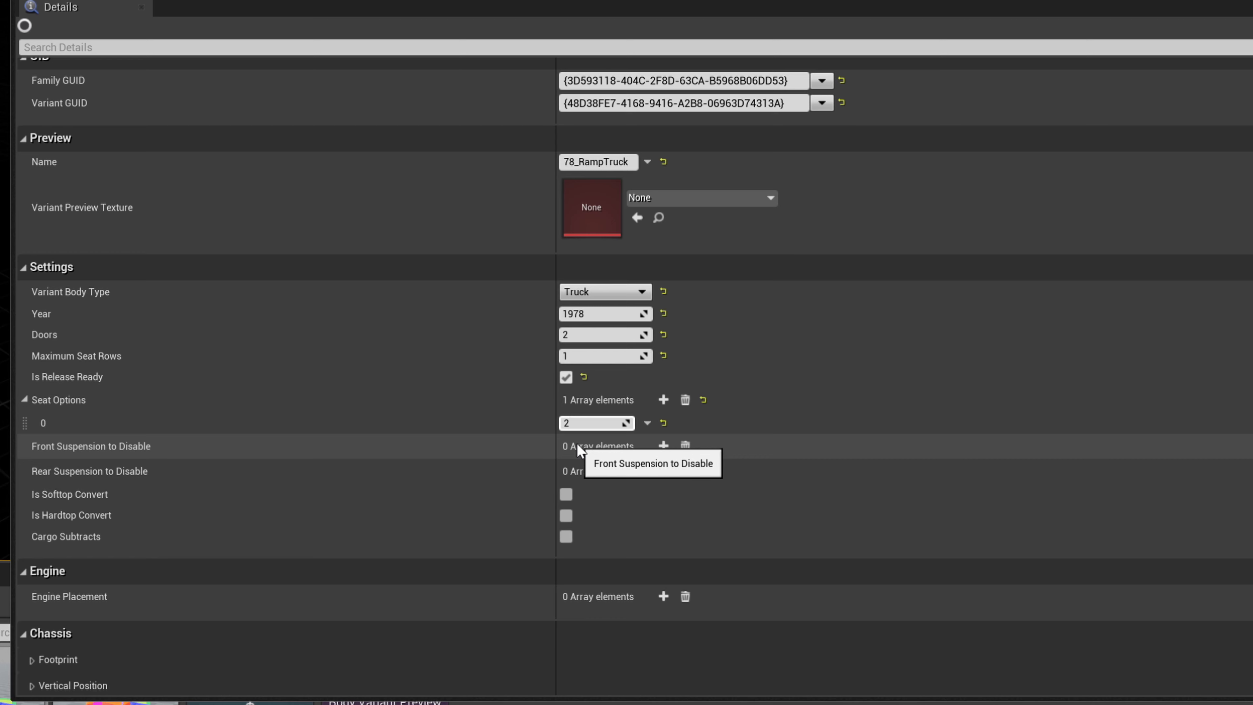
pyautogui.scroll(-2, 594, 470)
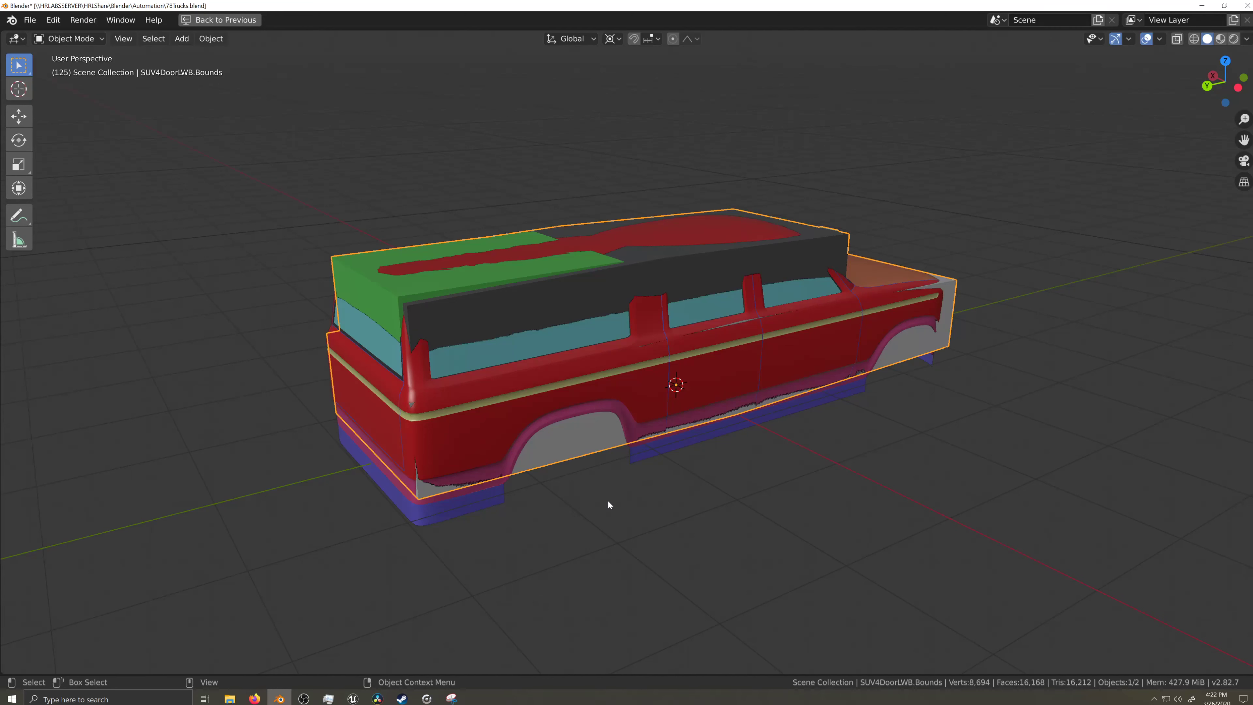
# - Isolate the SUV4DoorLWB.Bounds object in Local view and toggle X-ray to see its inner boxes
pyautogui.press('KP_Divide')
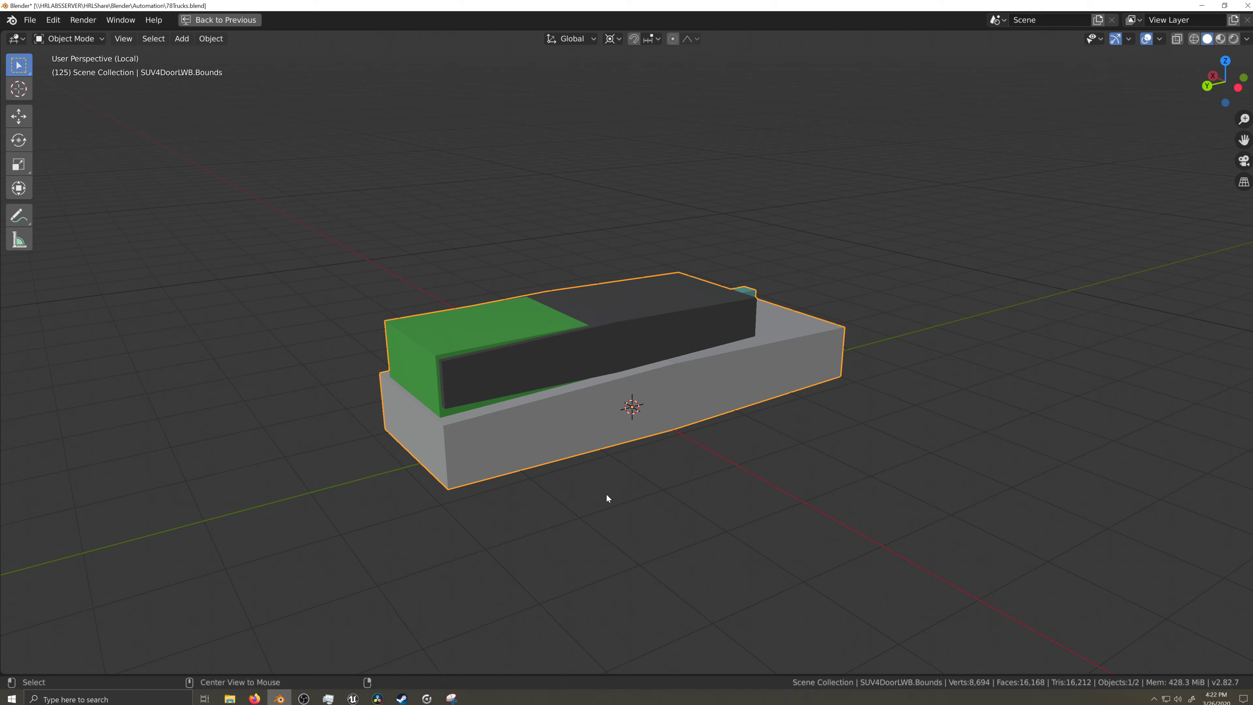
pyautogui.hotkey('alt', 'z')
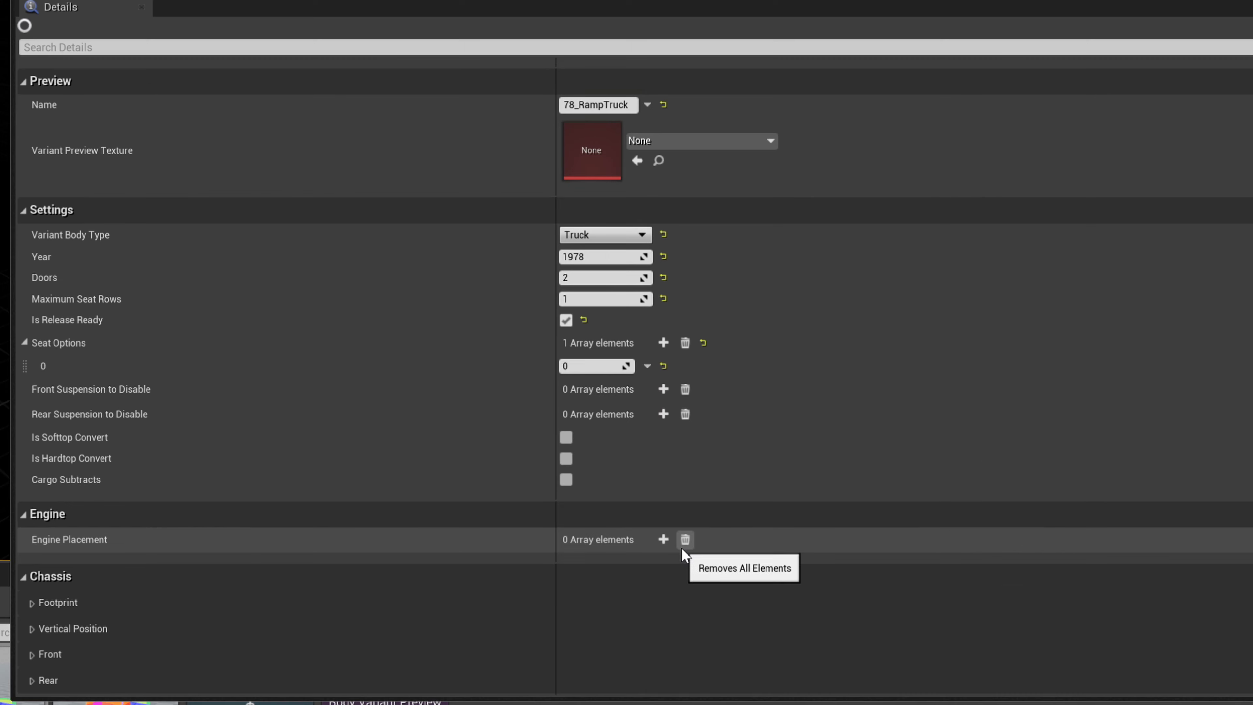
# - Add an Engine Placement entry set to Front engine while reviewing the variant's settings
pyautogui.scroll(-3, 1179, 646)
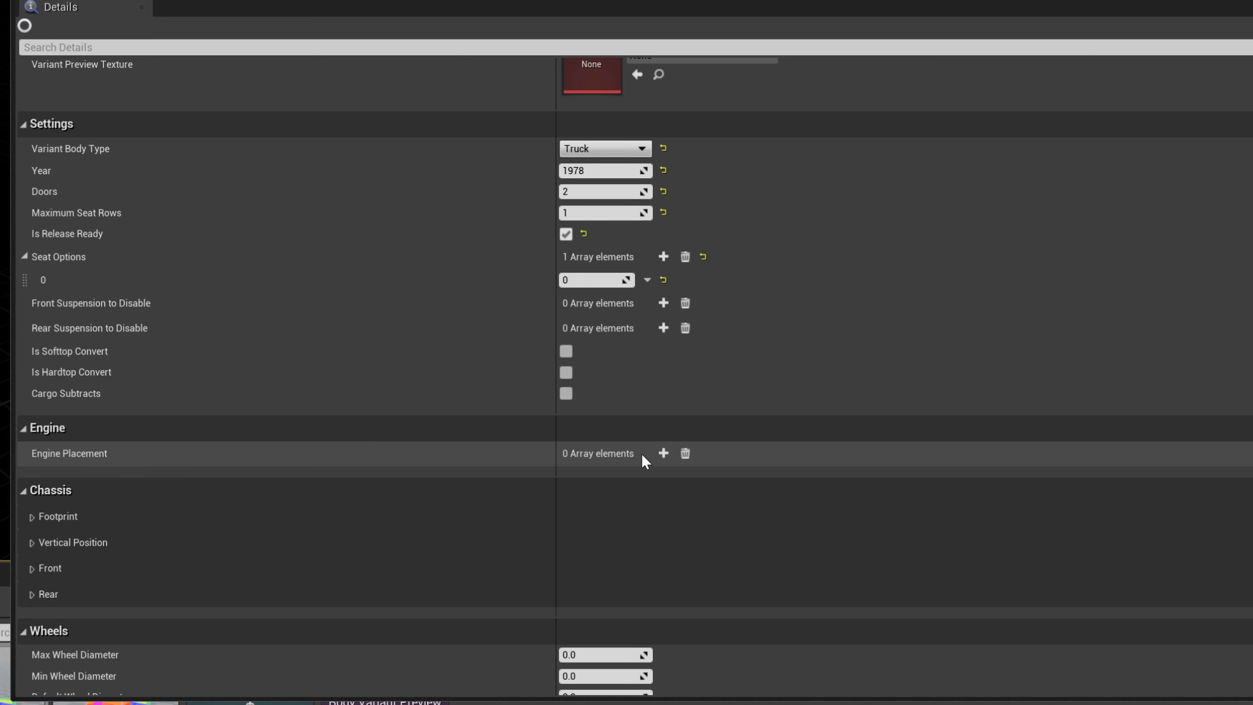
pyautogui.click(663, 453)
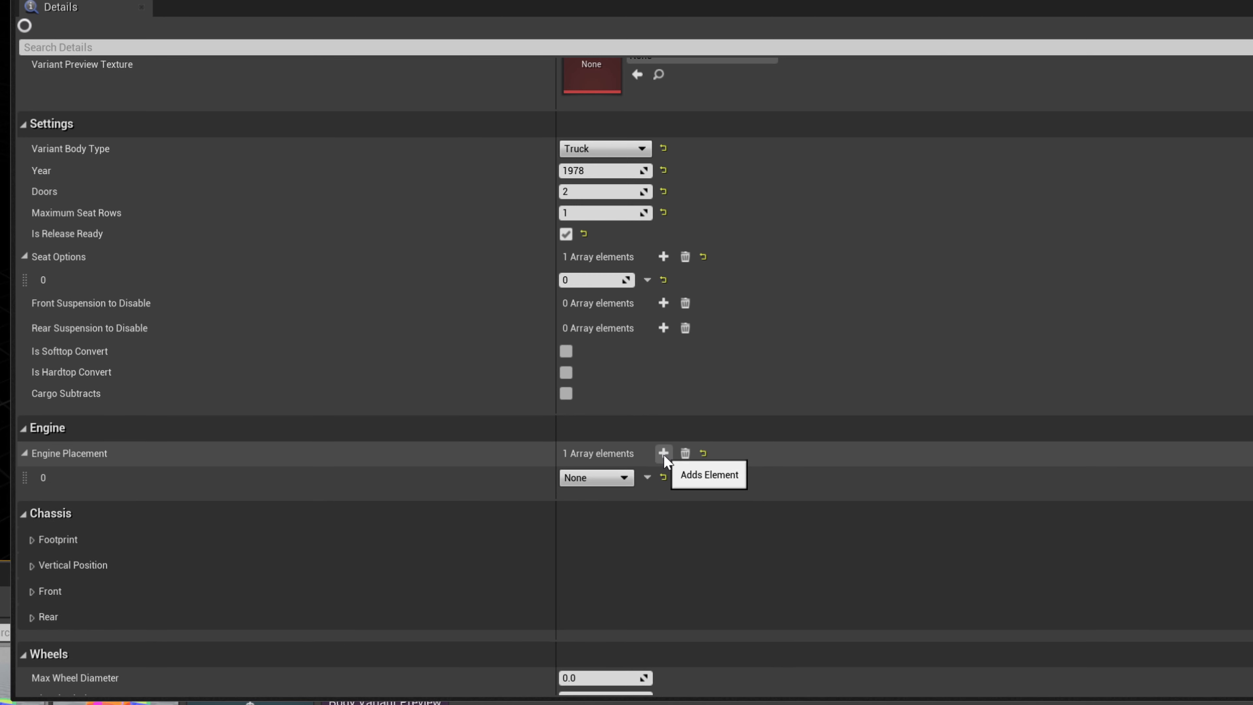
pyautogui.click(623, 479)
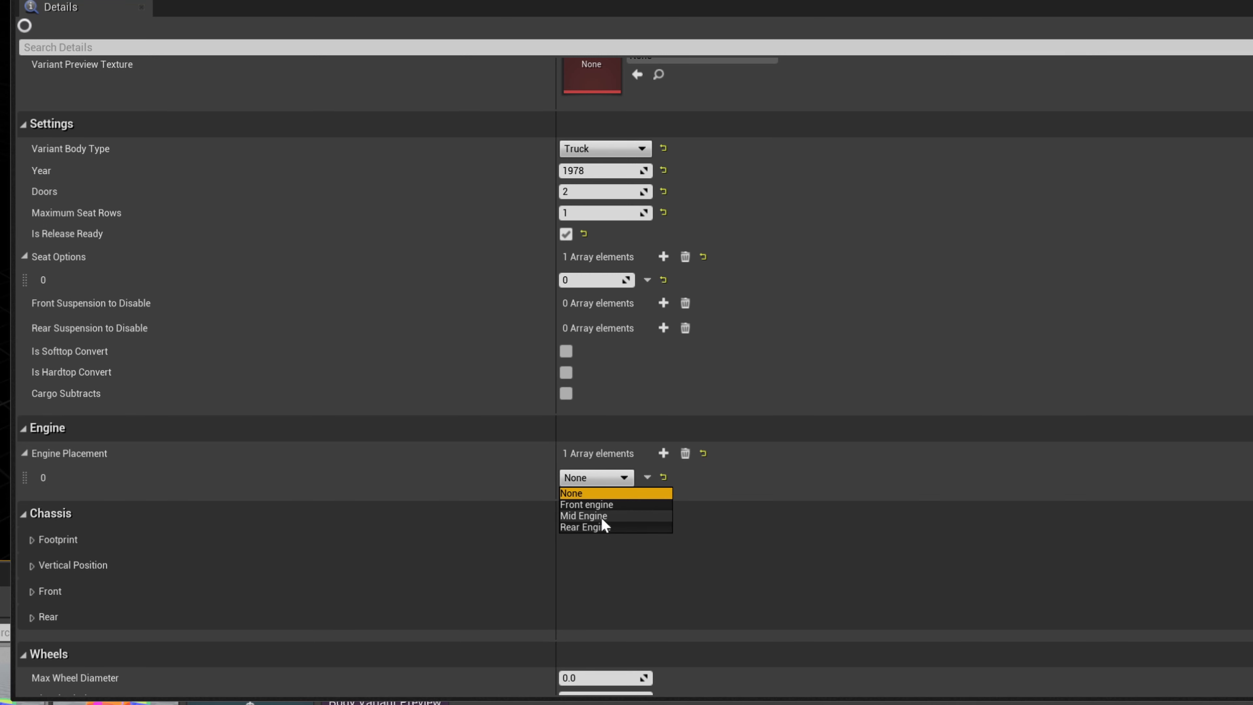
pyautogui.click(603, 505)
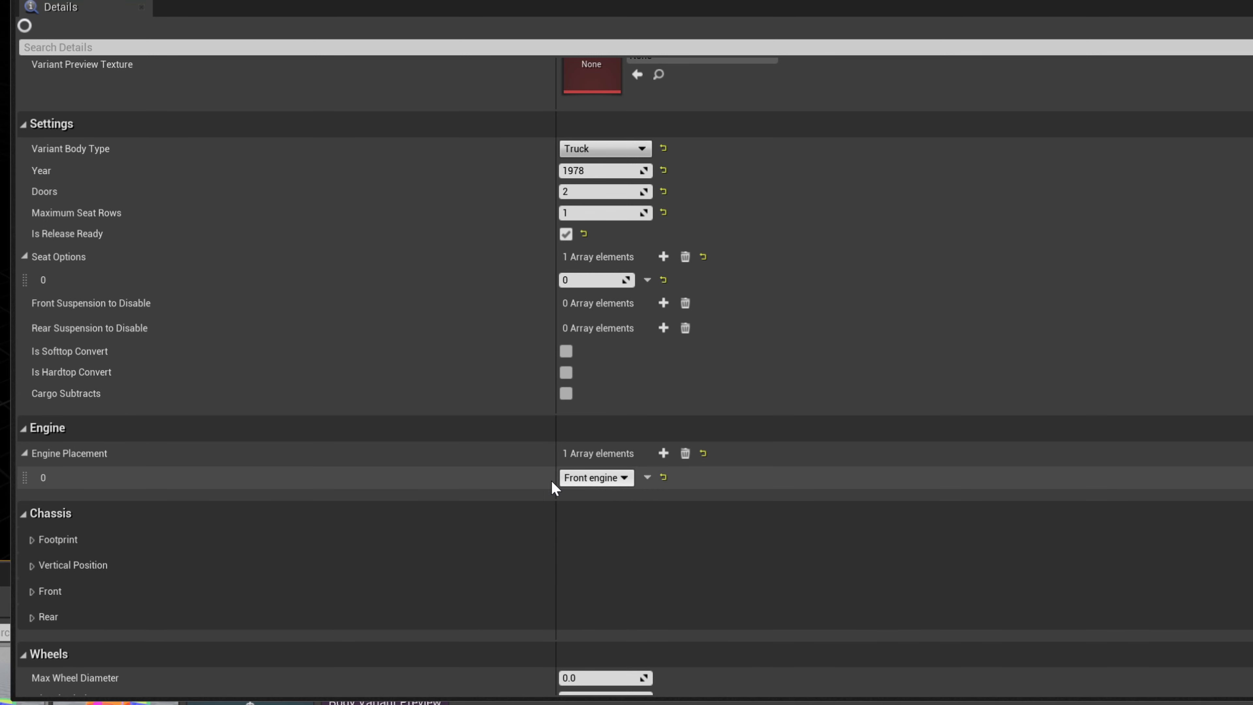
pyautogui.scroll(-2, 464, 472)
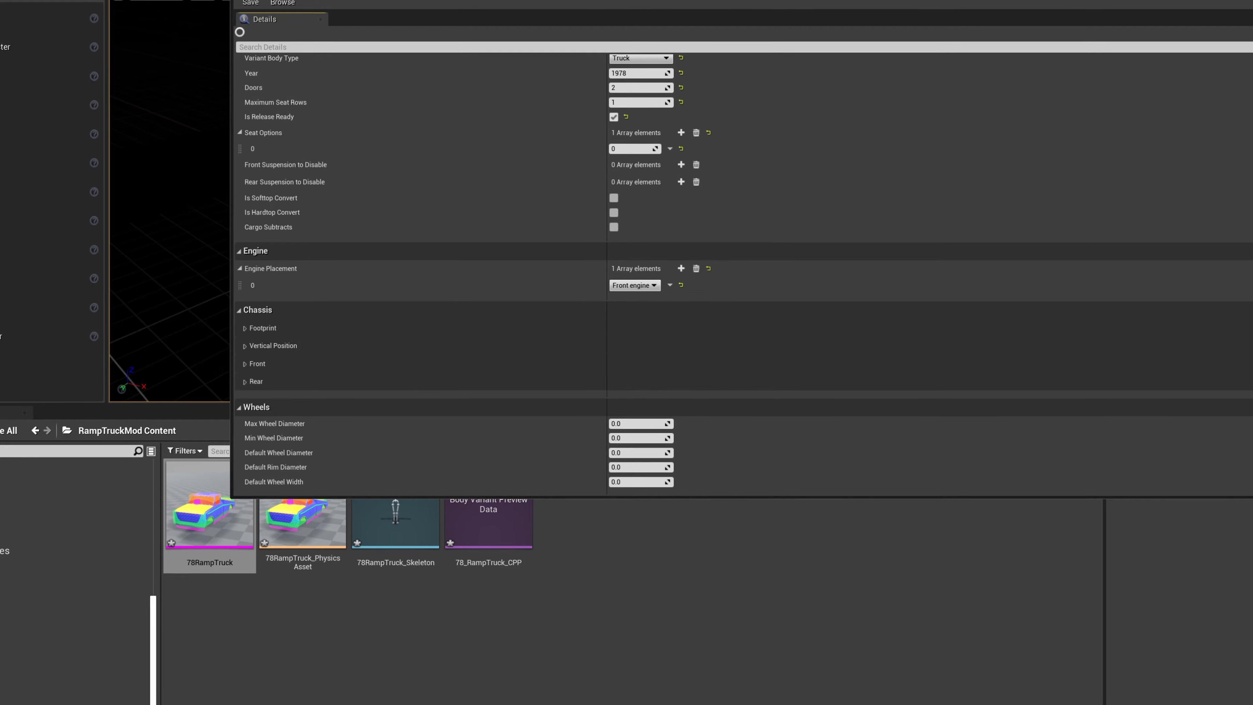
# - Return to the level editor and open the ThumbnailGeneratorLevel_Car level, found by searching 'car'
pyautogui.click(210, 518)
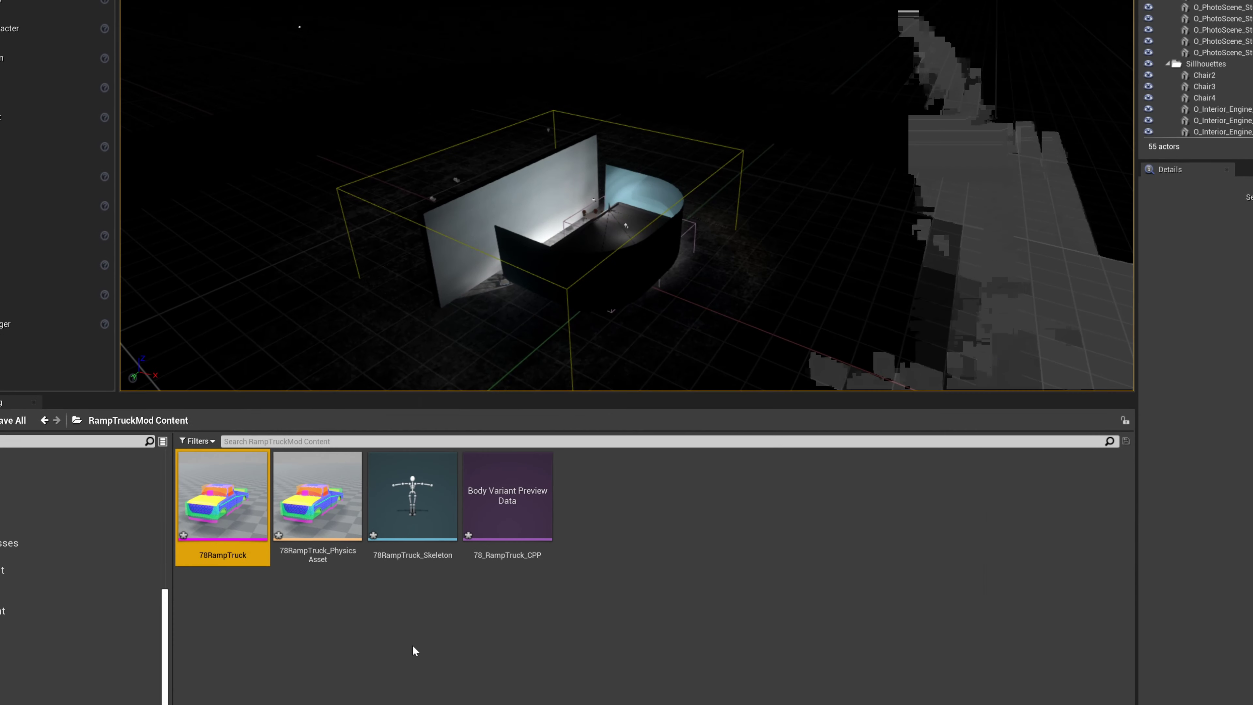
pyautogui.keyDown('shift'); pyautogui.click(515, 493); pyautogui.keyUp('shift')
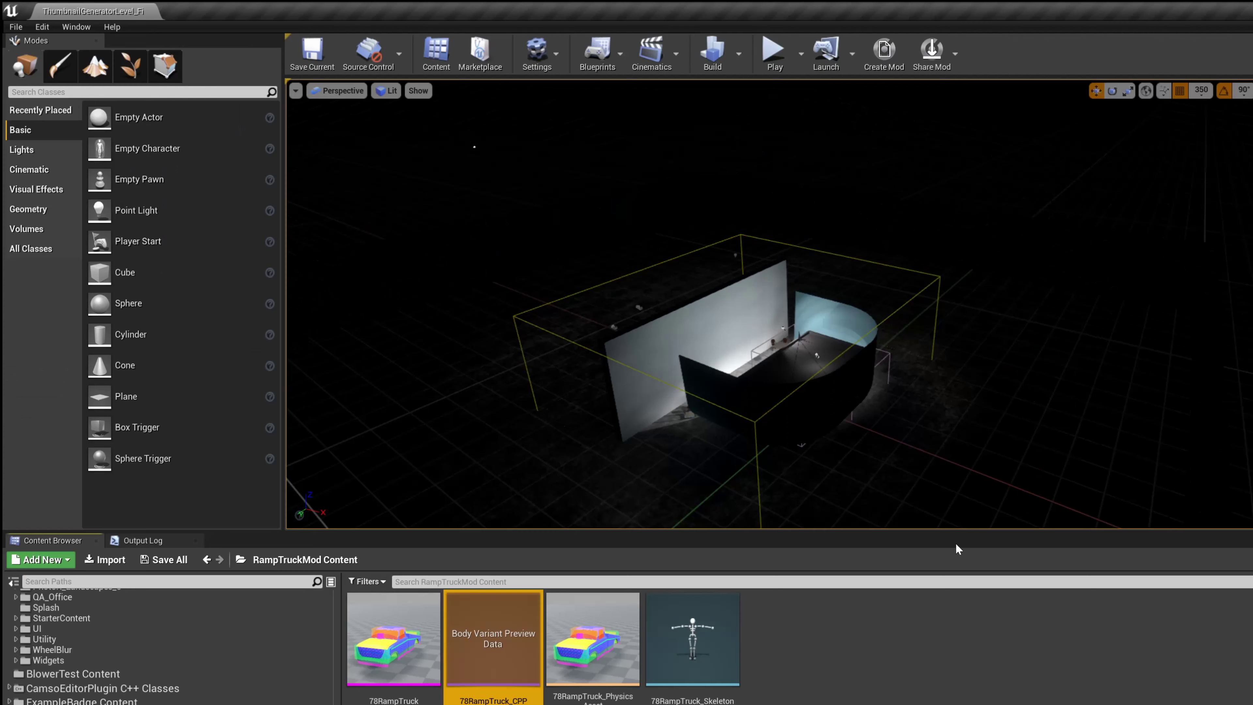
pyautogui.click(732, 377)
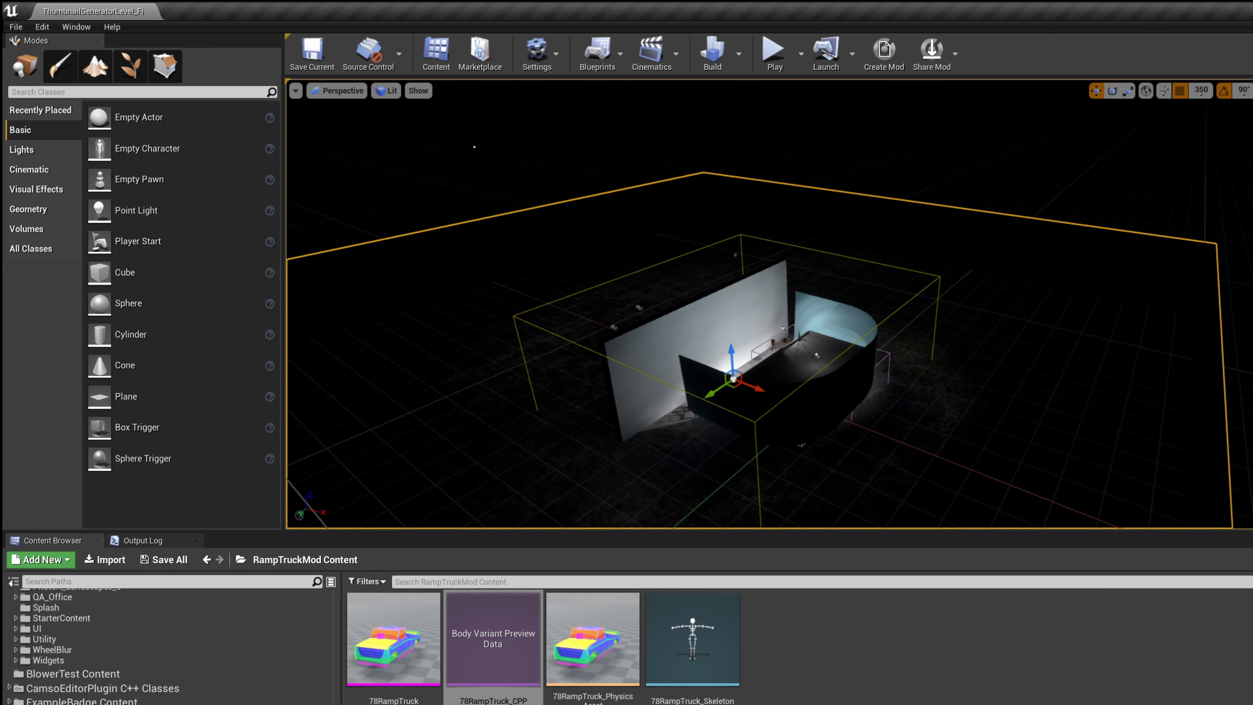
pyautogui.hotkey('ctrl', 'o')
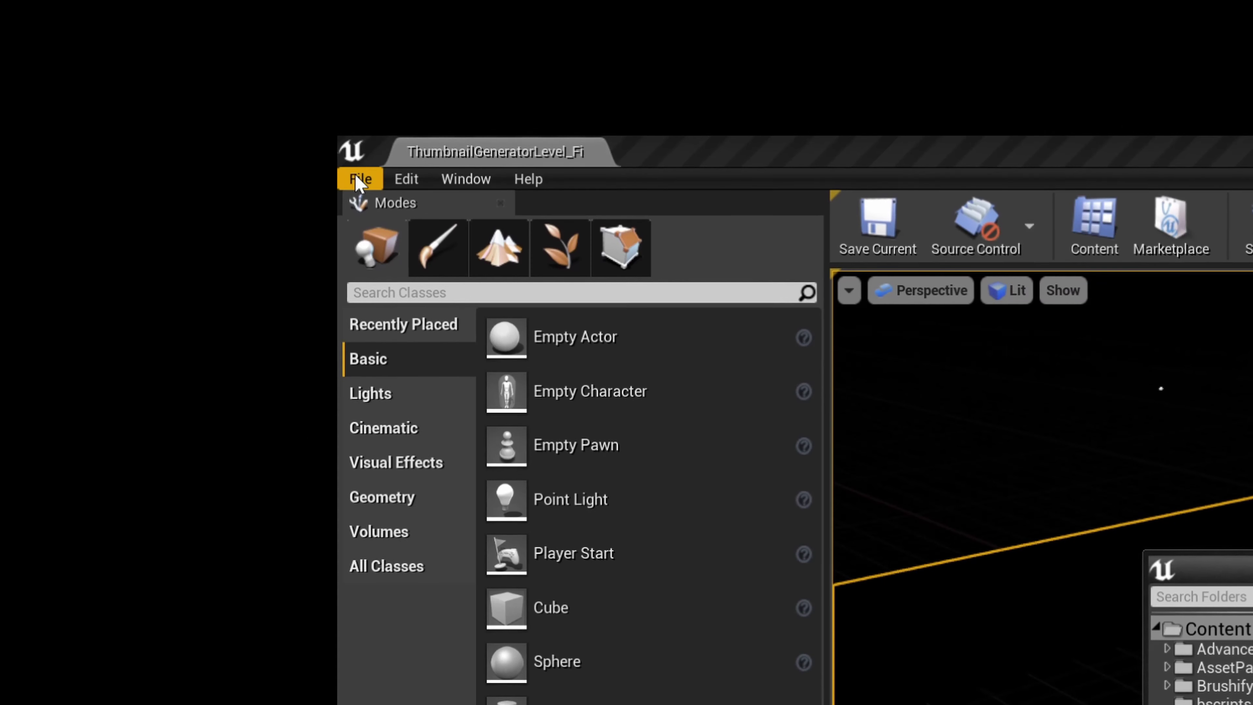
pyautogui.click(16, 26)
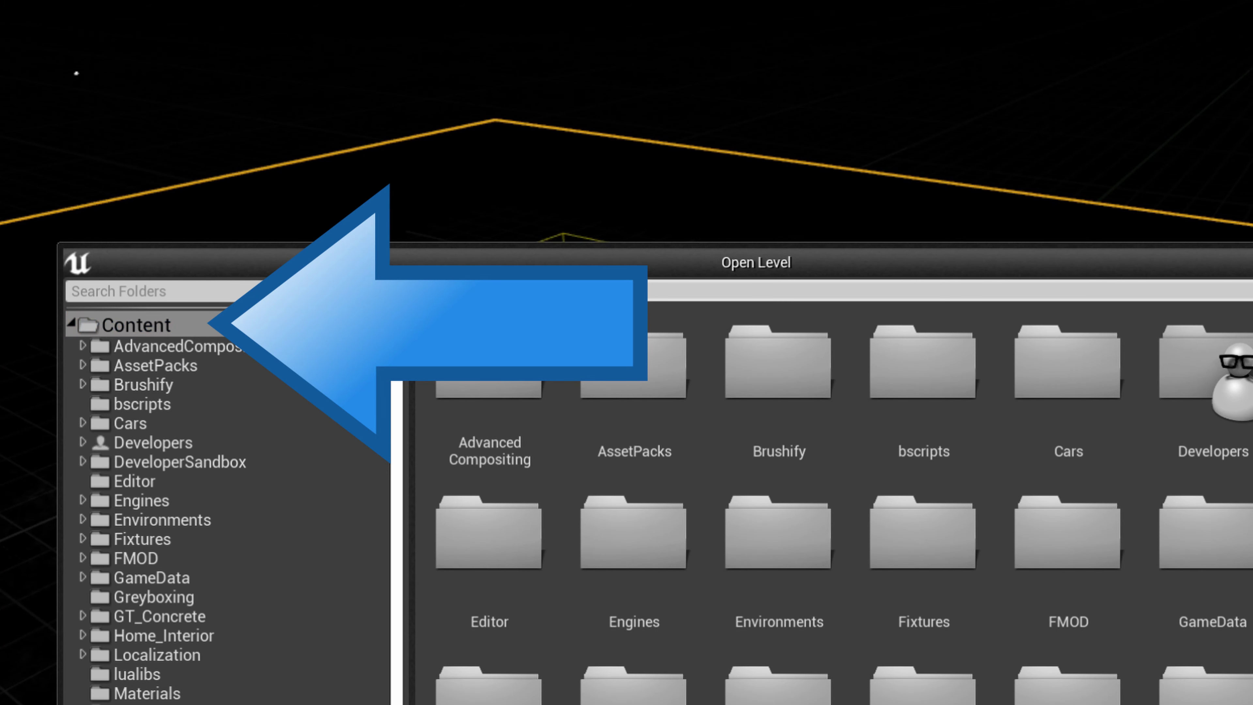
pyautogui.write('car')
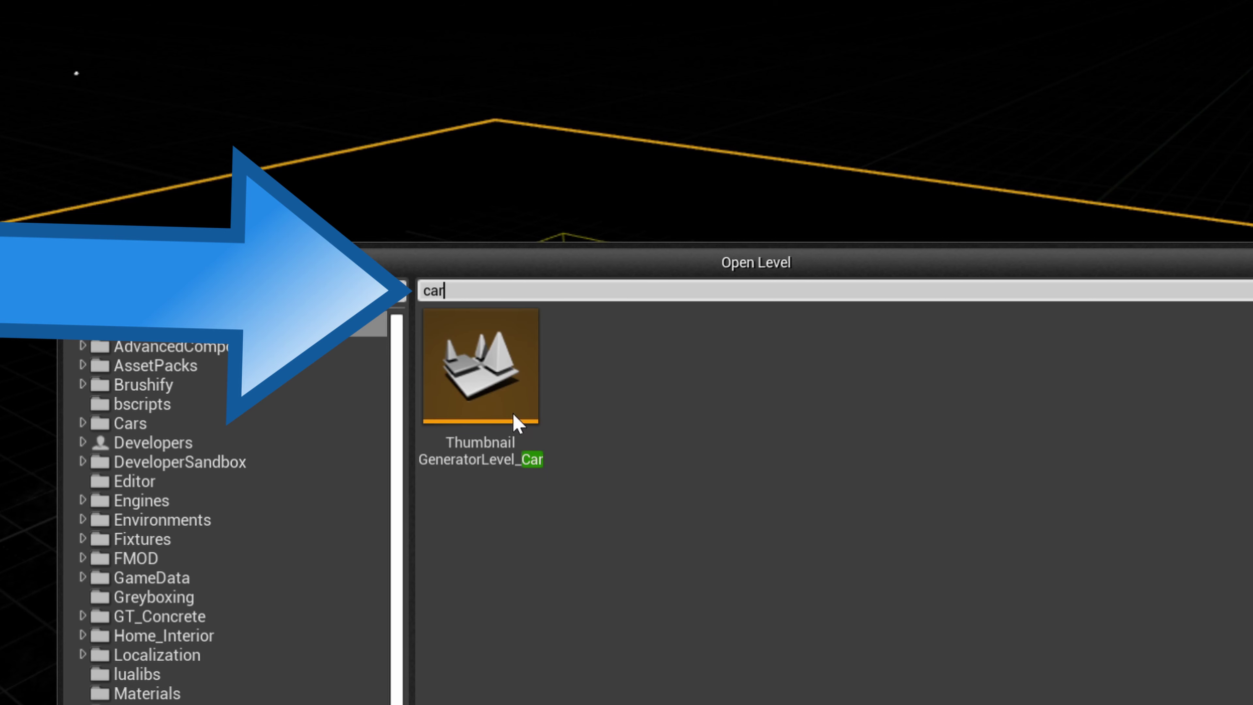
pyautogui.click(506, 367)
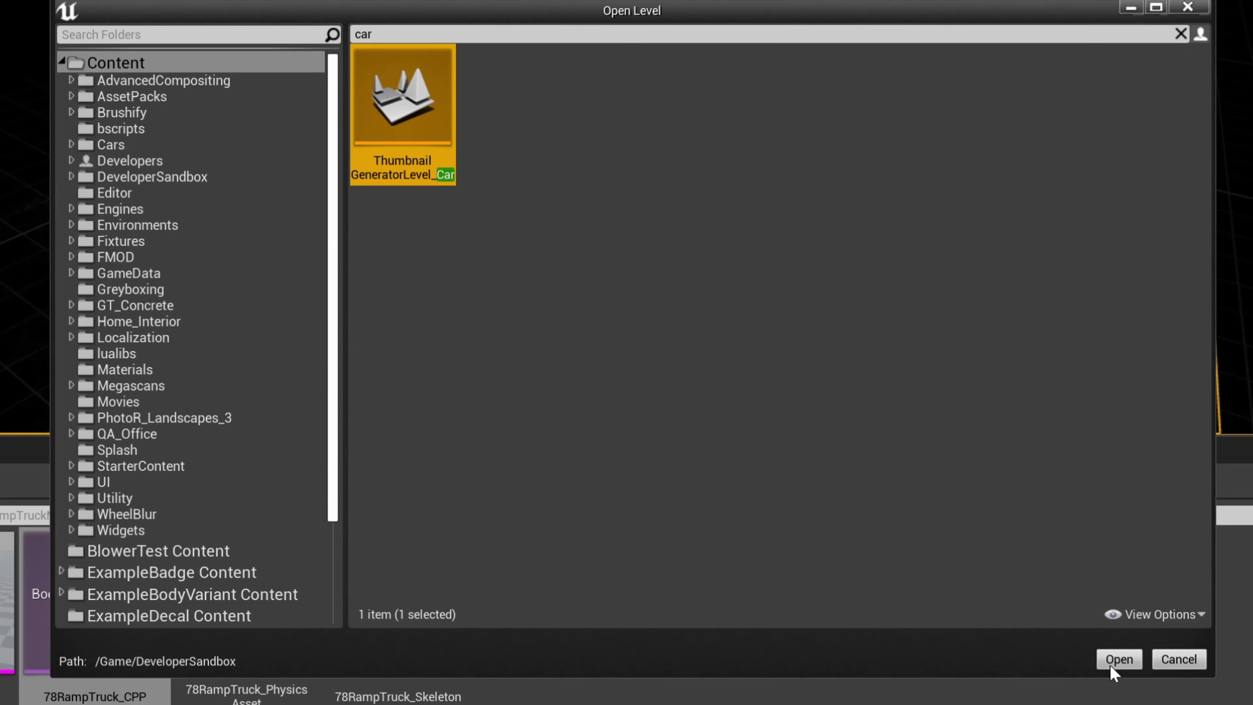
pyautogui.click(1115, 667)
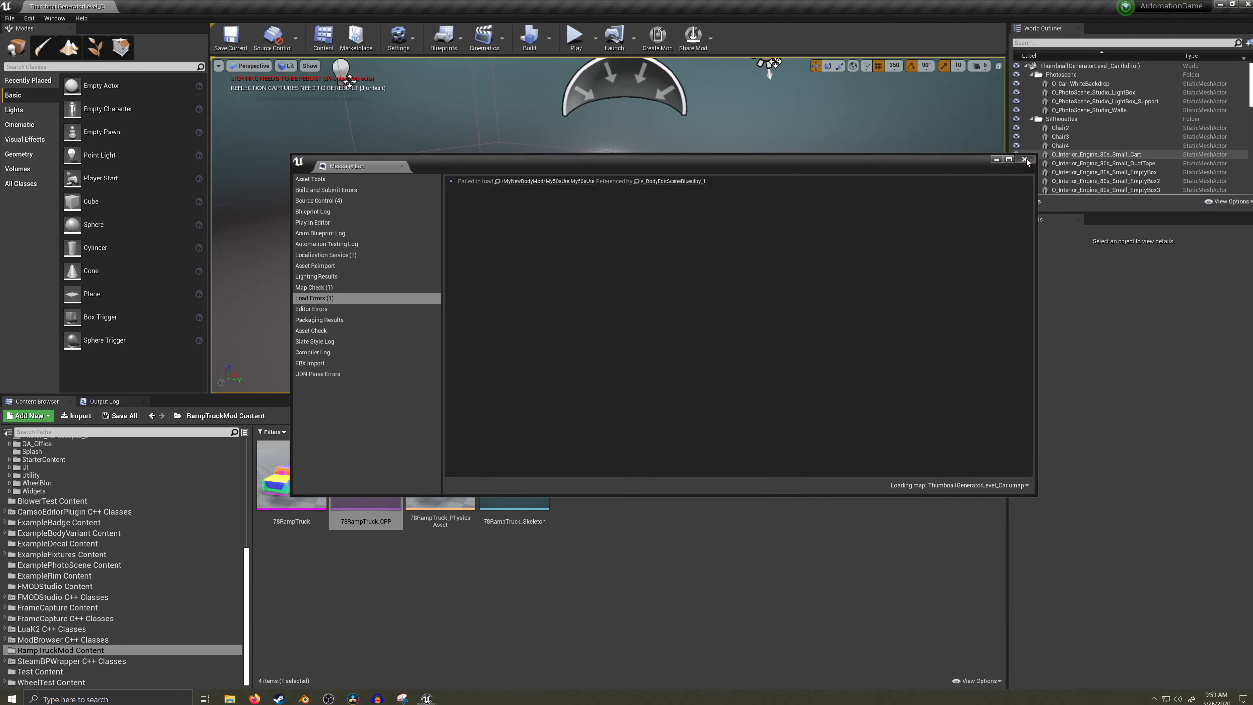
# - Close the Message Log, Simulate the level, and filter the World Outliner by 'a_b'
pyautogui.click(1161, 114)
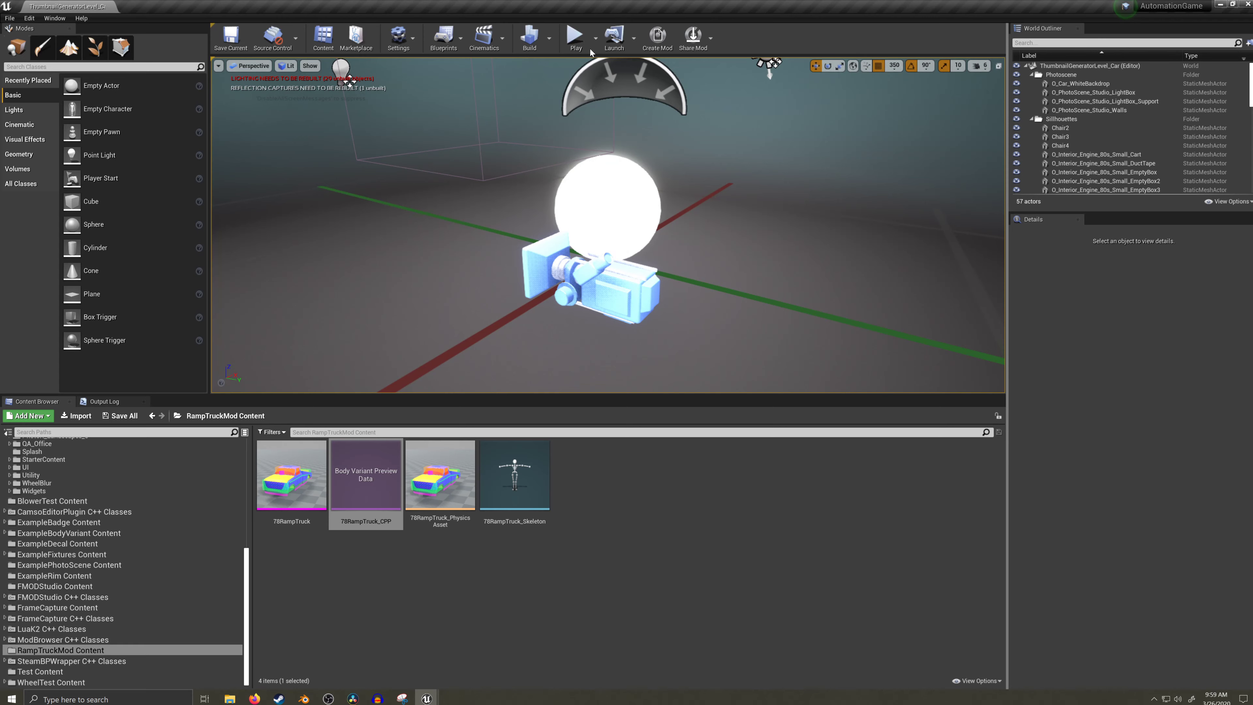
pyautogui.click(595, 37)
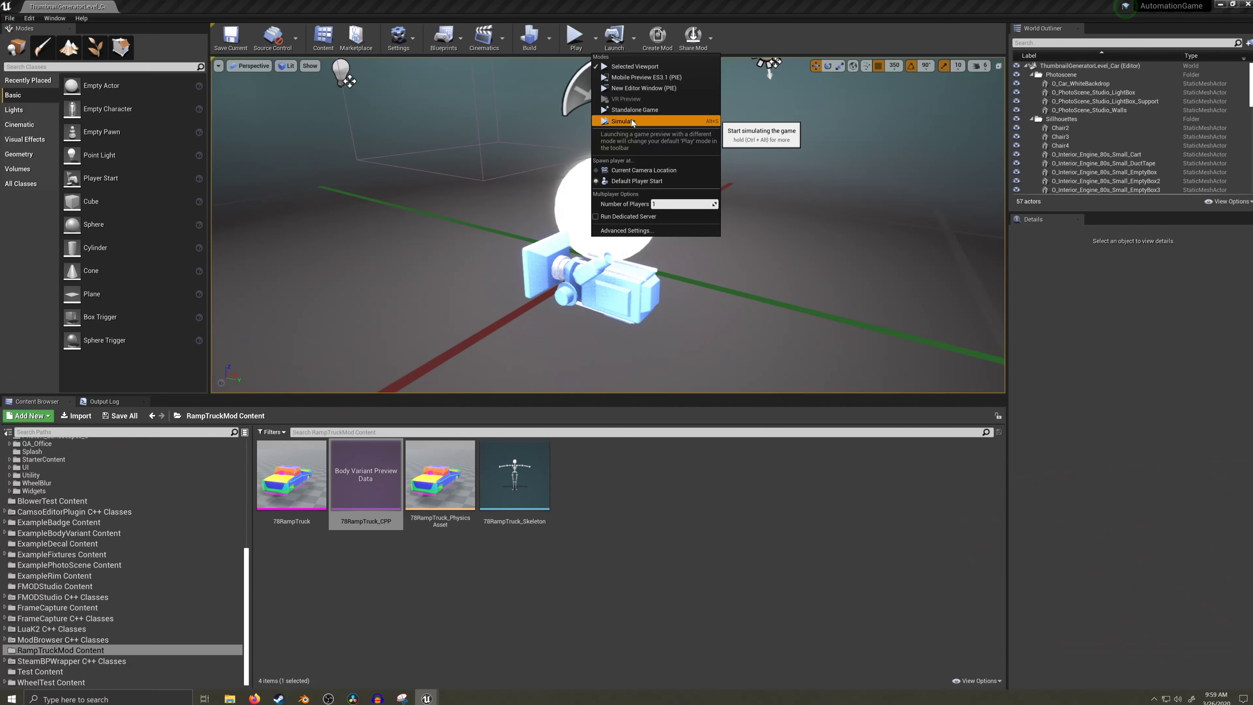
pyautogui.click(527, 255)
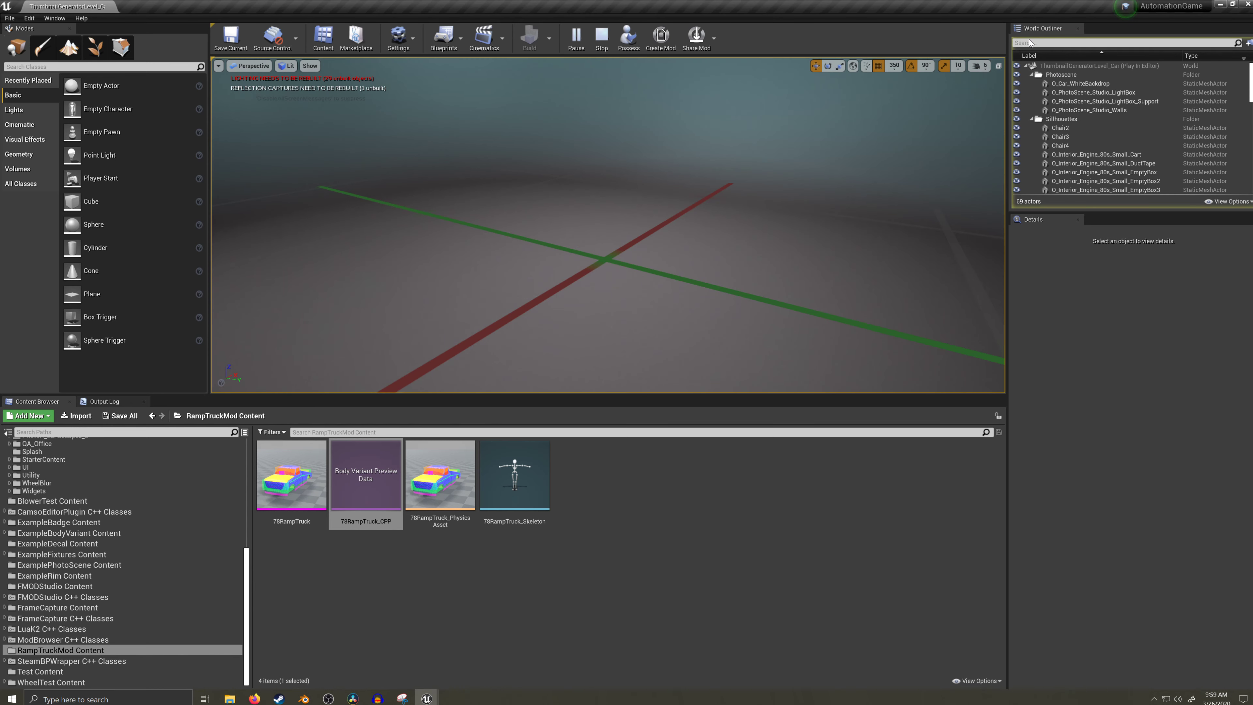
pyautogui.write('a_b')
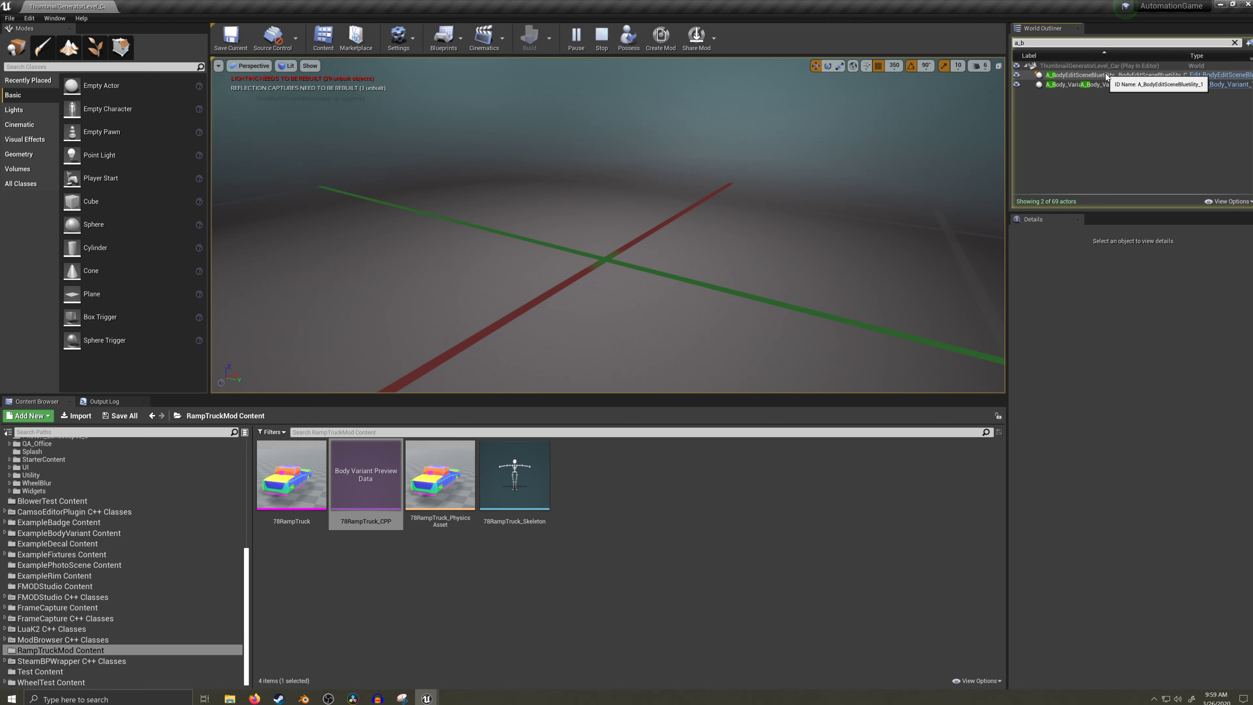
# - Load 78RampTruck_CPP via A_BodyEditSceneBluetility's Load Body, then reopen the 78RampTruck_CPP asset
pyautogui.click(1105, 76)
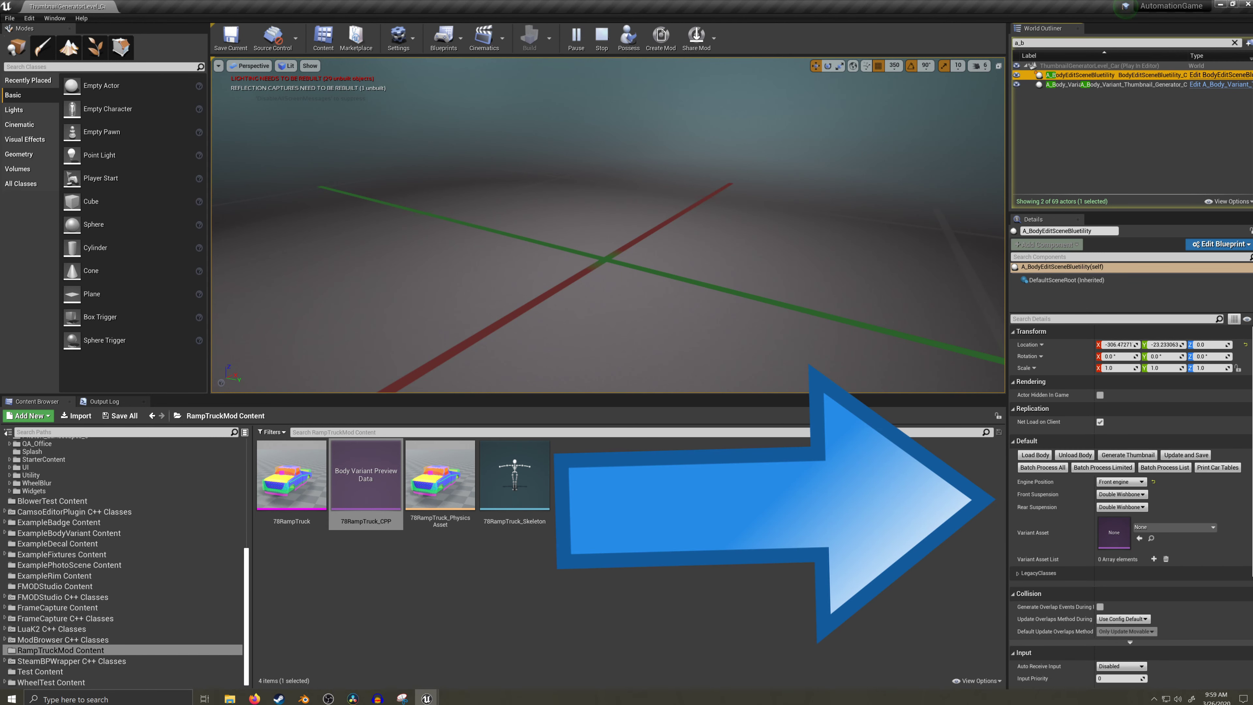
pyautogui.click(352, 479)
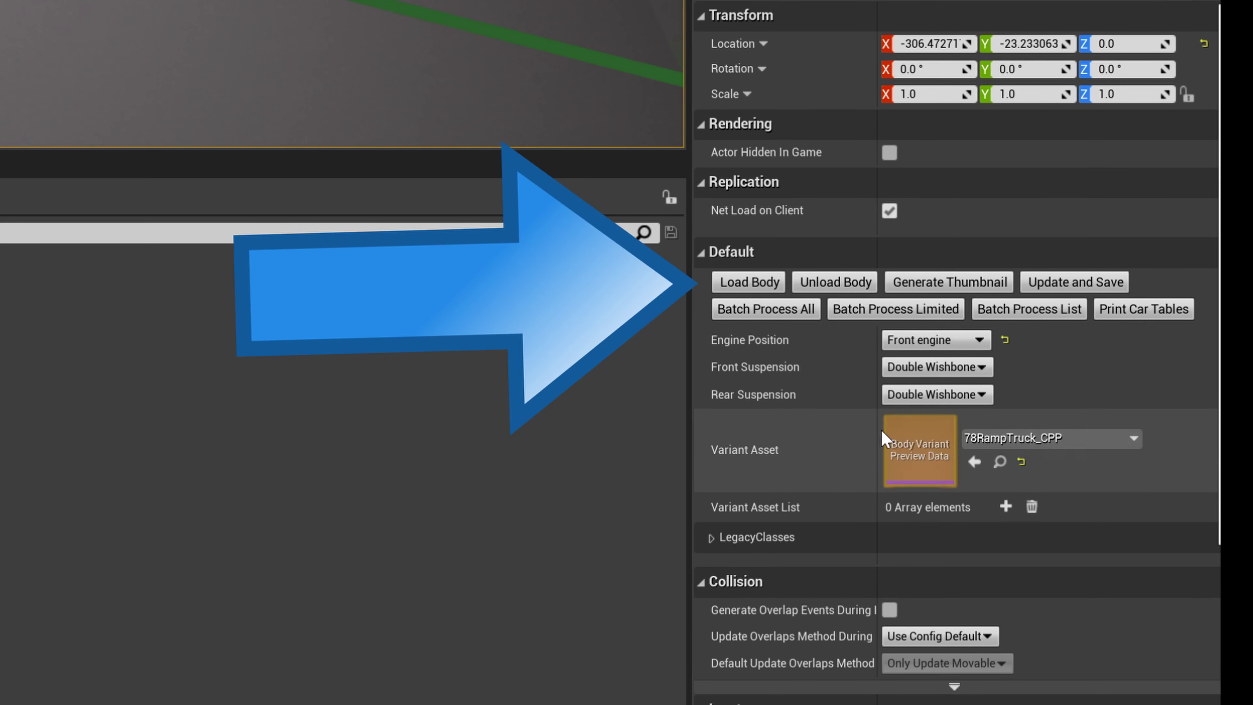
pyautogui.click(741, 288)
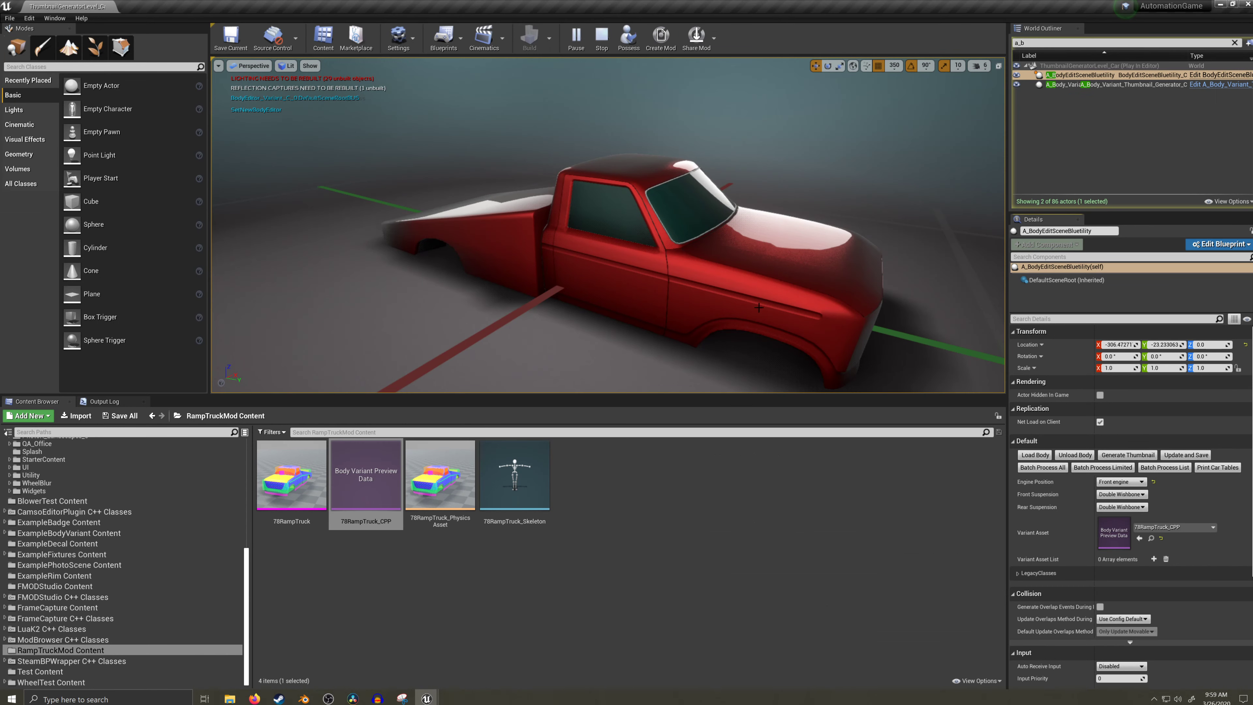
pyautogui.moveTo(759, 307); pyautogui.dragTo(725, 341)
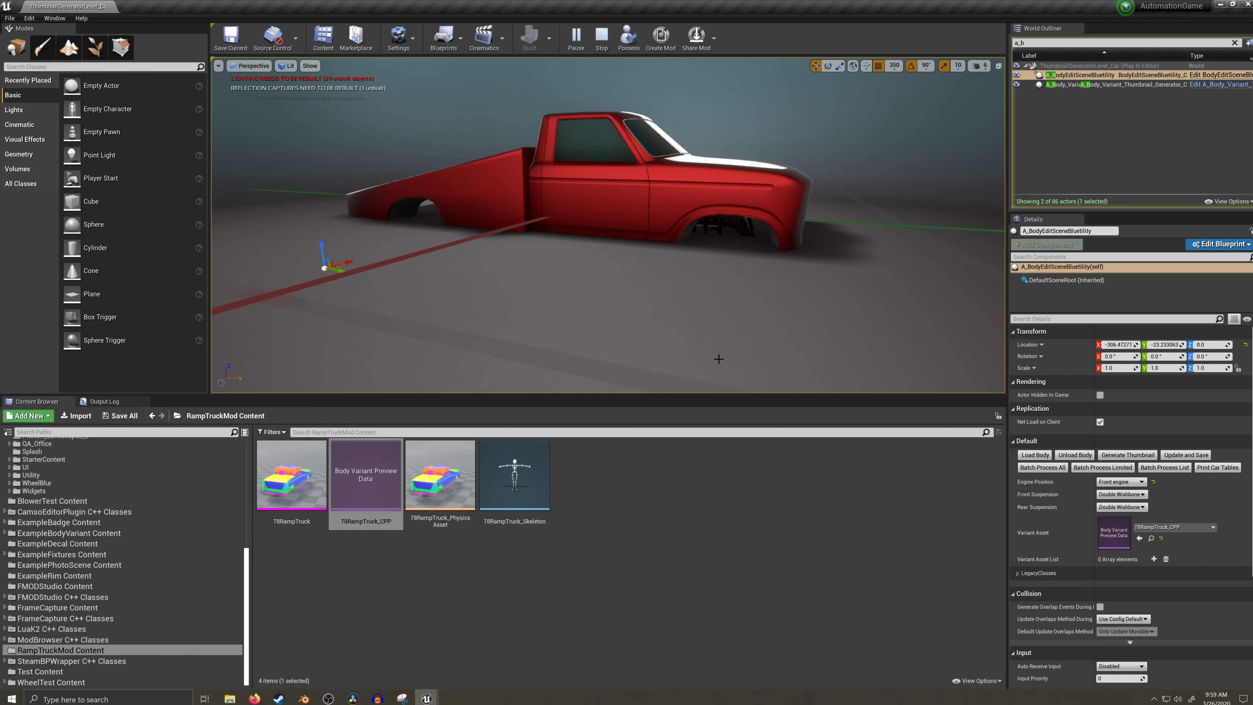
pyautogui.doubleClick(366, 474)
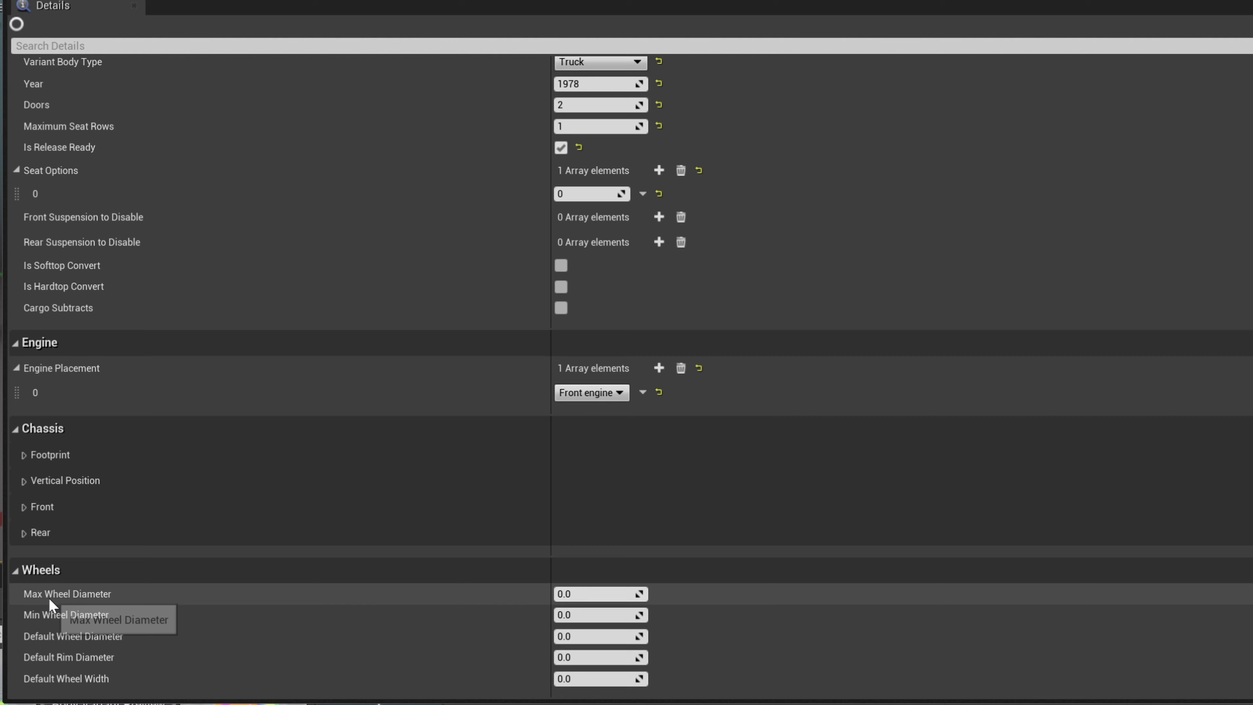
# - Set wheel diameters (max, min, default) to 50, rim diameter 16 and wheel width 225
pyautogui.click(585, 594)
pyautogui.write('50')
pyautogui.press('Tab')
pyautogui.write('50')
pyautogui.press('Tab')
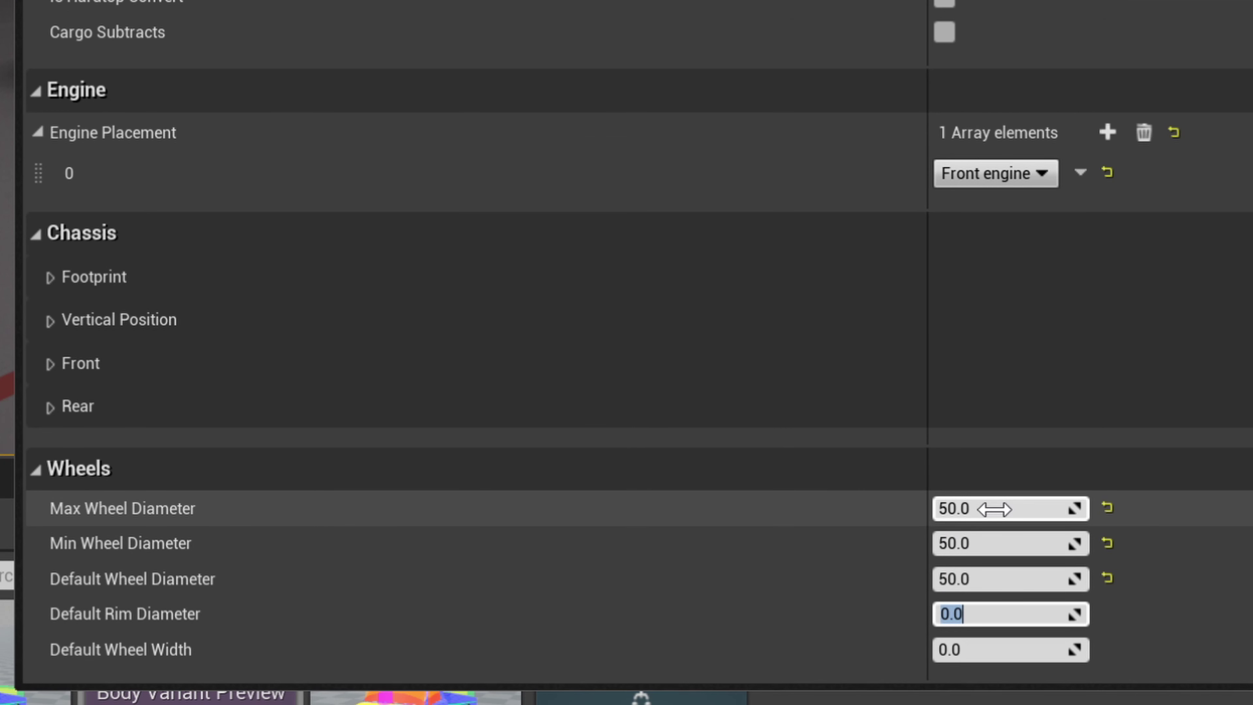
pyautogui.press('Tab')
pyautogui.write('2')
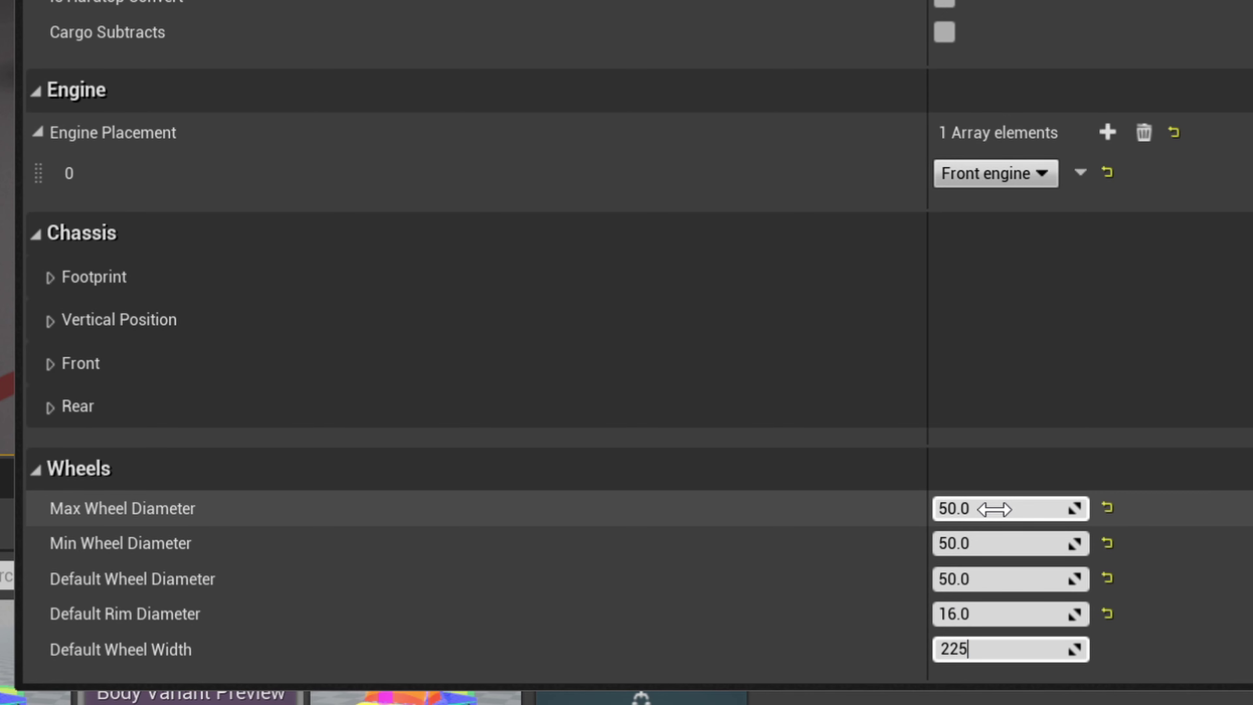
pyautogui.press('Return')
# - Set the chassis Footprint Wheelbase to 310
pyautogui.moveTo(755, 184); pyautogui.dragTo(813, 102)
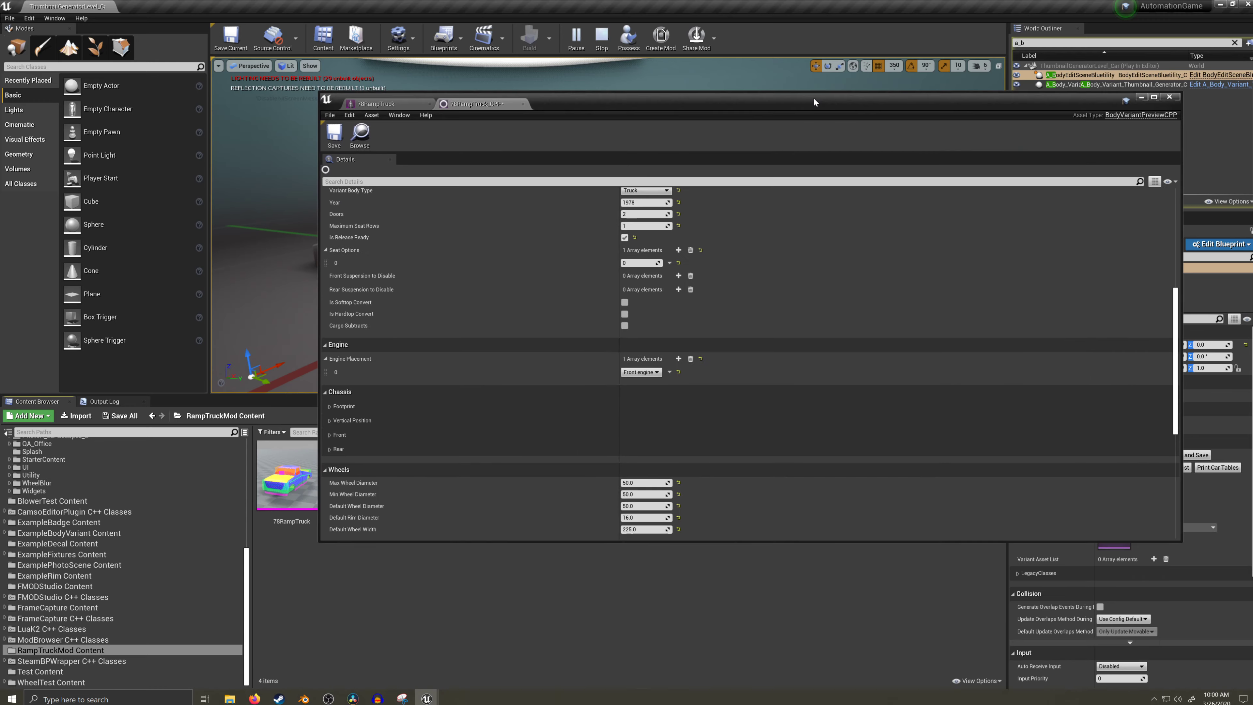
pyautogui.click(329, 406)
pyautogui.click(633, 418)
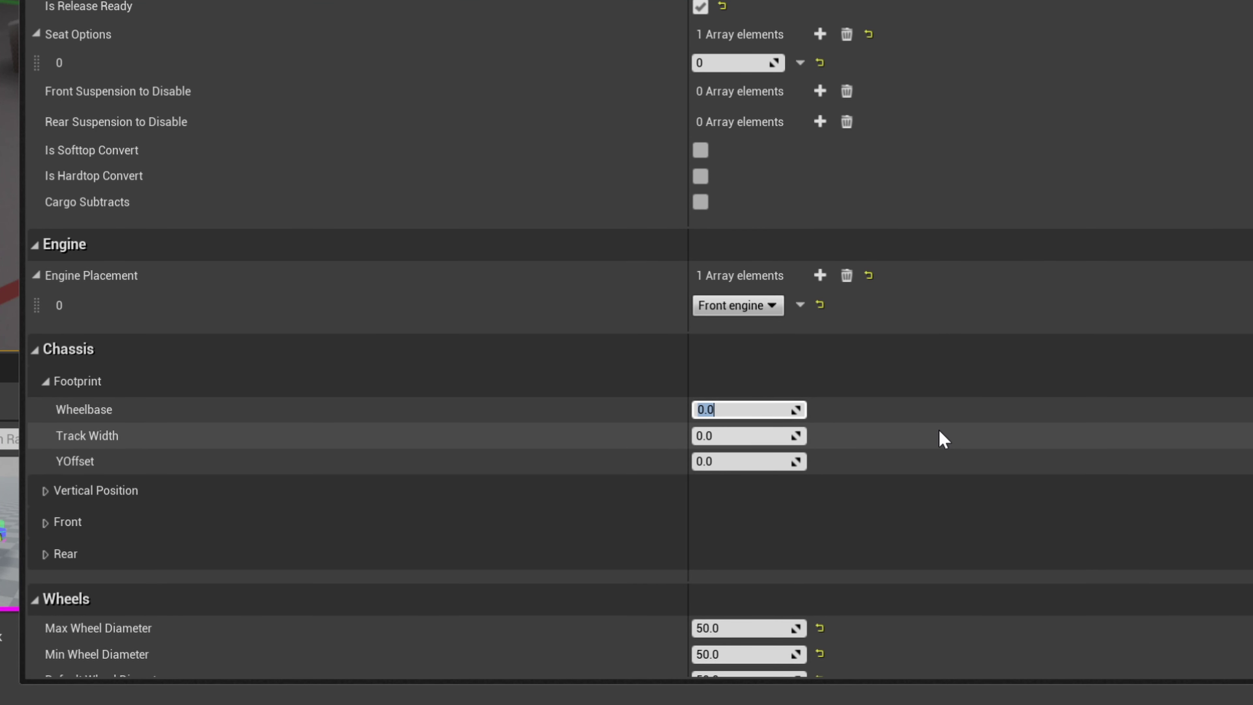
pyautogui.write('310')
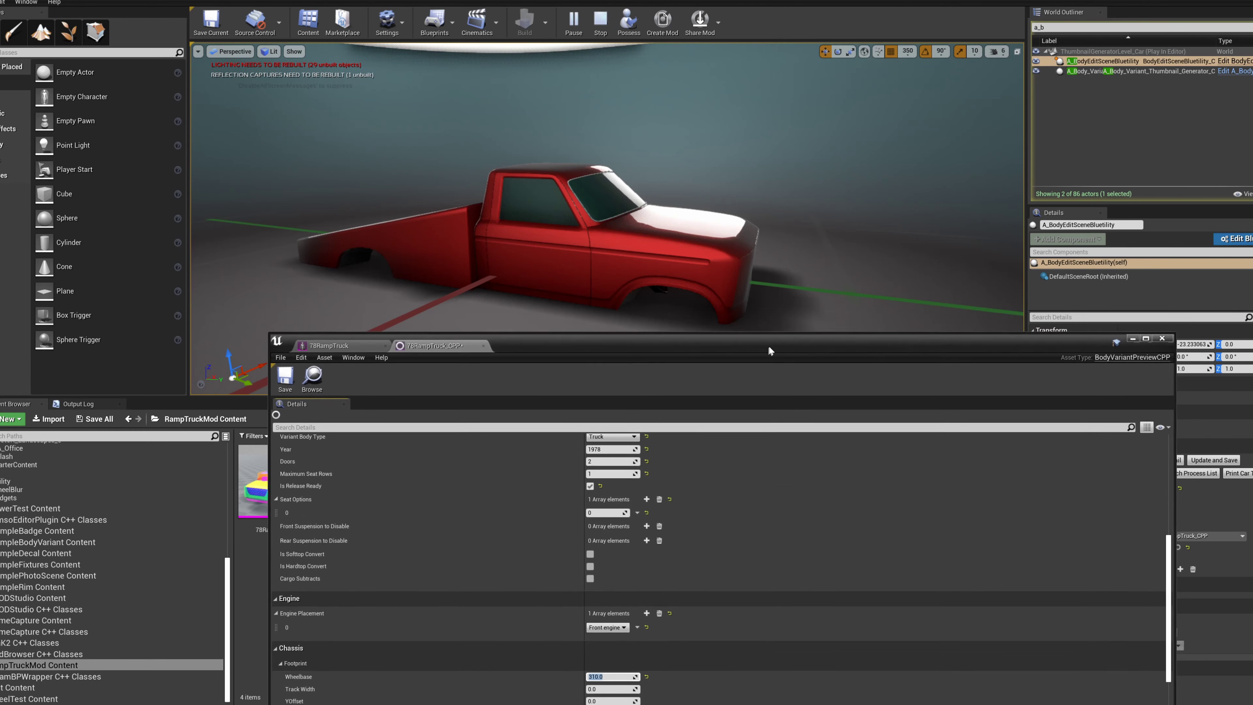
# - Switch the viewport to Right, then Front orthographic wireframe view
pyautogui.click(241, 52)
pyautogui.click(235, 133)
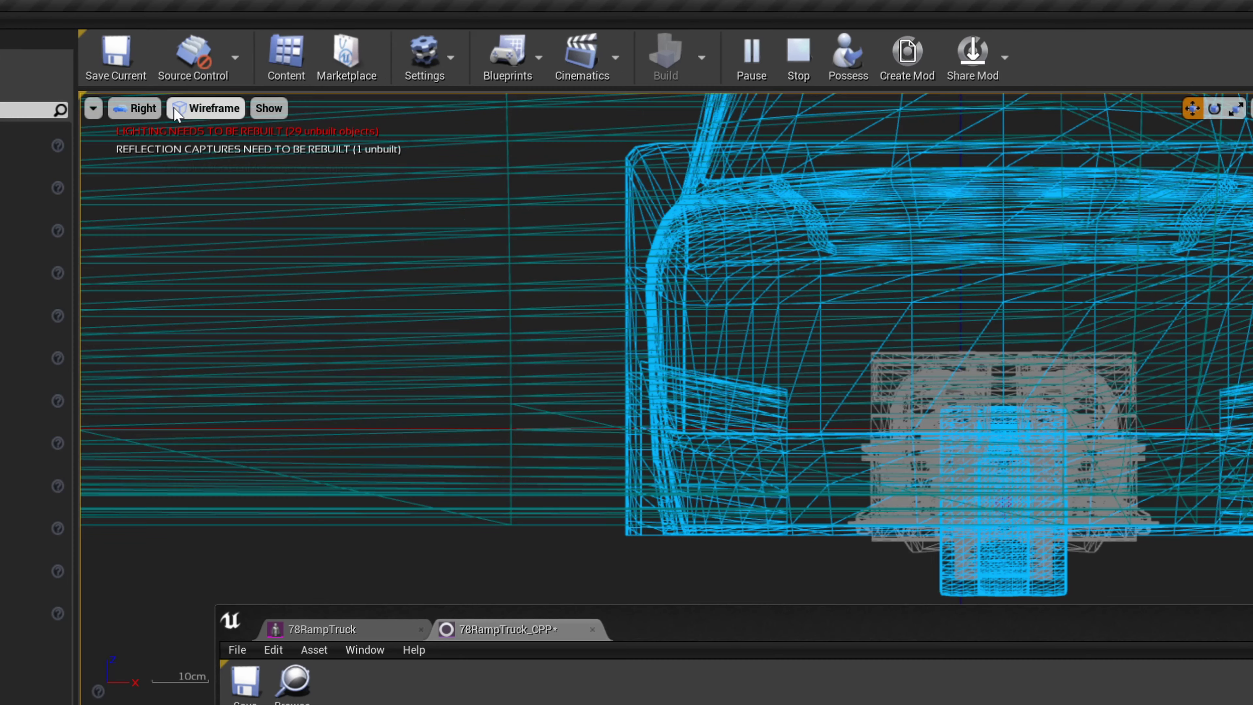
pyautogui.click(222, 51)
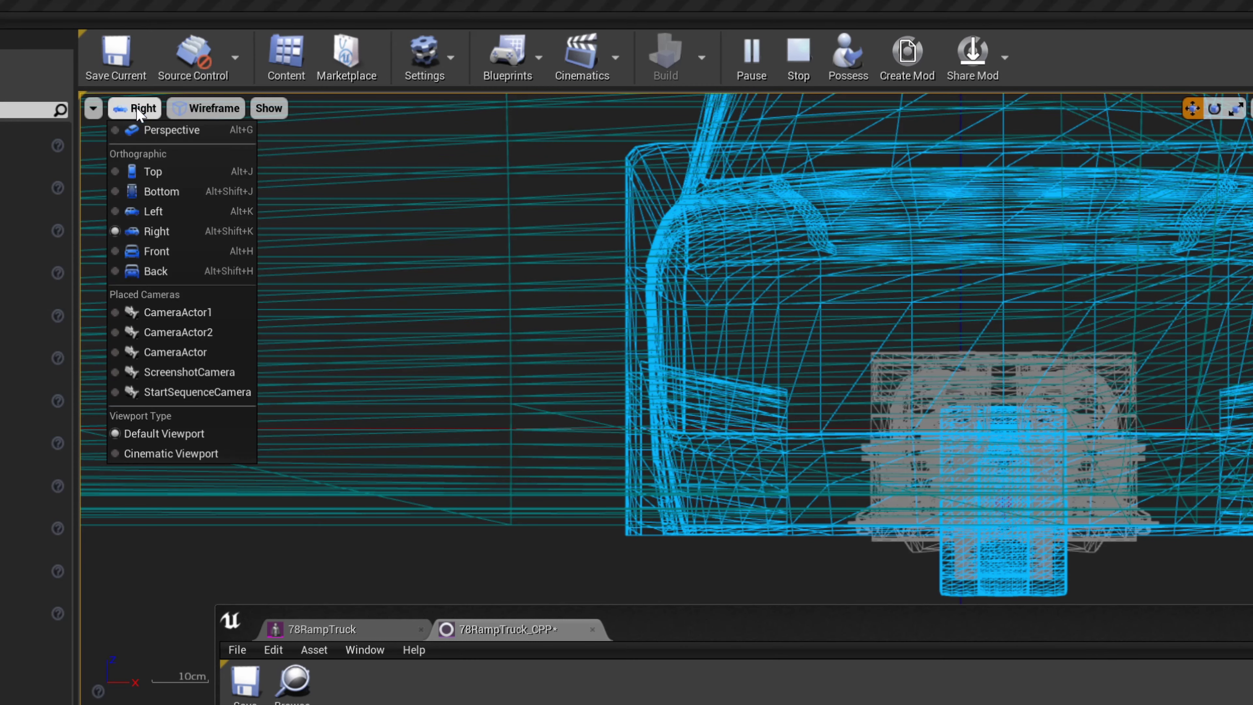
pyautogui.click(238, 139)
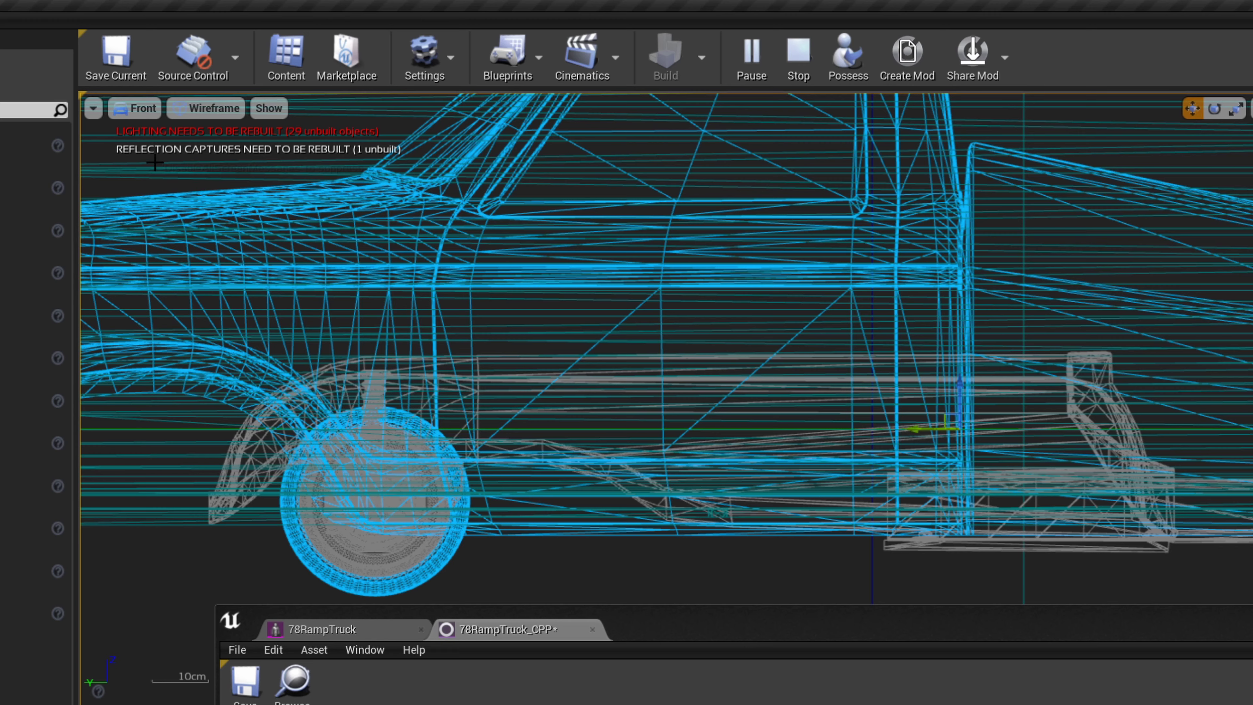
pyautogui.click(138, 108)
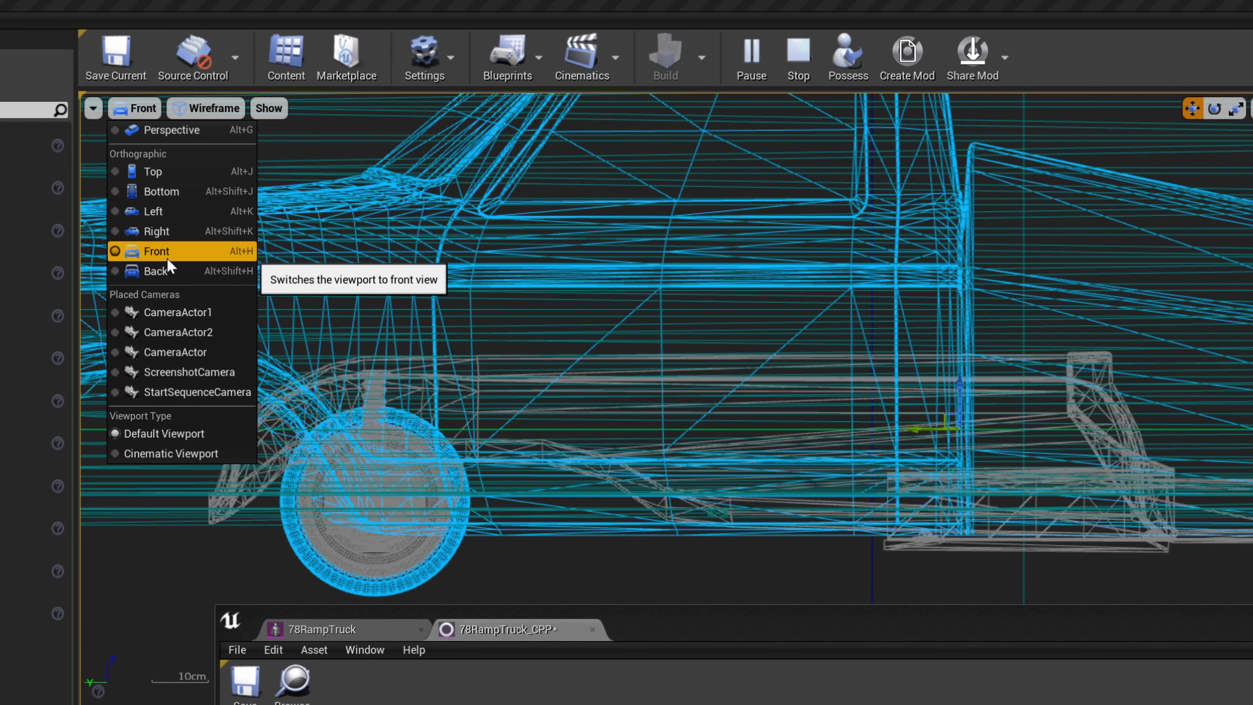